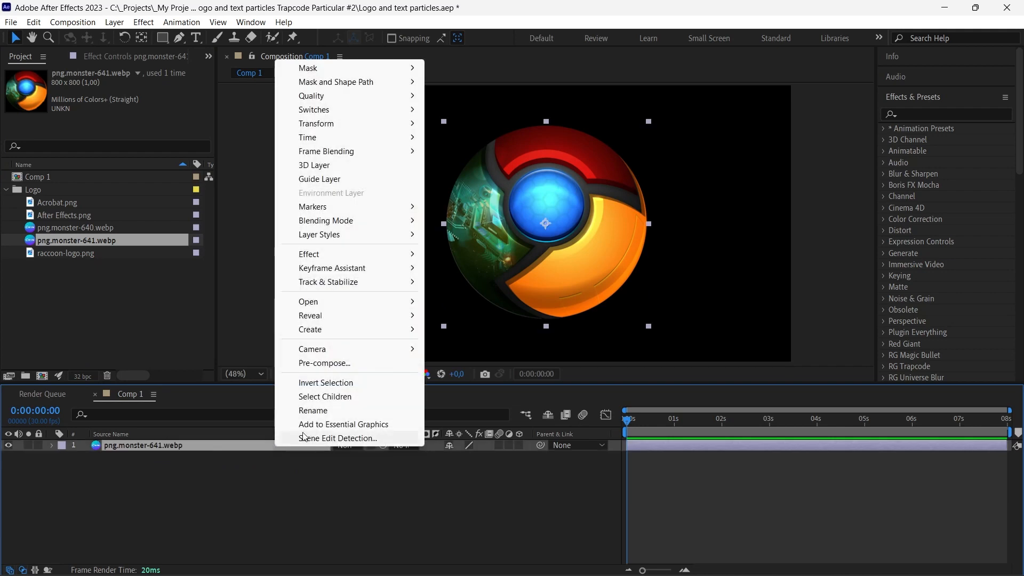
Pre-compose the logo image layer under the name Logo and make the resulting layer 3D.
left_click(337, 364)
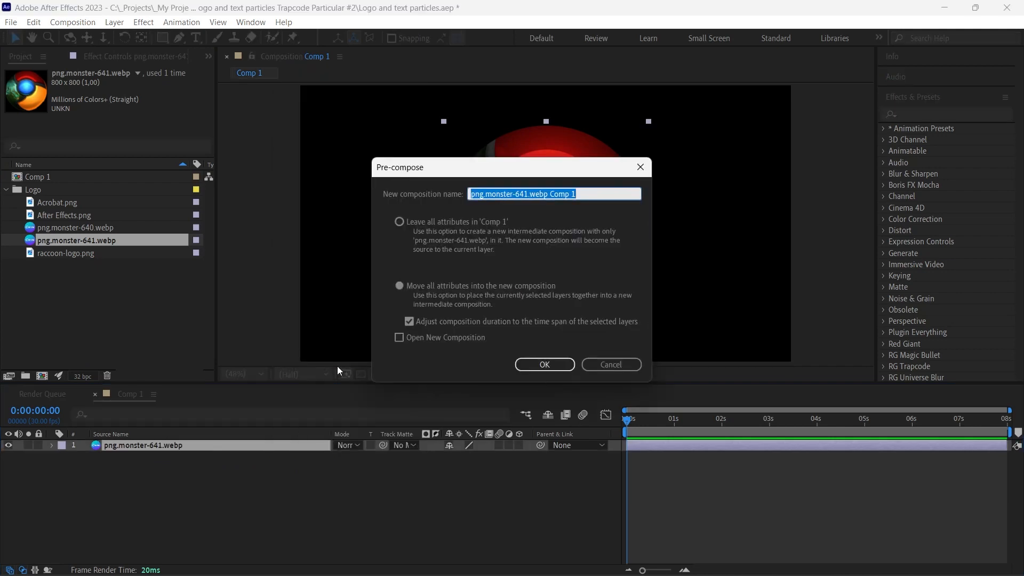
type("Logo")
left_click(520, 362)
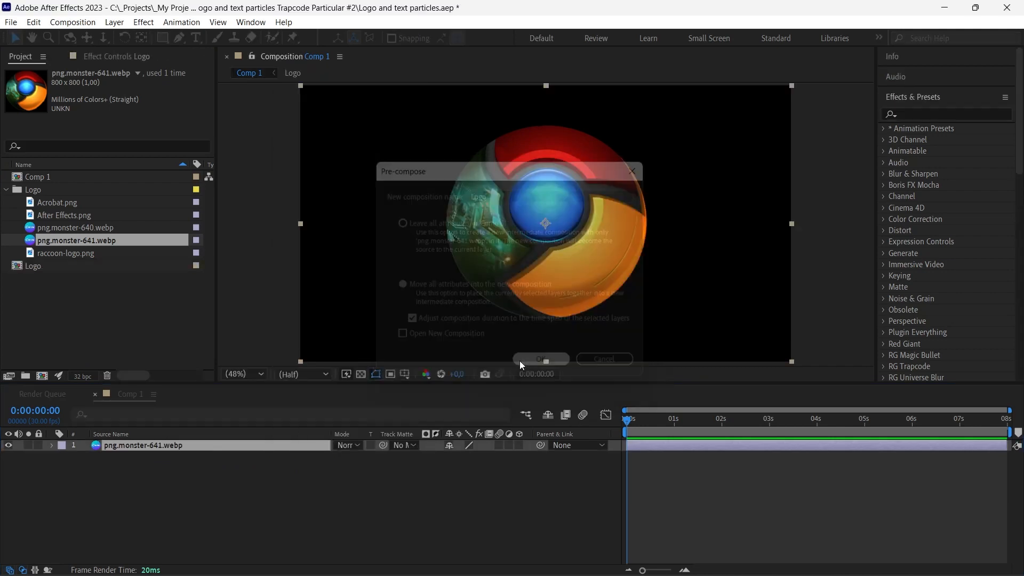
left_click(518, 447)
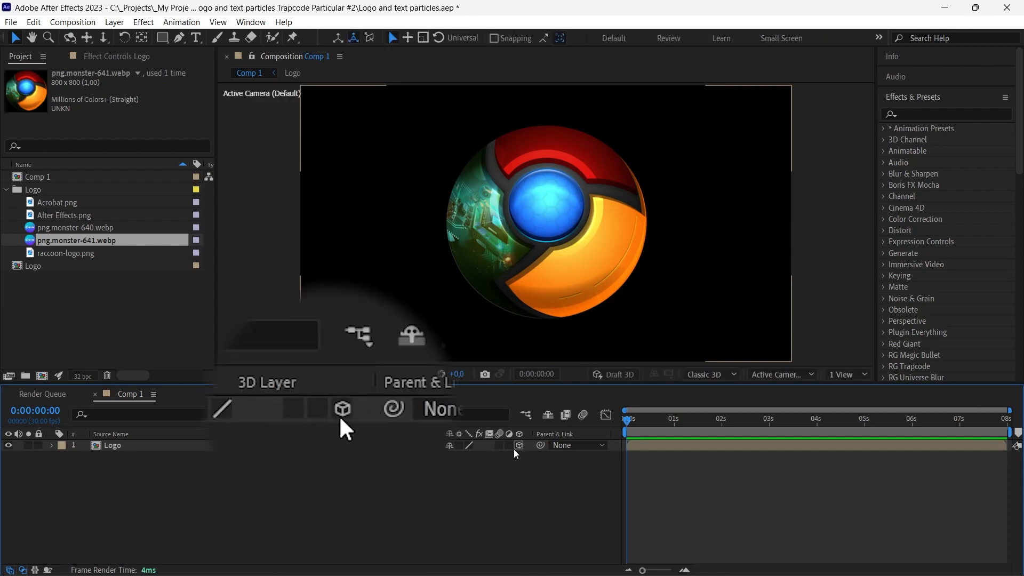
Create a new 1920 x 1080 px solid layer named Particular in Comp 1.
right_click(478, 480)
mouse_move(534, 329)
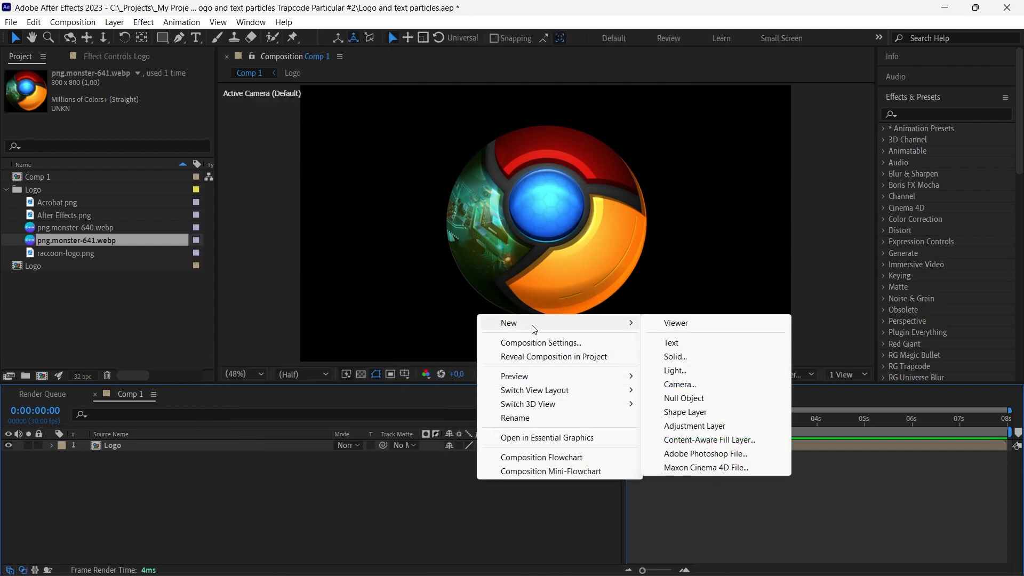
left_click(683, 361)
type("Particular")
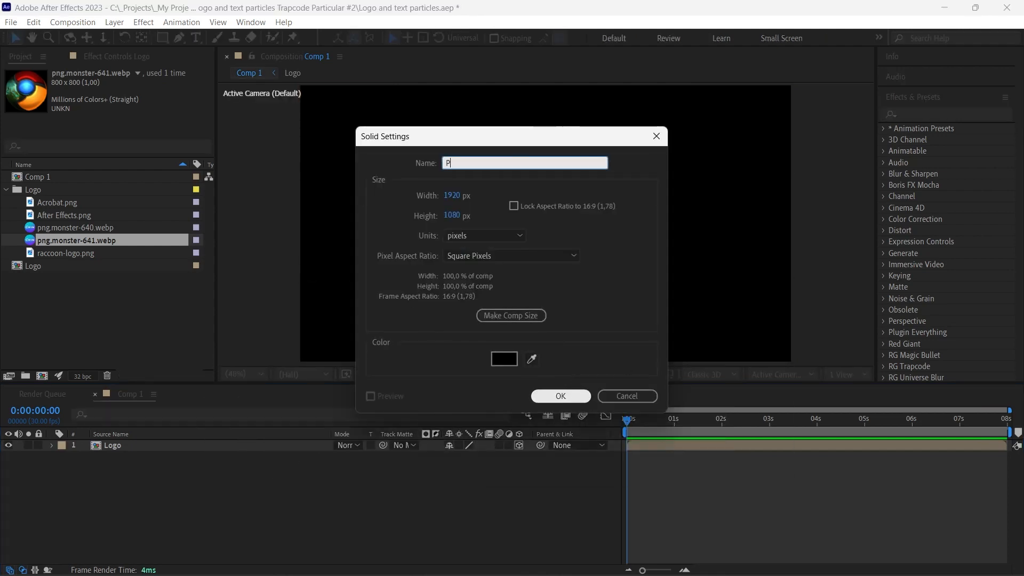
left_click(570, 399)
Find the Particular effect and apply it to the Particular solid.
key("ctrl+space")
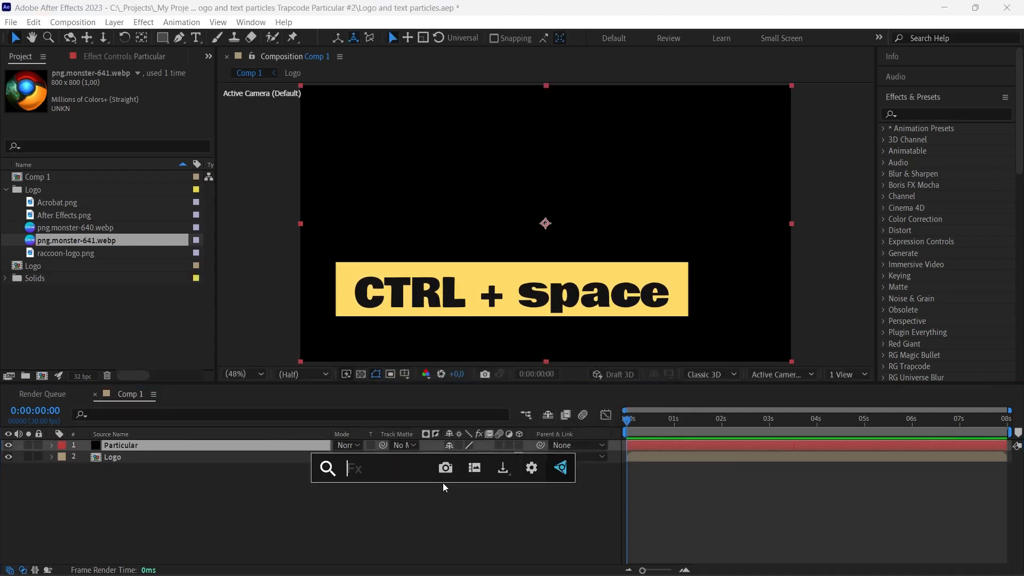
type("pa")
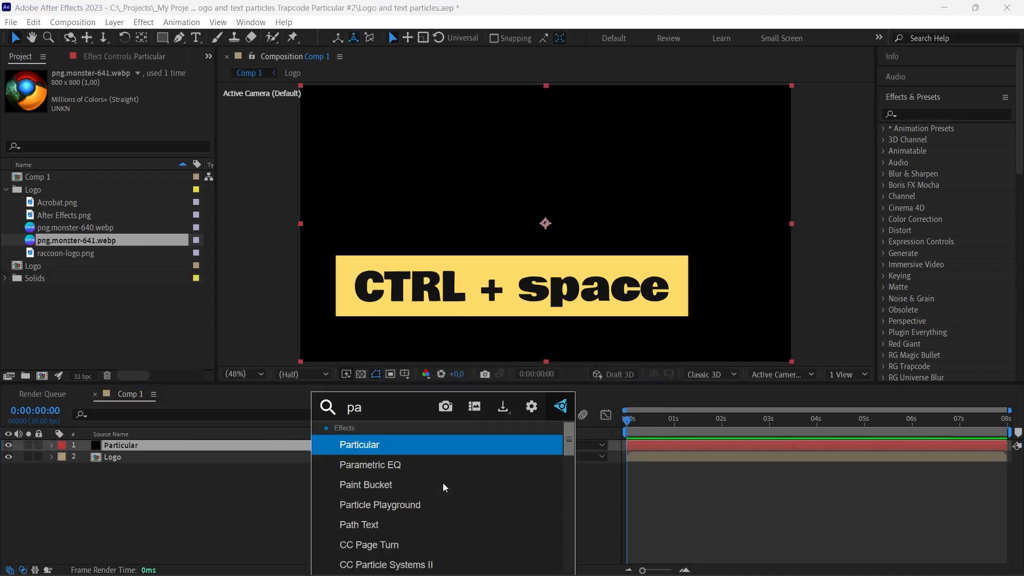
left_click(434, 449)
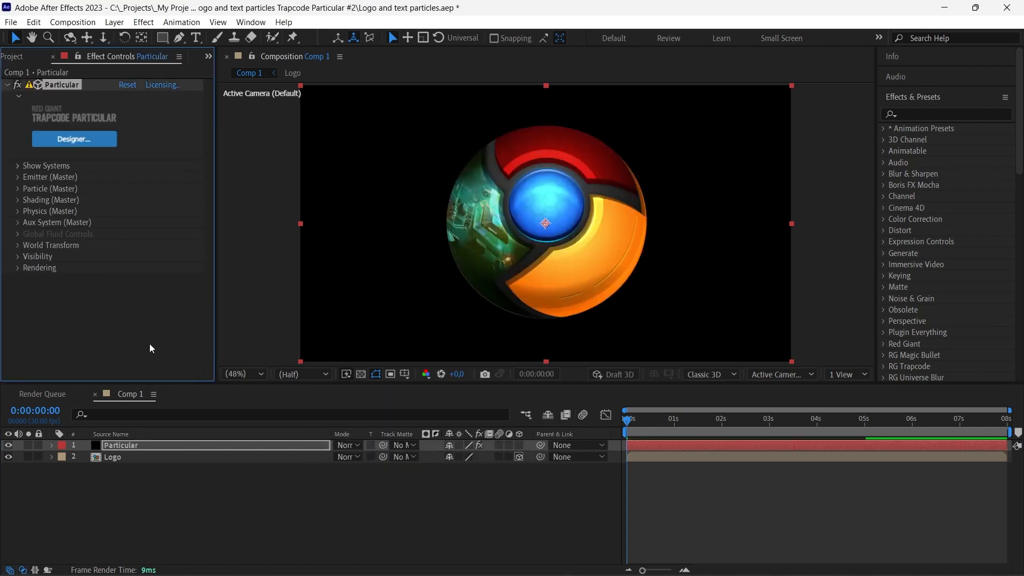
Scale the Logo layer down to 72%.
left_click(165, 456)
key("s")
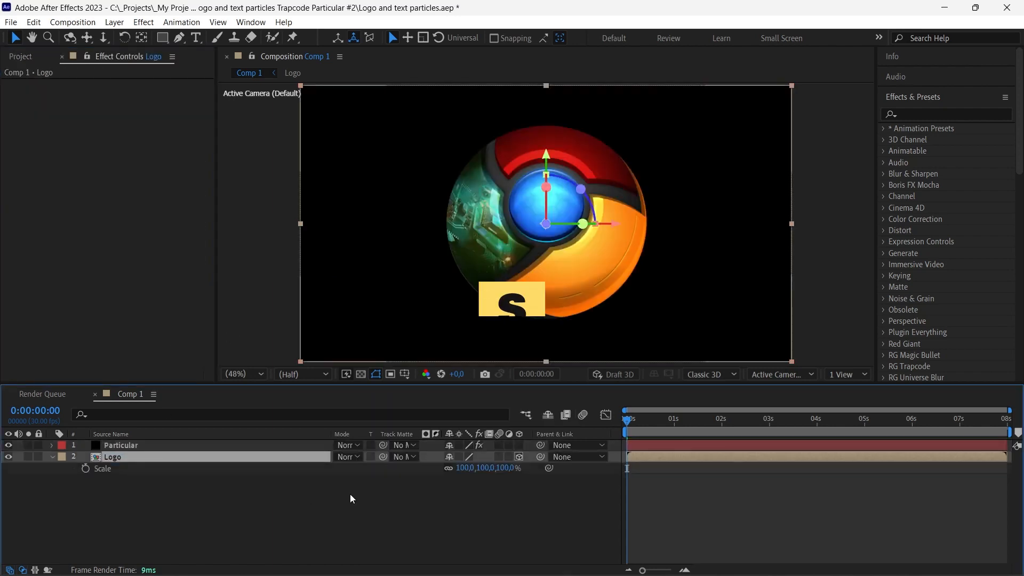
left_click_drag(497, 468, 489, 468)
left_click(418, 500)
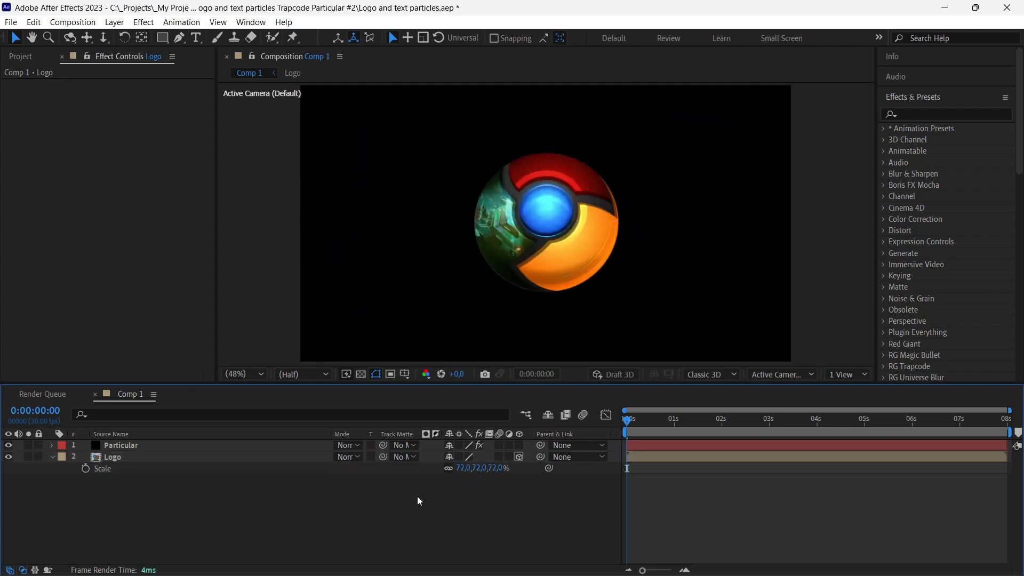
In the Particular effect, set the emitter type to Layer and choose the Logo layer as the layer emitter.
left_click(132, 446)
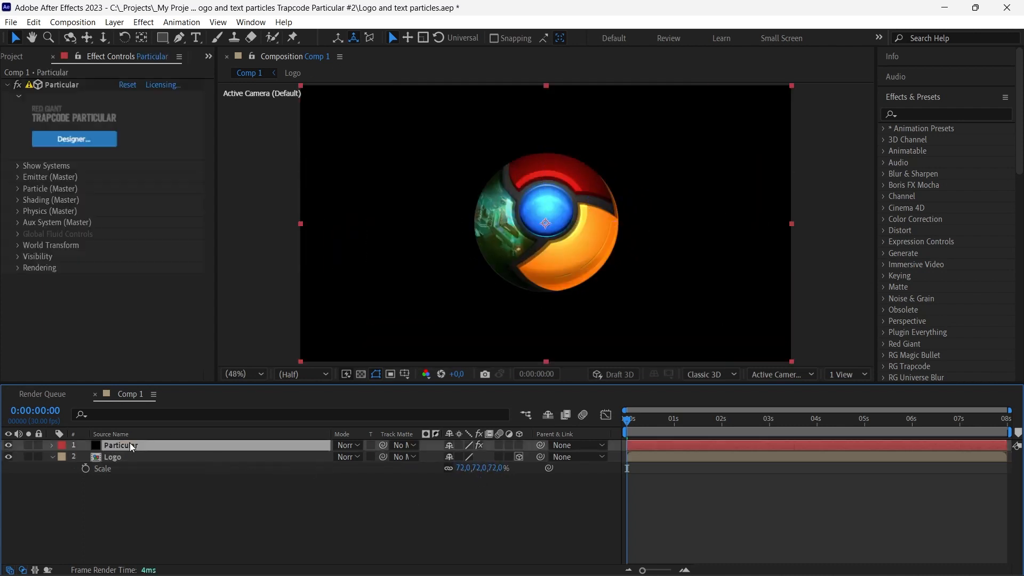
left_click(18, 177)
left_click(150, 151)
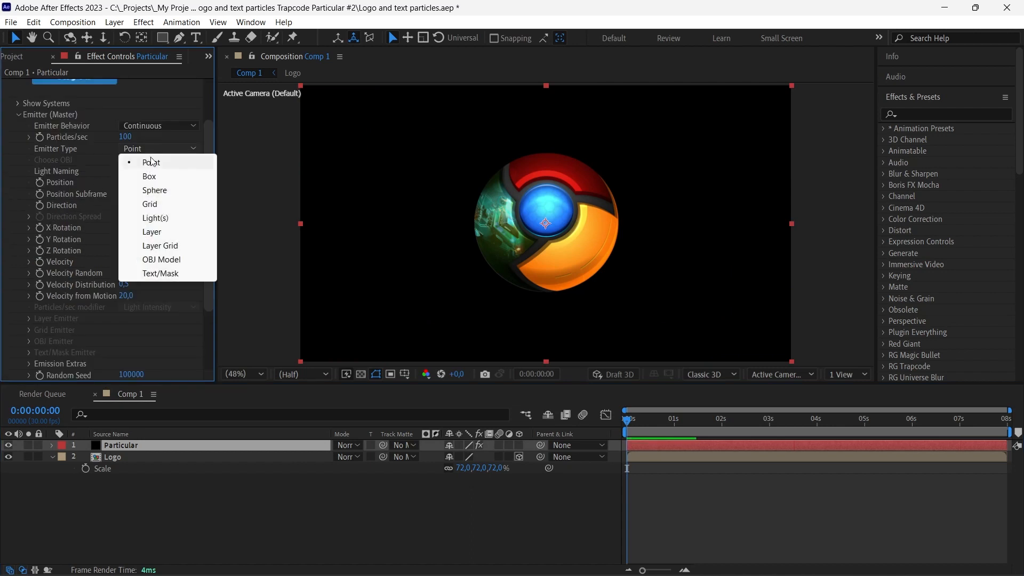
left_click(148, 232)
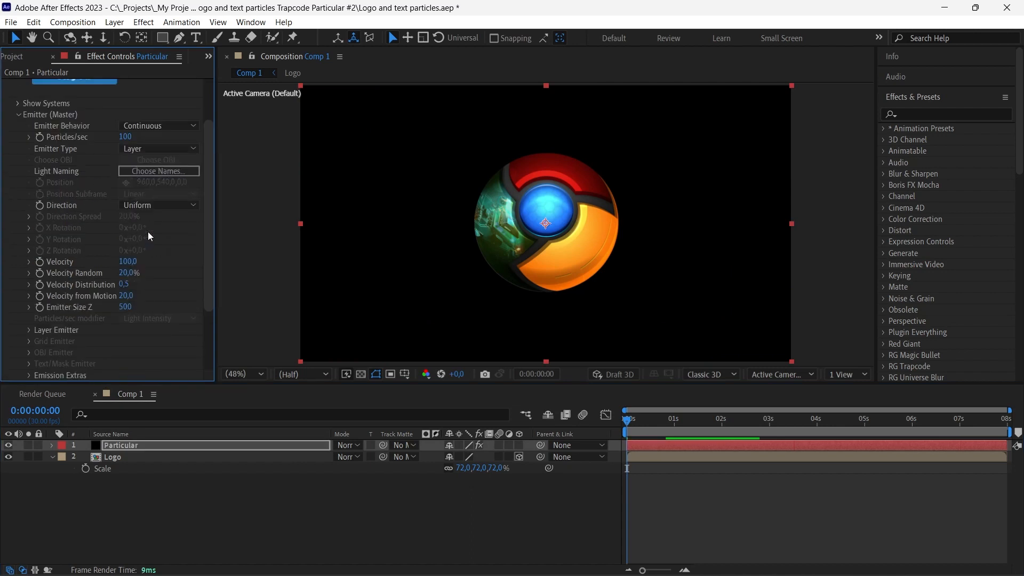
left_click(28, 329)
left_click(133, 342)
left_click(159, 390)
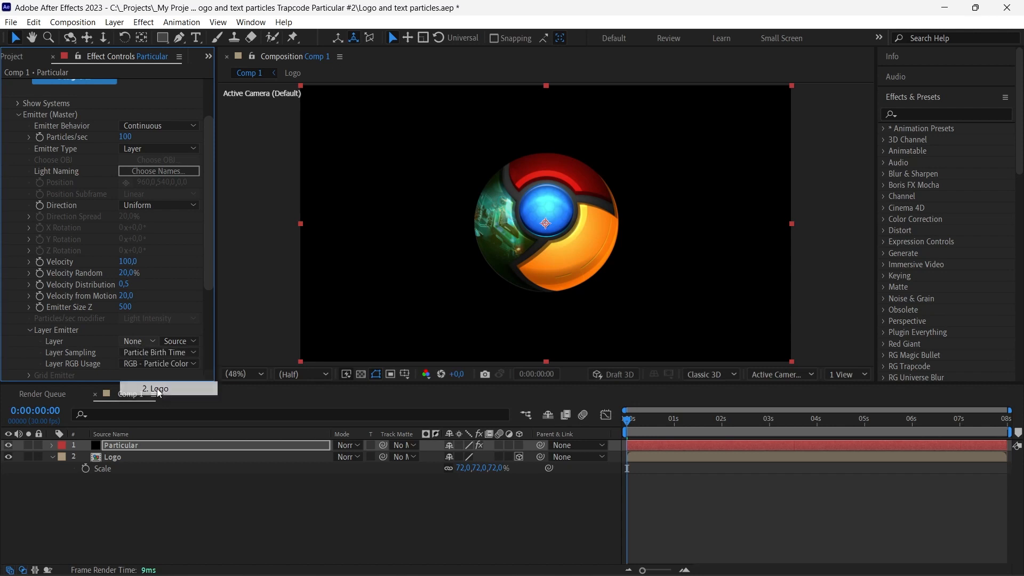
At 0:00:02:00, hide the Logo layer and set the emitter's Particles/sec to 30000.
left_click(721, 422)
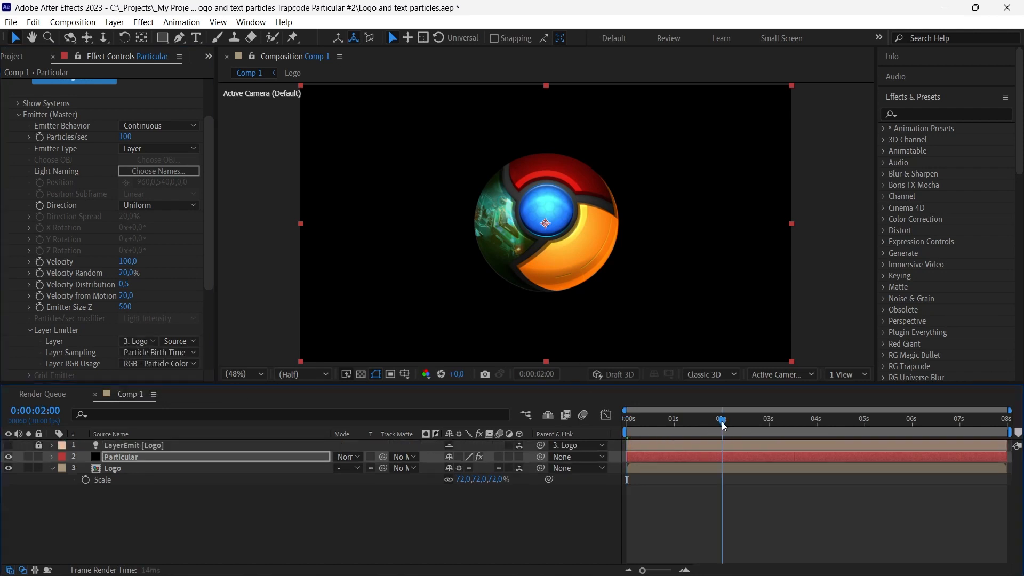
left_click(8, 468)
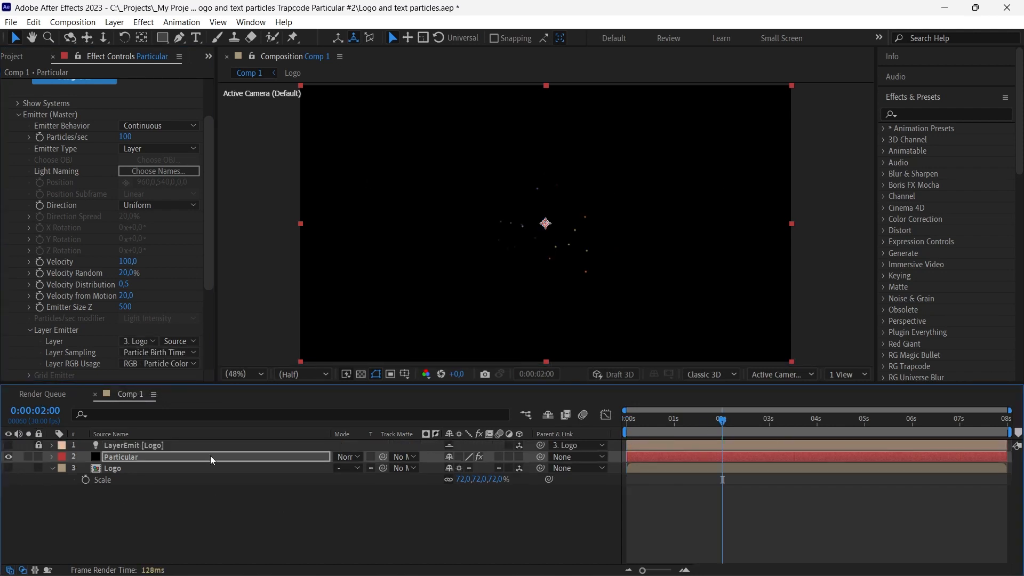
left_click(126, 138)
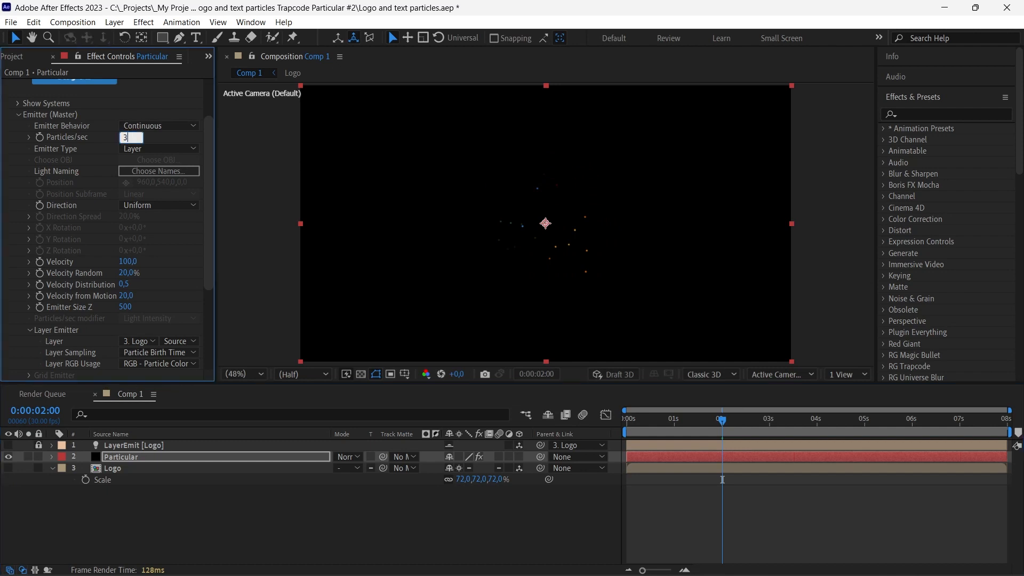
key("Return")
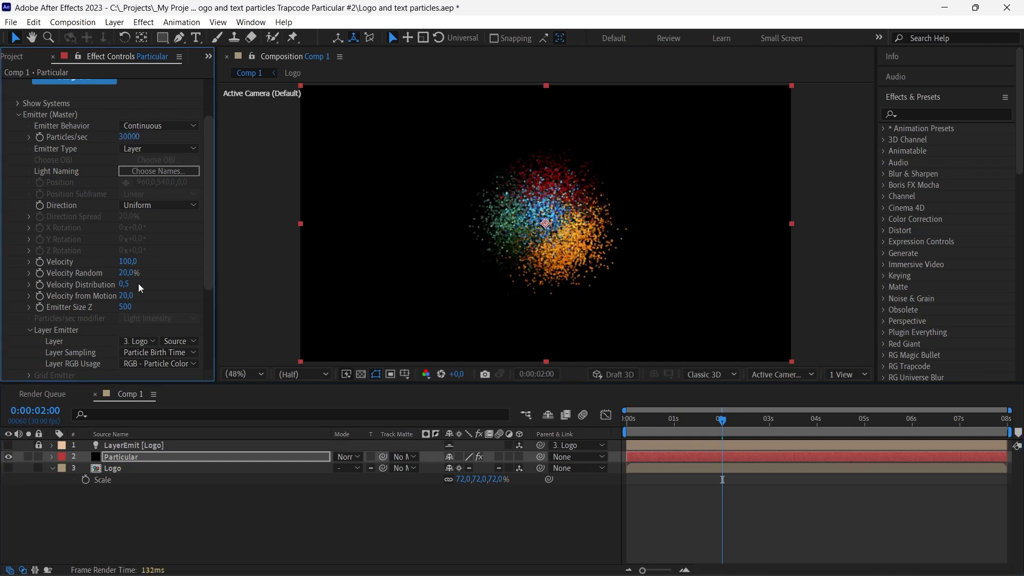
Set Velocity, Velocity Random, Velocity Distribution and Velocity from Motion to 0, and preview the particles over the first two seconds.
key("Return")
key("Return")
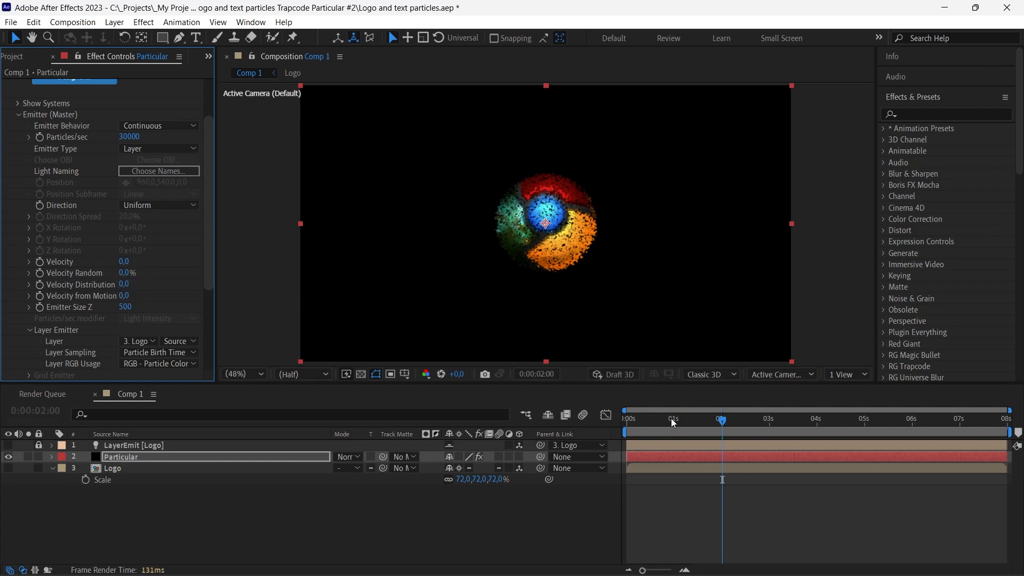
left_click(635, 420)
left_click_drag(637, 423, 735, 423)
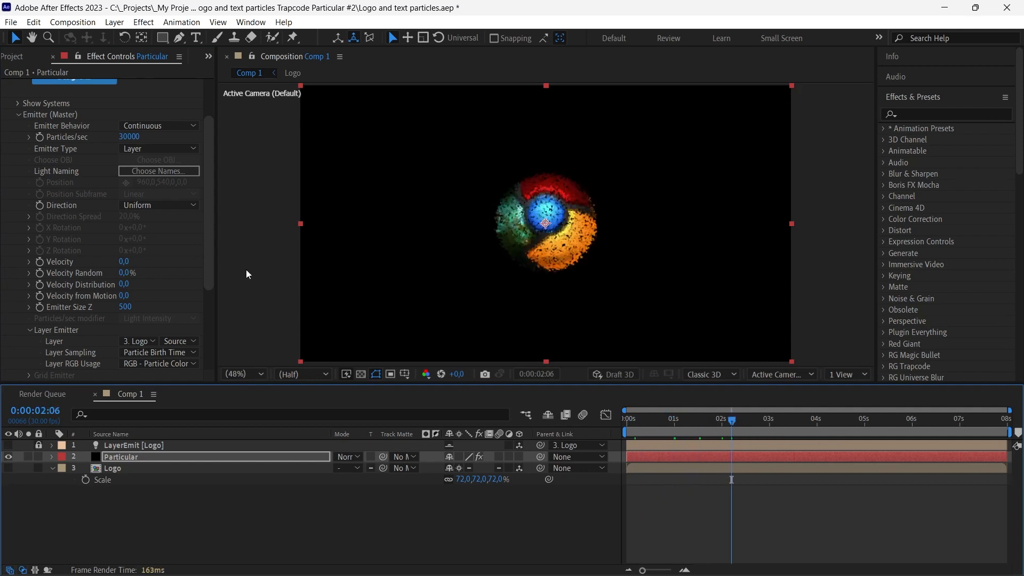
Set the emitter's Particles/sec to 35000 and preview the particles up to 0:00:02:14.
left_click(135, 138)
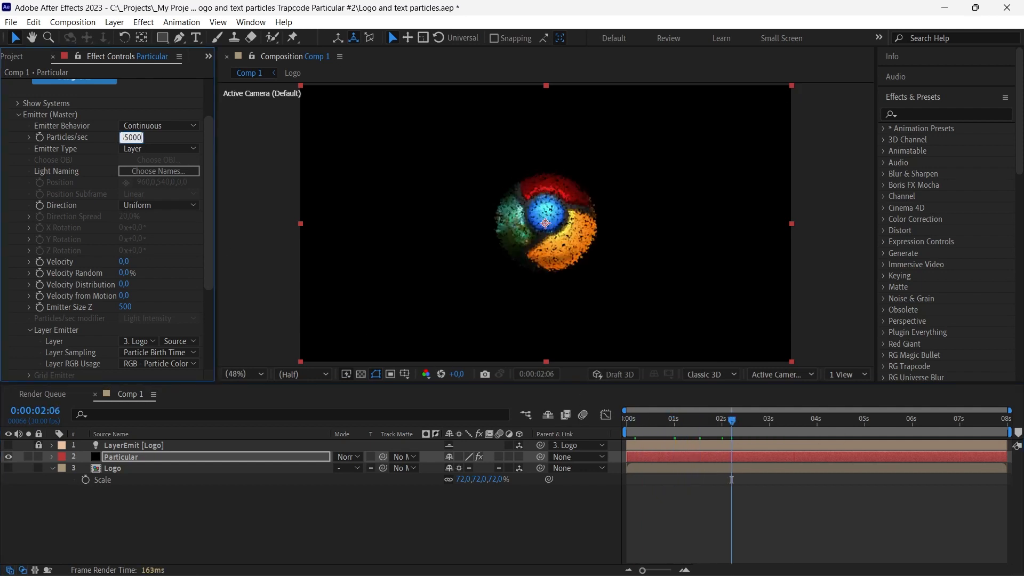
type("3")
key("Return")
left_click_drag(677, 421, 744, 425)
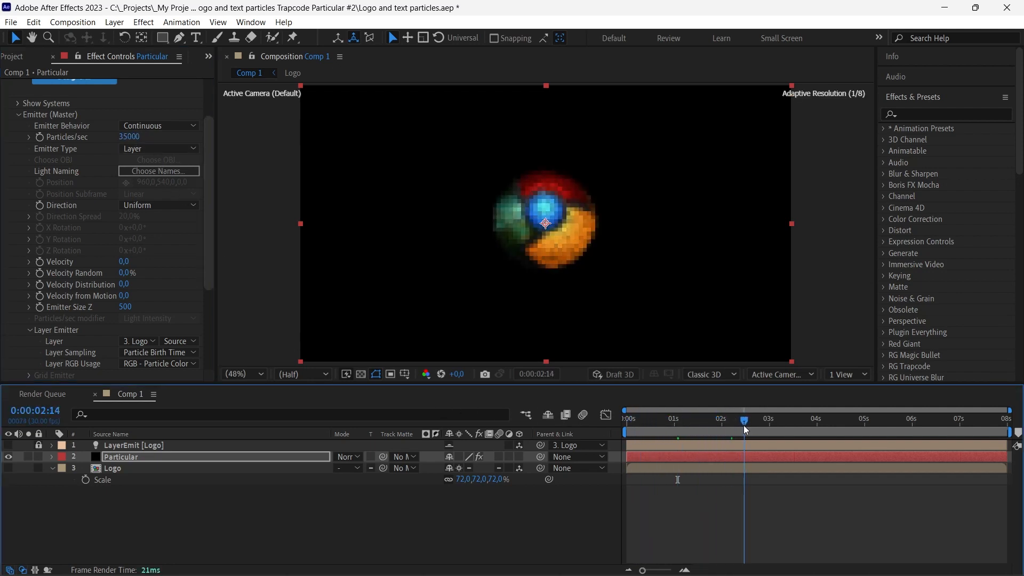
In the Air physics turbulence field, raise Affect Position to 1303, judging the scatter at 0:00:00:13.
scroll(86, 274, "down", 3)
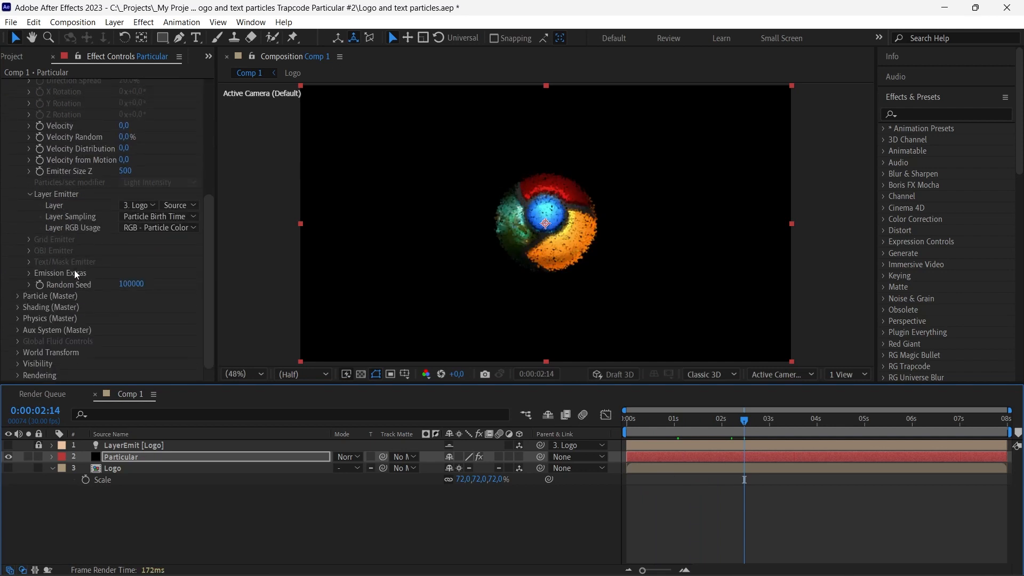
left_click(18, 318)
scroll(25, 300, "down", 4)
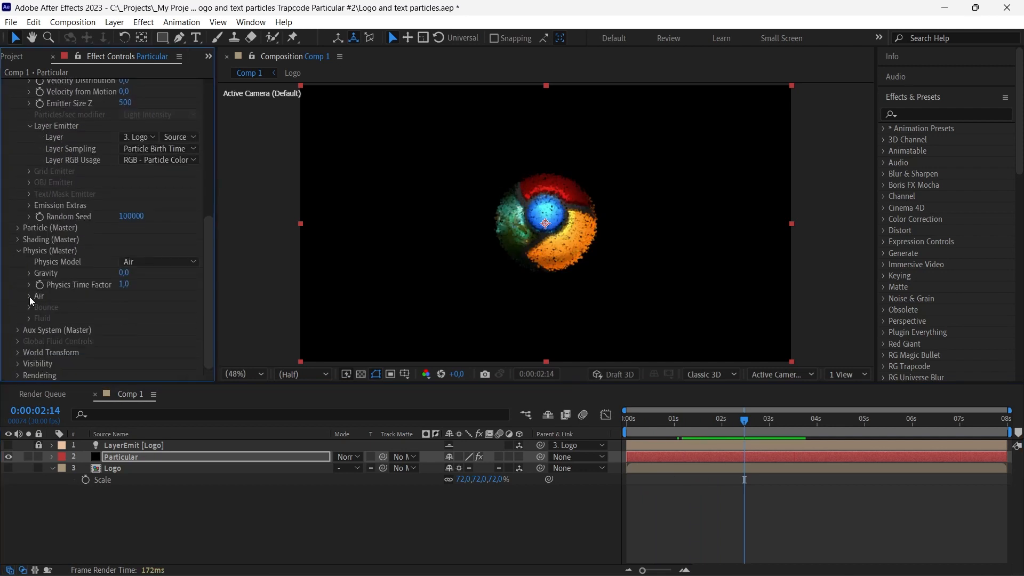
scroll(29, 296, "down", 3)
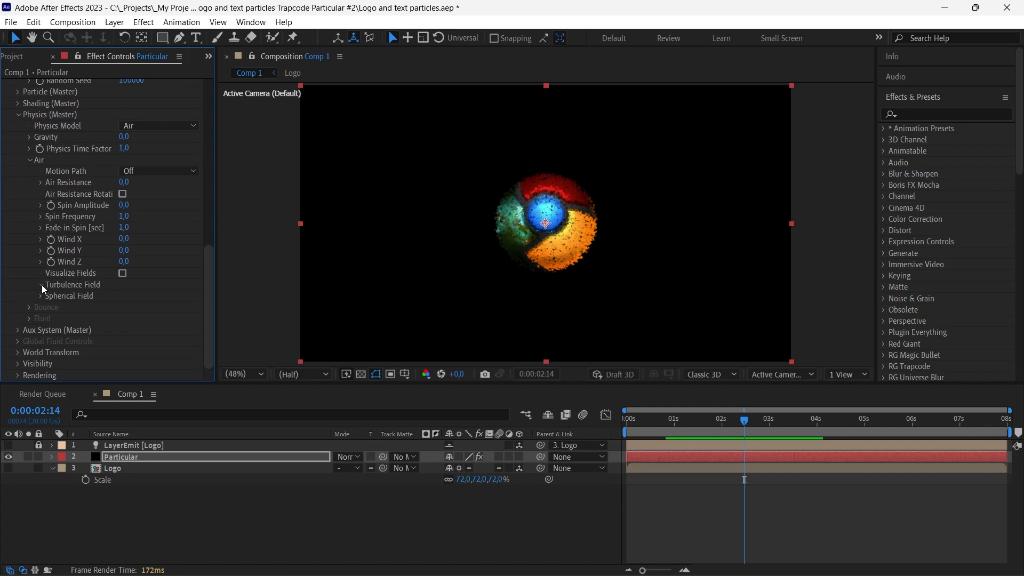
left_click(41, 284)
scroll(45, 284, "down", 2)
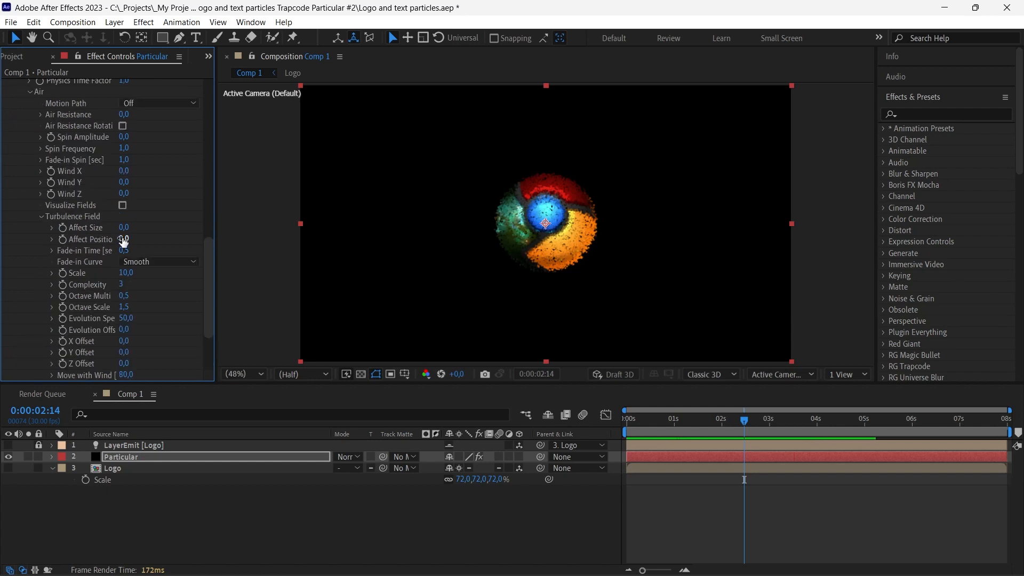
left_click_drag(123, 239, 142, 240)
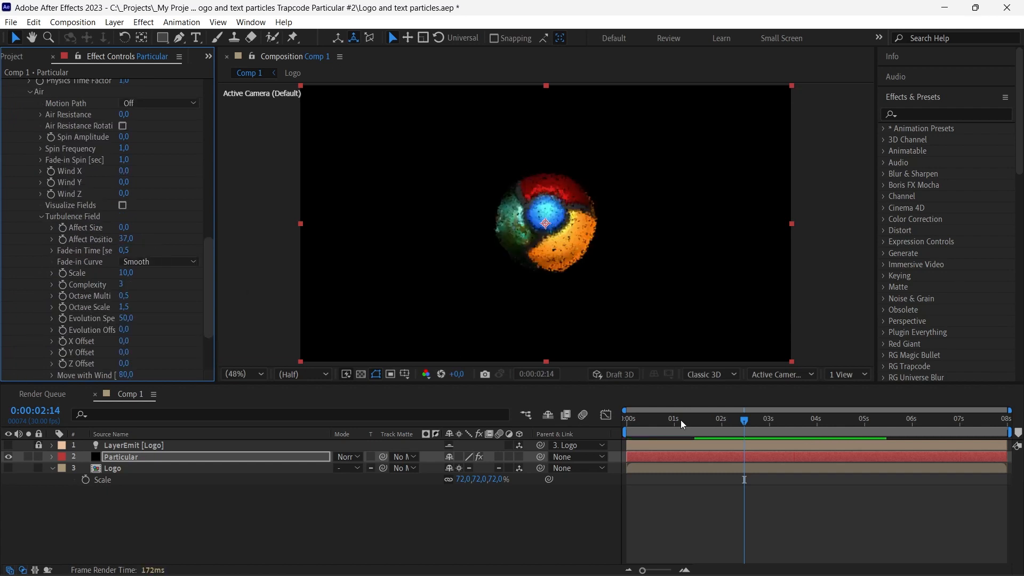
left_click(664, 419)
left_click_drag(665, 420, 648, 421)
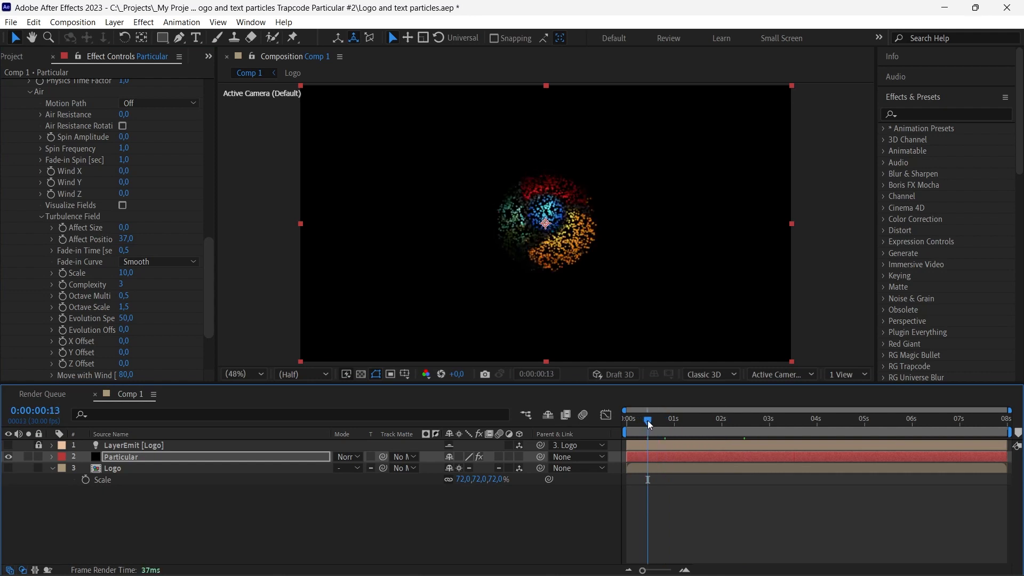
left_click_drag(130, 244, 644, 293)
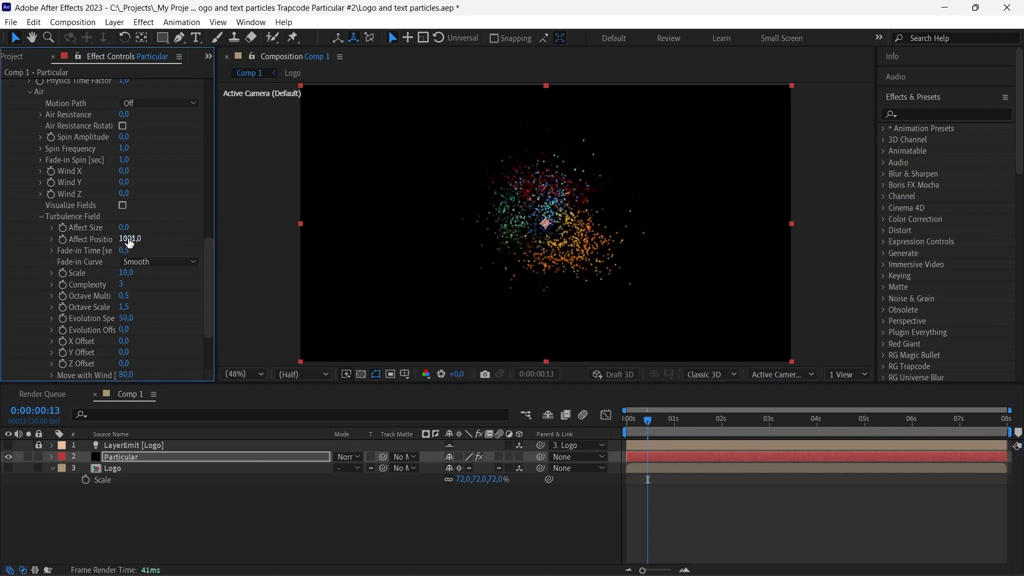
left_click_drag(129, 243, 332, 244)
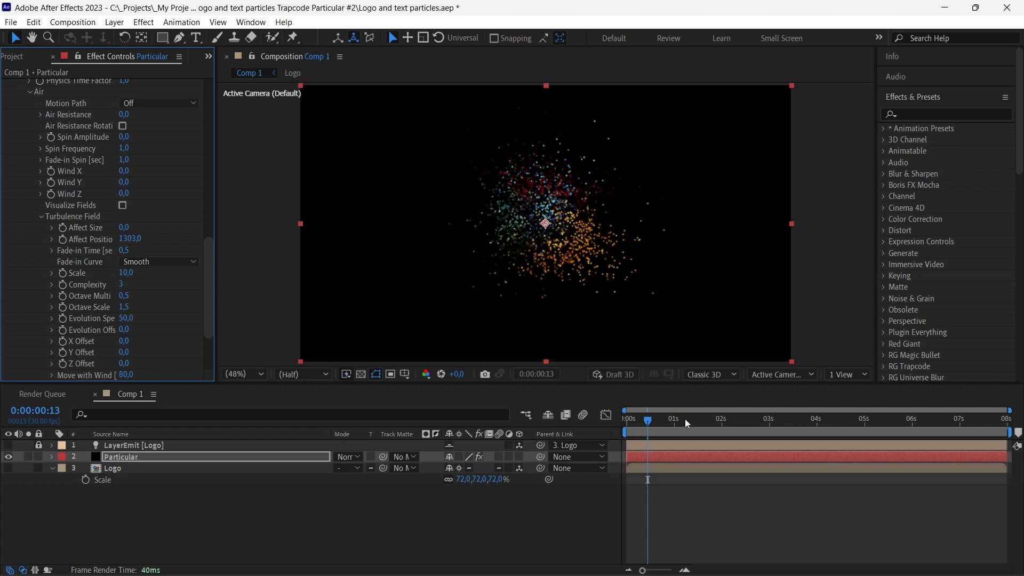
Animate the turbulence field's Affect Position with keyframes of 1303 at 0:00:00:00 and 0 at 0:00:02:14.
left_click_drag(686, 422, 628, 422)
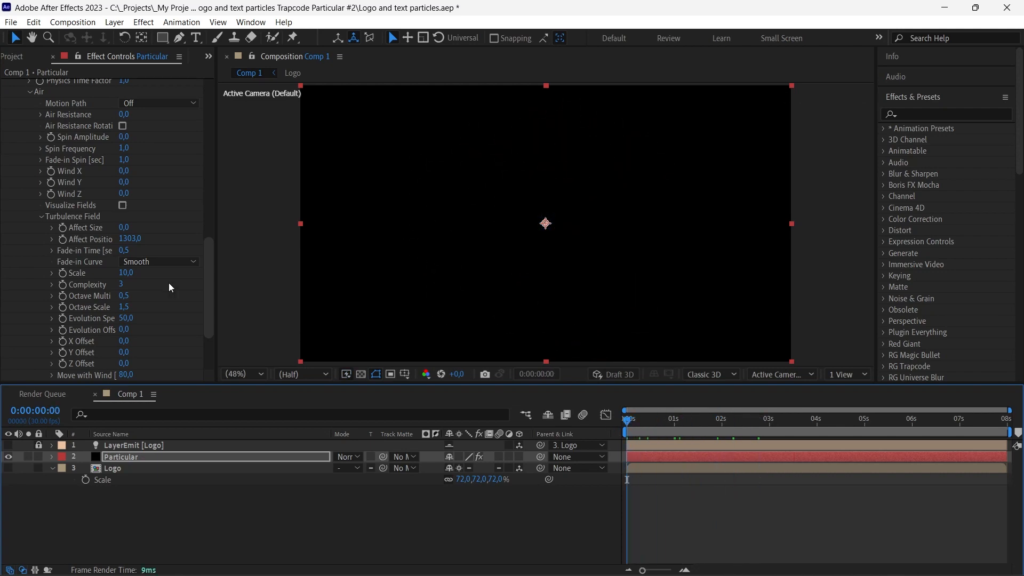
left_click(62, 238)
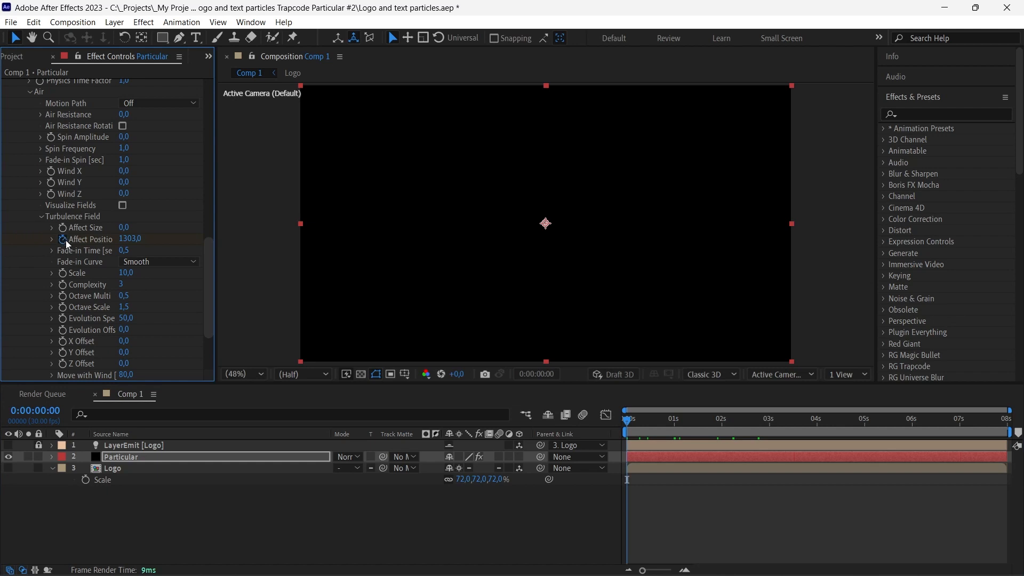
left_click(742, 420)
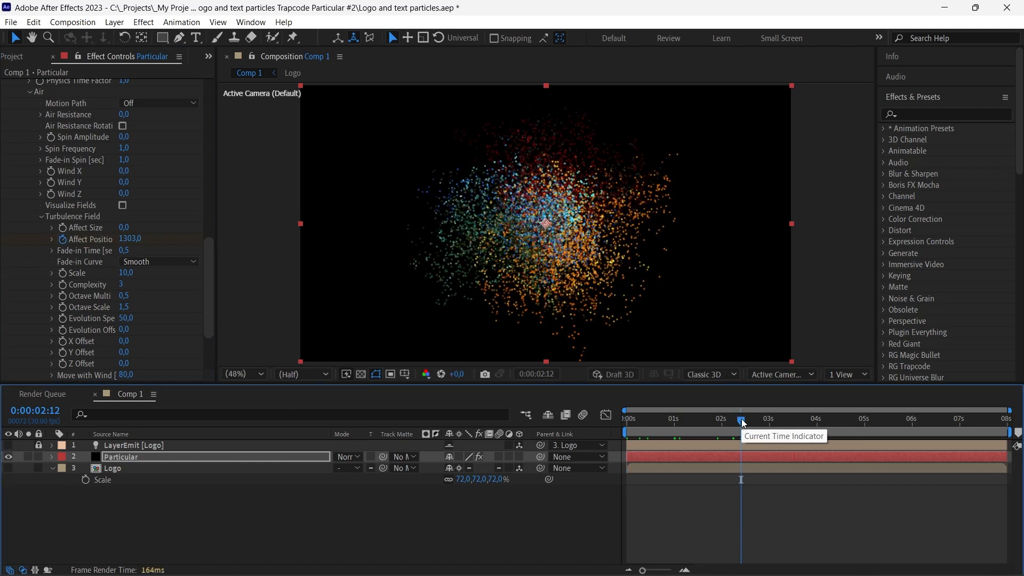
left_click_drag(742, 420, 745, 420)
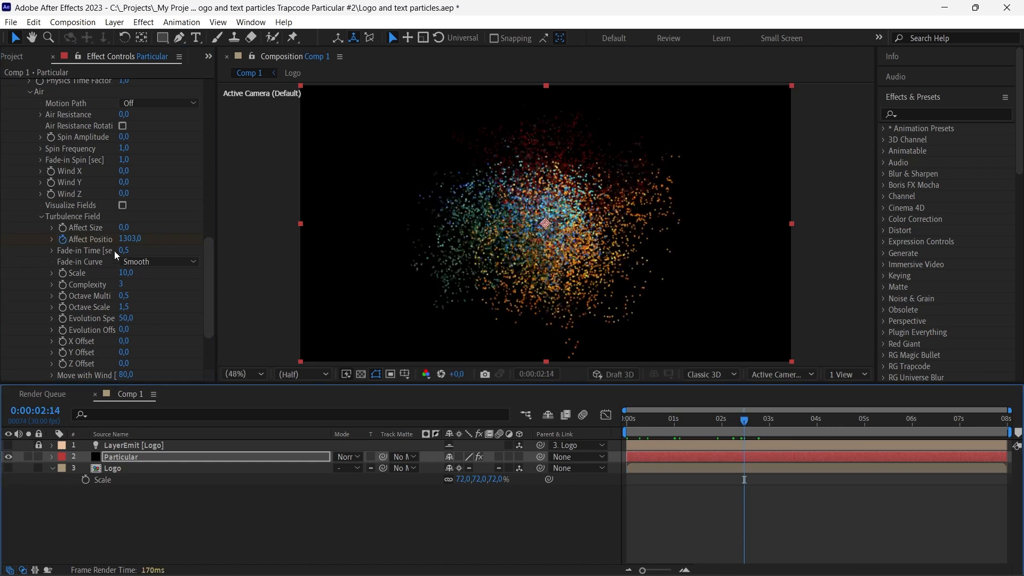
left_click(131, 239)
type("0")
key("Return")
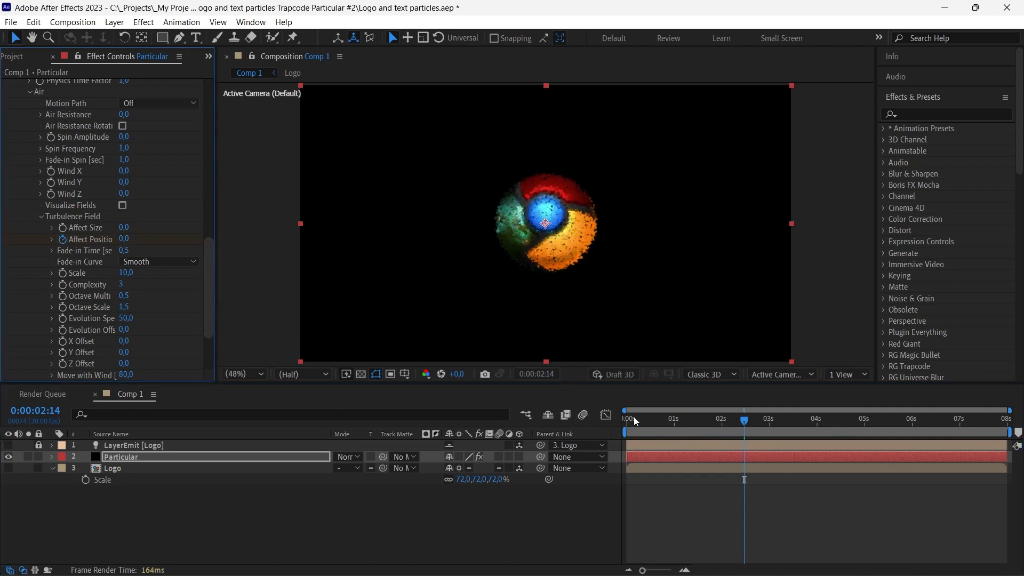
Reveal the Particular layer's keyframes and move the Affect Position keyframe of 0 to about 0:00:05:00 and that of 1303 to about 0:00:02:14.
left_click_drag(634, 417, 739, 433)
left_click(52, 468)
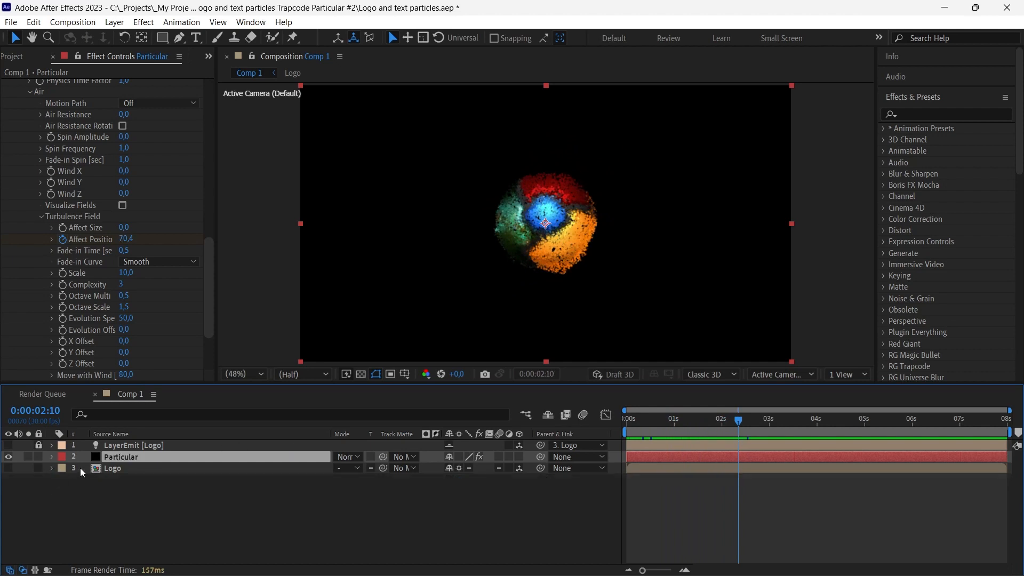
key("u")
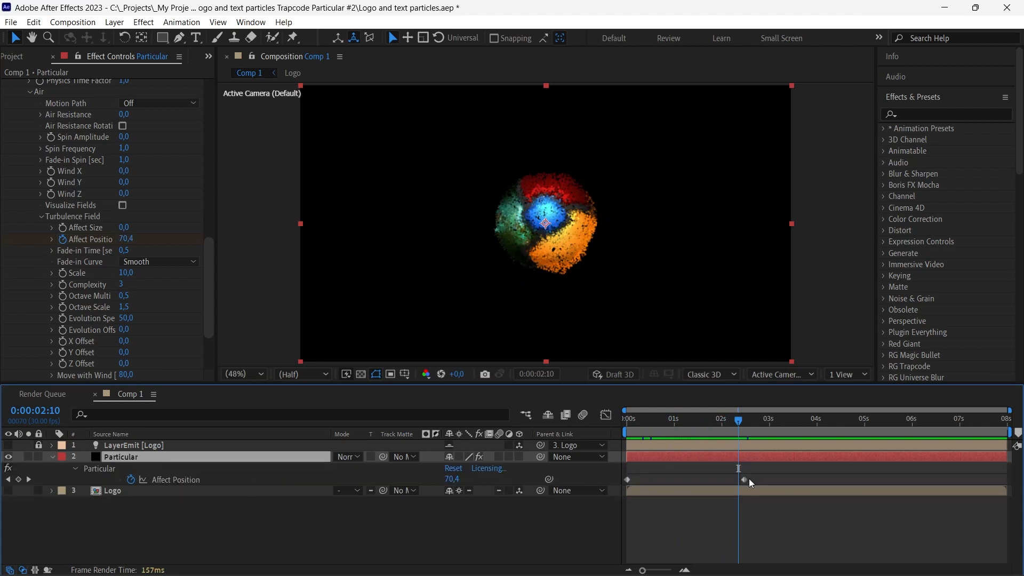
left_click_drag(745, 480, 868, 484)
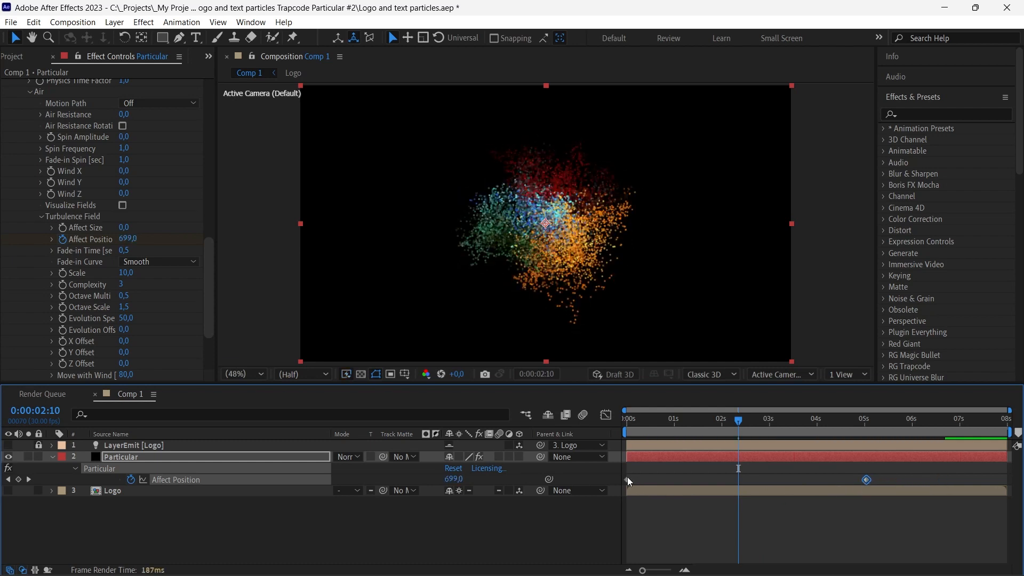
left_click_drag(628, 478, 745, 484)
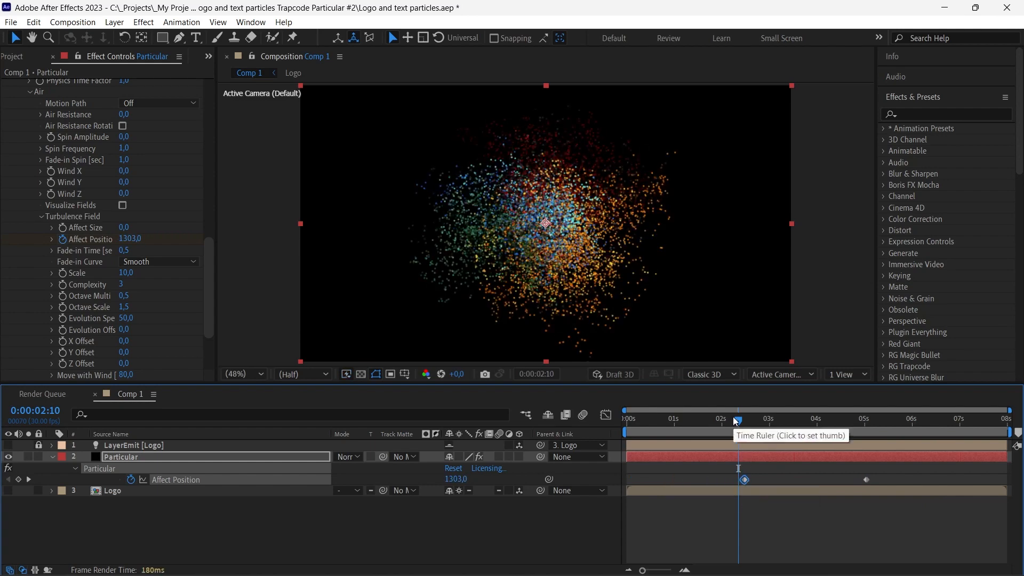
Shift both Affect Position keyframes earlier, 1303 to 0:00:01:12 and 0 to about 0:00:03:29, and preview the animation.
left_click(746, 421)
left_click_drag(746, 422, 811, 421)
left_click_drag(893, 477, 692, 483)
left_click_drag(643, 423, 931, 429)
left_click(696, 419)
Copy the Affect Position keyframe of 1303 and paste it at about 0:00:06:12 so the particles scatter again.
left_click(694, 480)
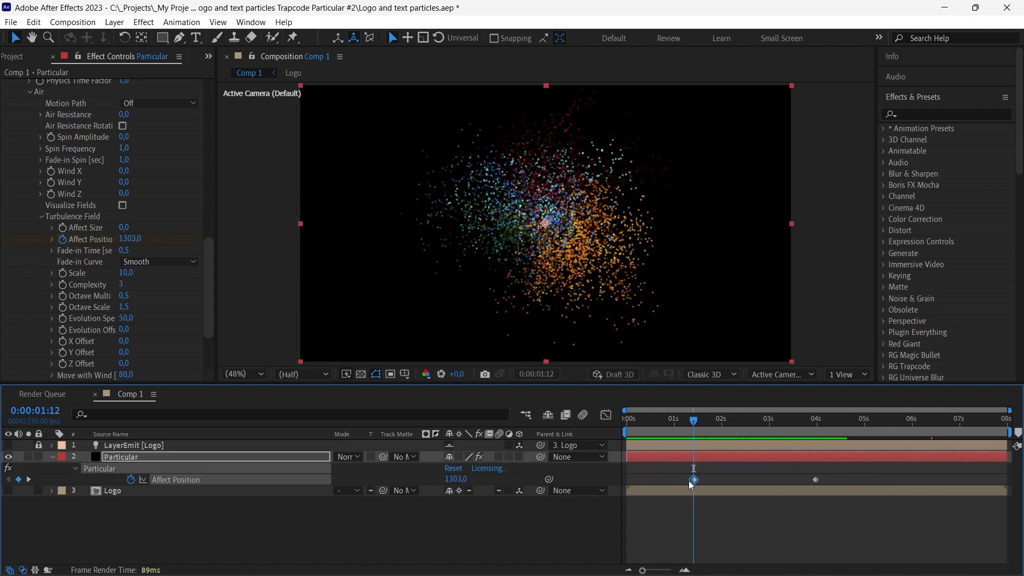
key("ctrl+c")
left_click(917, 421)
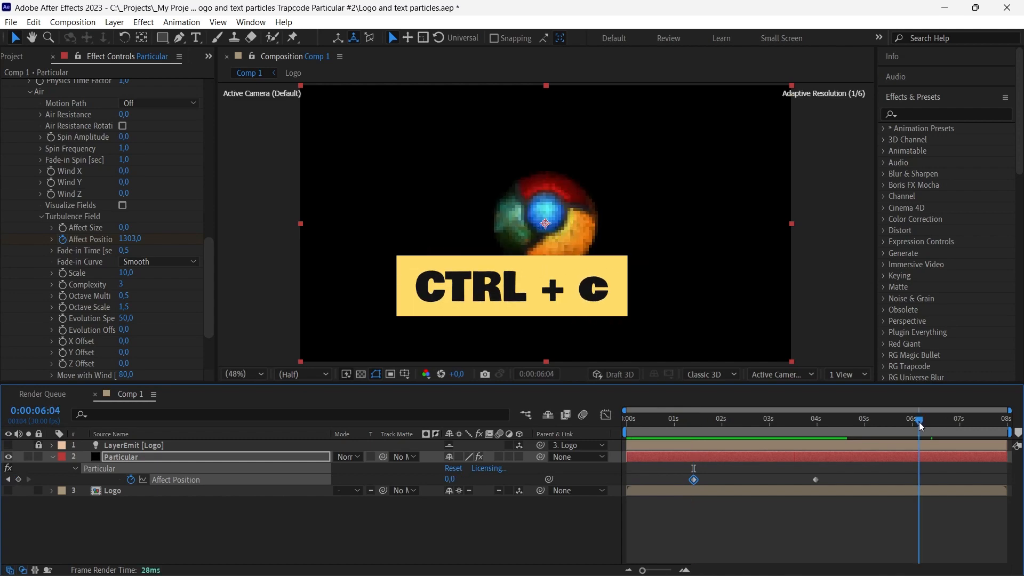
left_click_drag(919, 422, 958, 441)
key("ctrl+v")
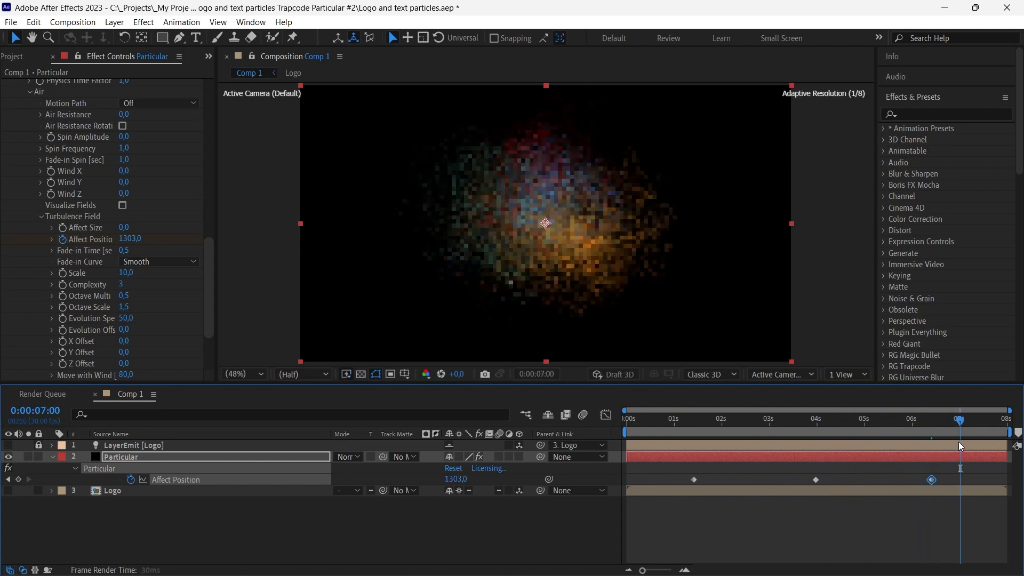
Preview the animation with the work area ending at 0:00:07:00, and move the last Affect Position keyframe to about 0:00:07:05.
key("n")
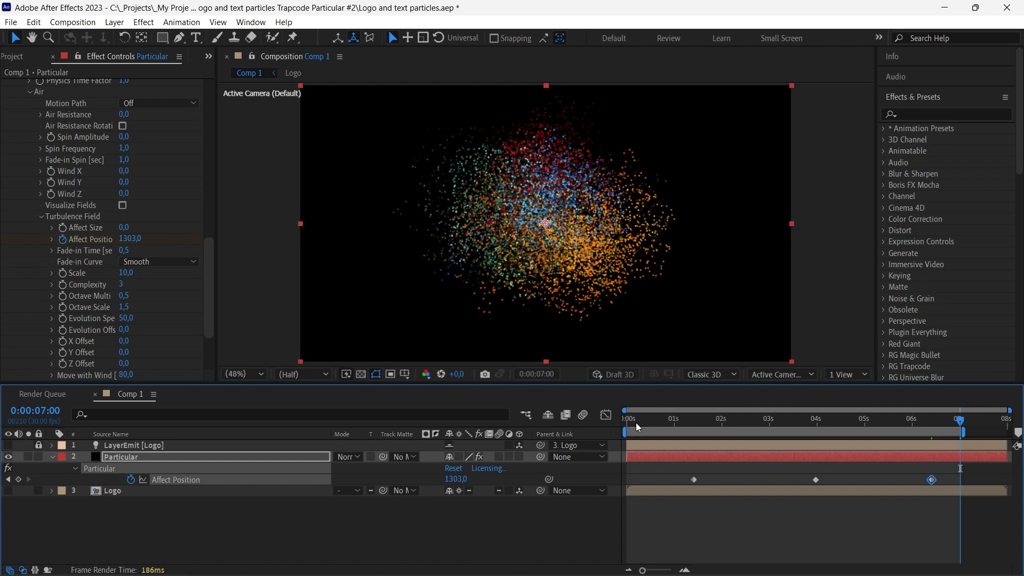
left_click_drag(636, 423, 949, 441)
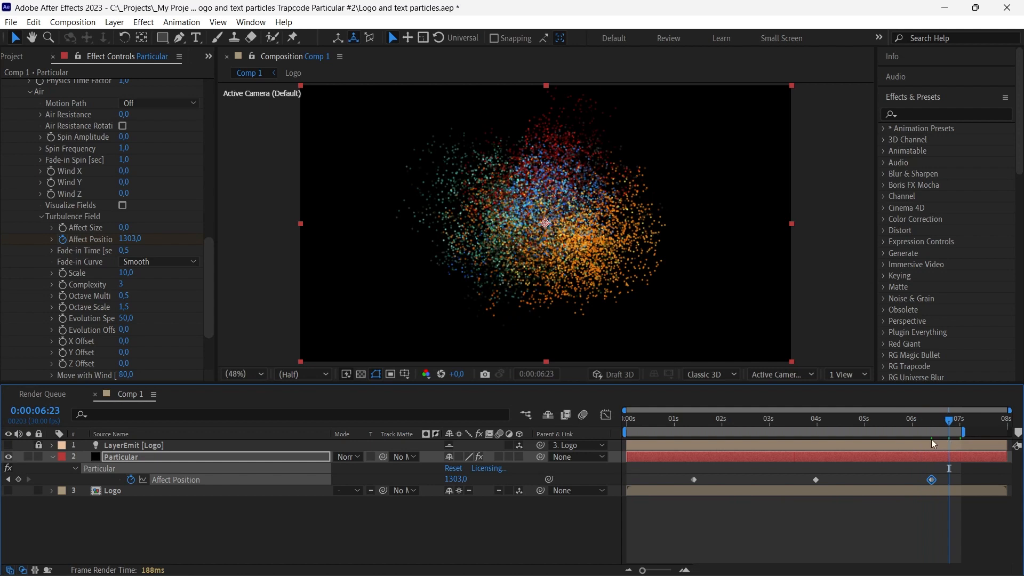
left_click_drag(951, 418, 627, 424)
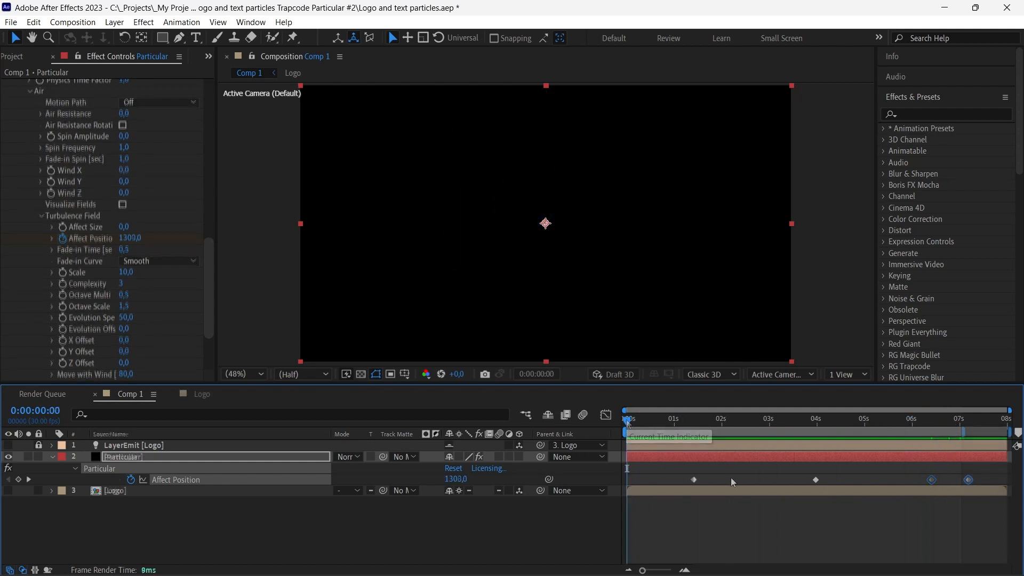
Copy the Affect Position keyframe of 0 at 0:00:03:29 and paste it at 0:00:05:00 to hold the assembled logo.
left_click_drag(808, 422, 818, 424)
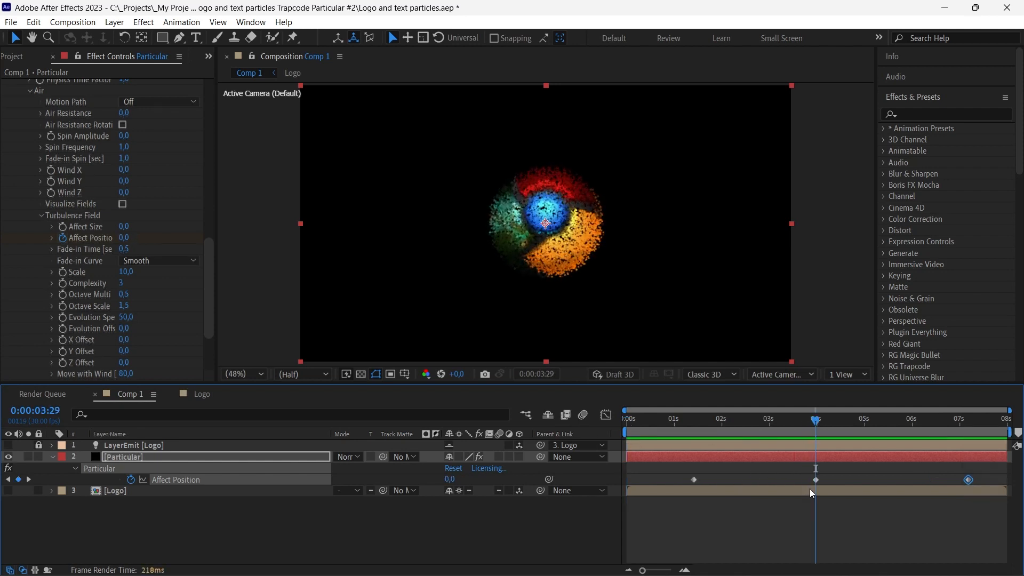
left_click(864, 422)
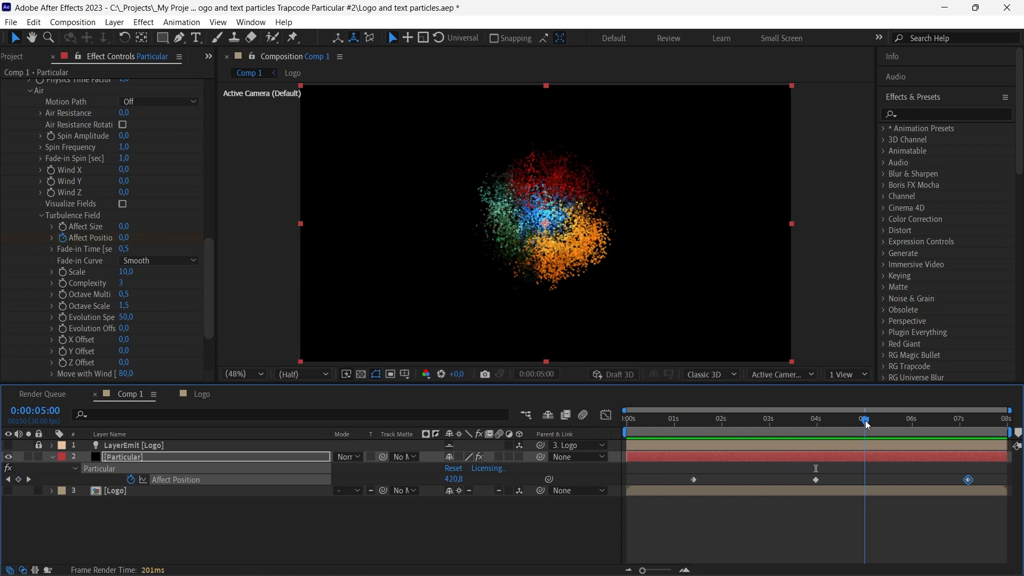
left_click_drag(863, 421, 864, 421)
left_click_drag(970, 480, 962, 479)
left_click(816, 479)
key("ctrl+c")
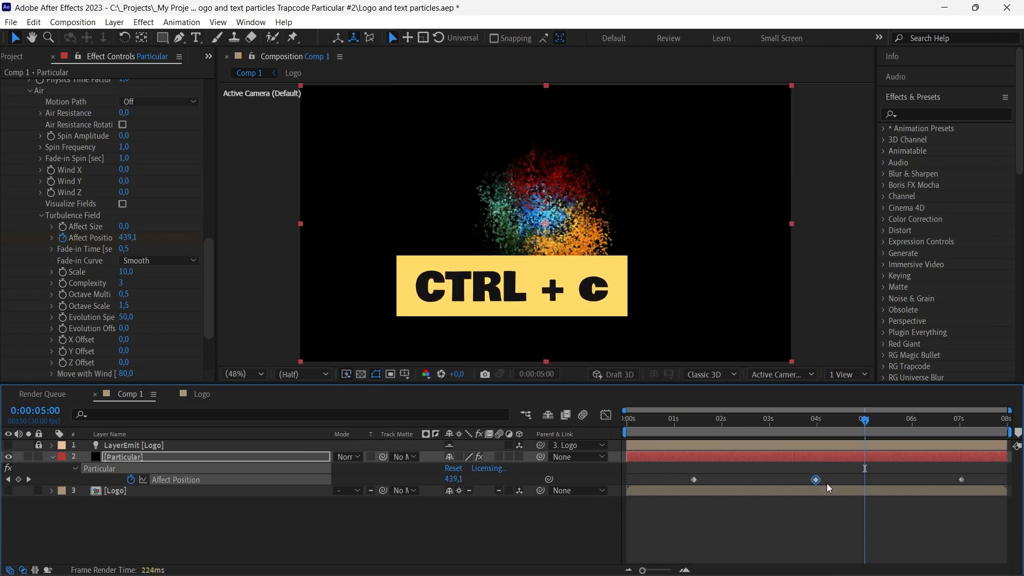
key("ctrl+v")
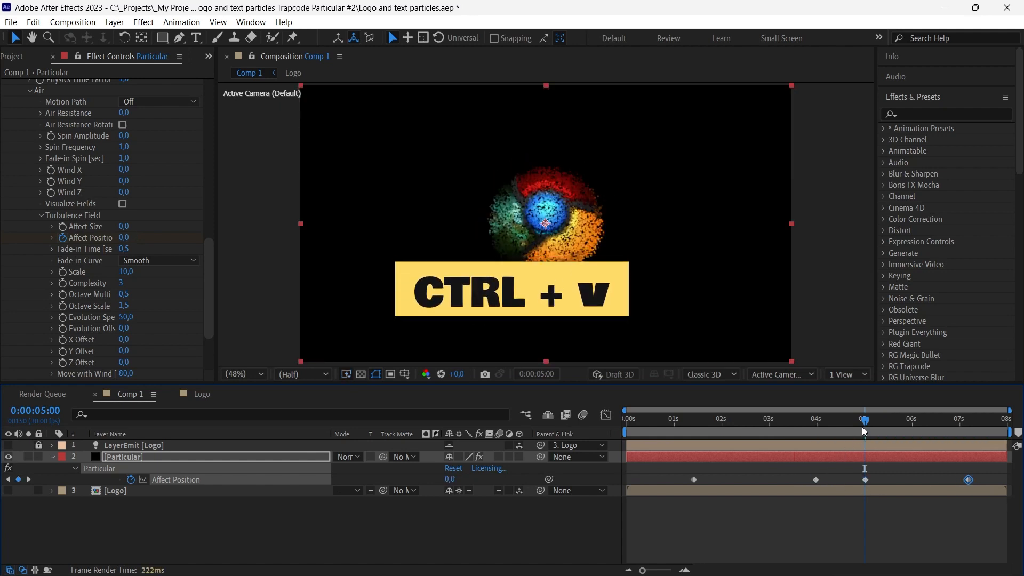
left_click_drag(864, 421, 815, 441)
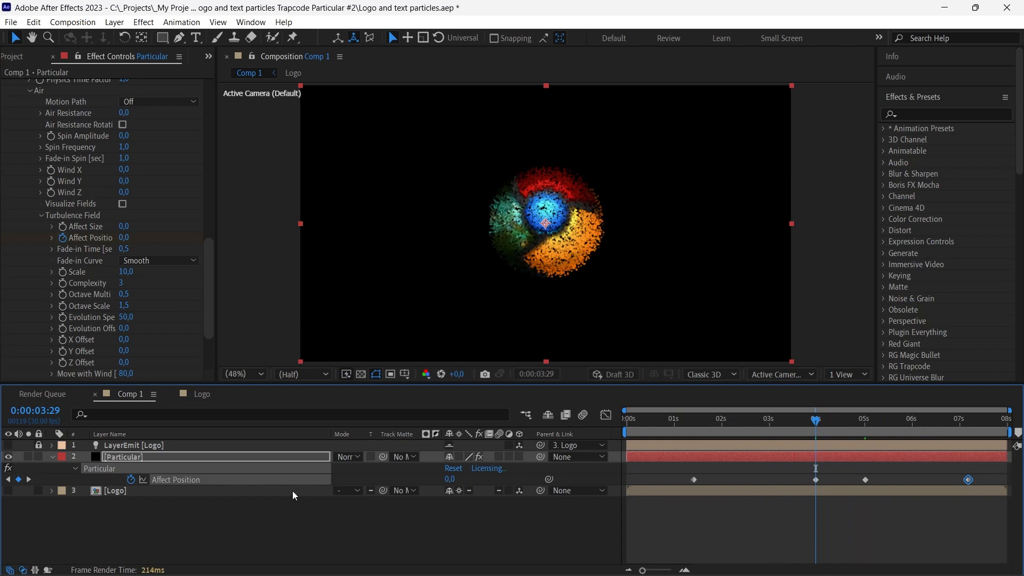
Duplicate the Logo layer, place the copy at the top of the layer stack and make it visible.
left_click(156, 491)
key("ctrl+d")
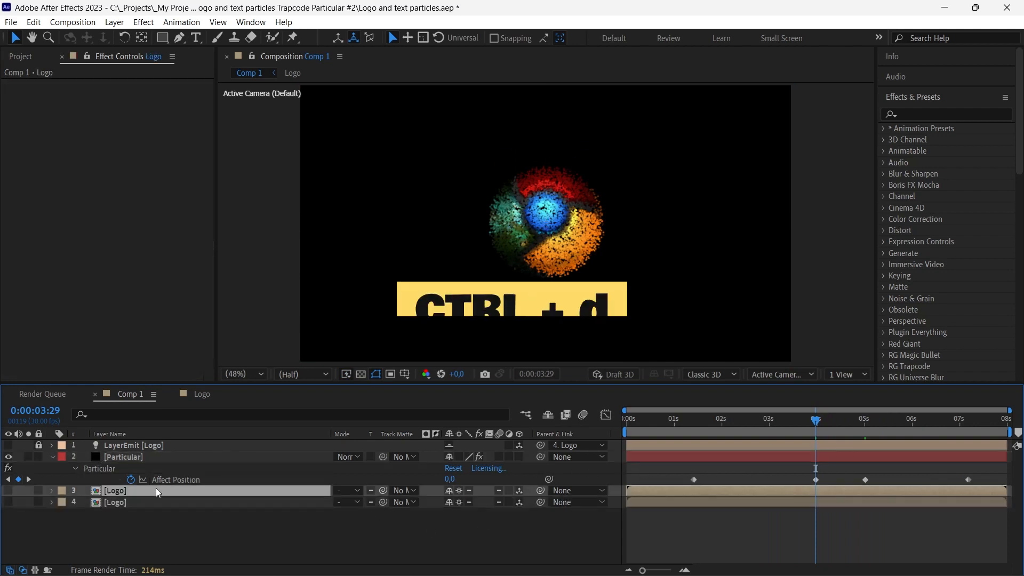
left_click_drag(157, 490, 154, 440)
left_click(8, 446)
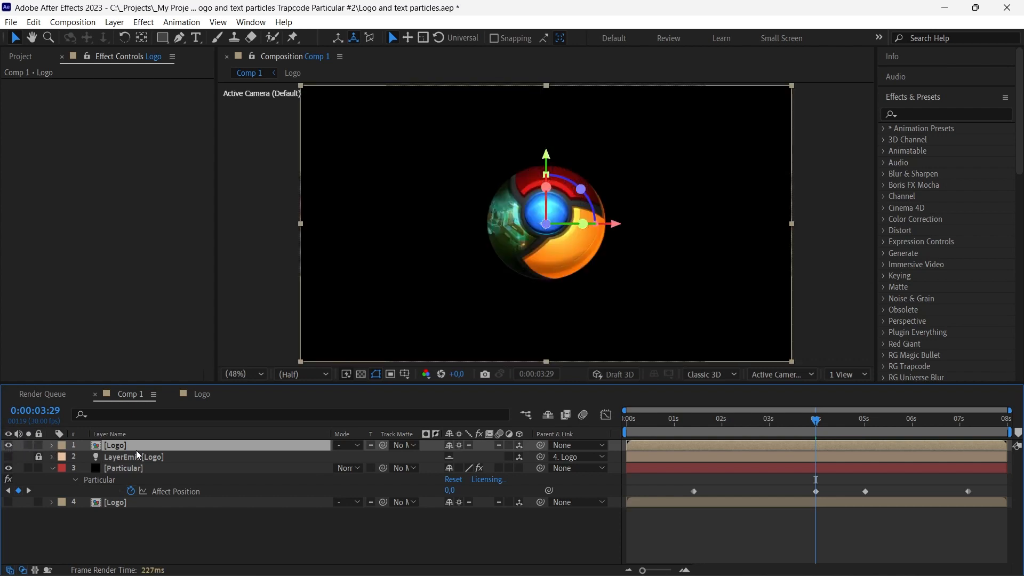
Keyframe the top Logo layer's Opacity at 100% at 0:00:05:00 and 0:00:03:29, and 0% at 0:00:03:00.
key("t")
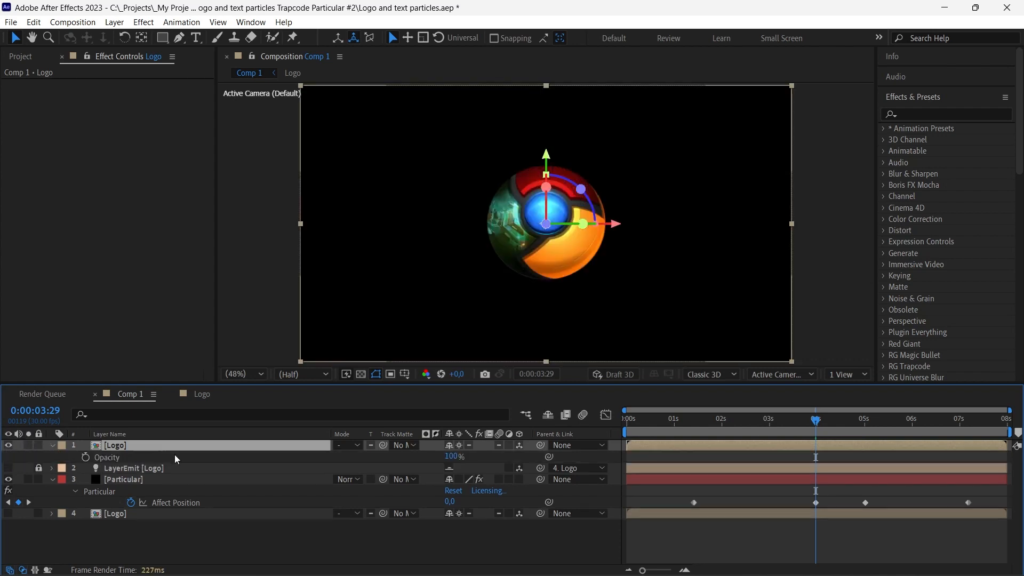
left_click(30, 502)
left_click(85, 458)
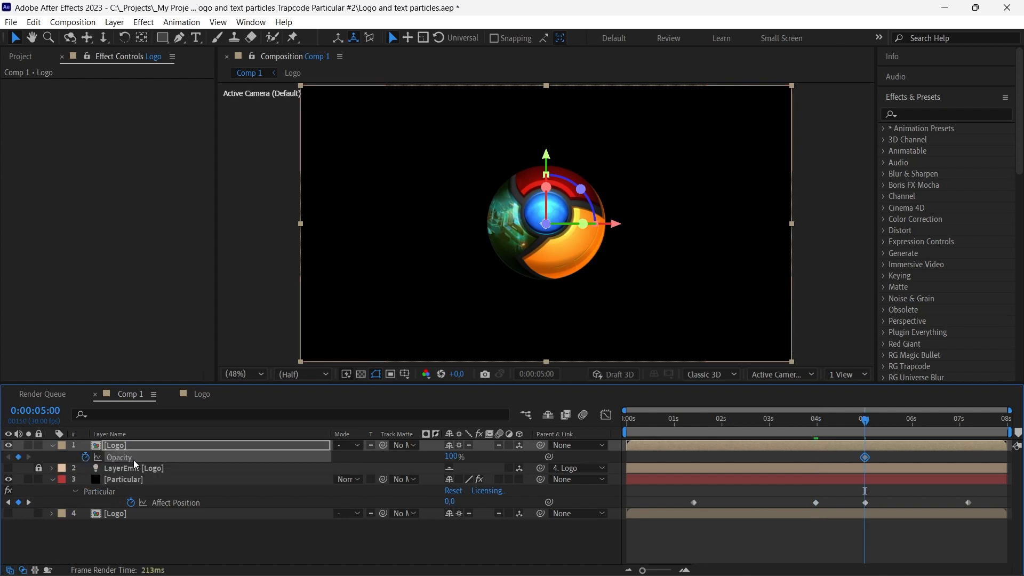
left_click(8, 503)
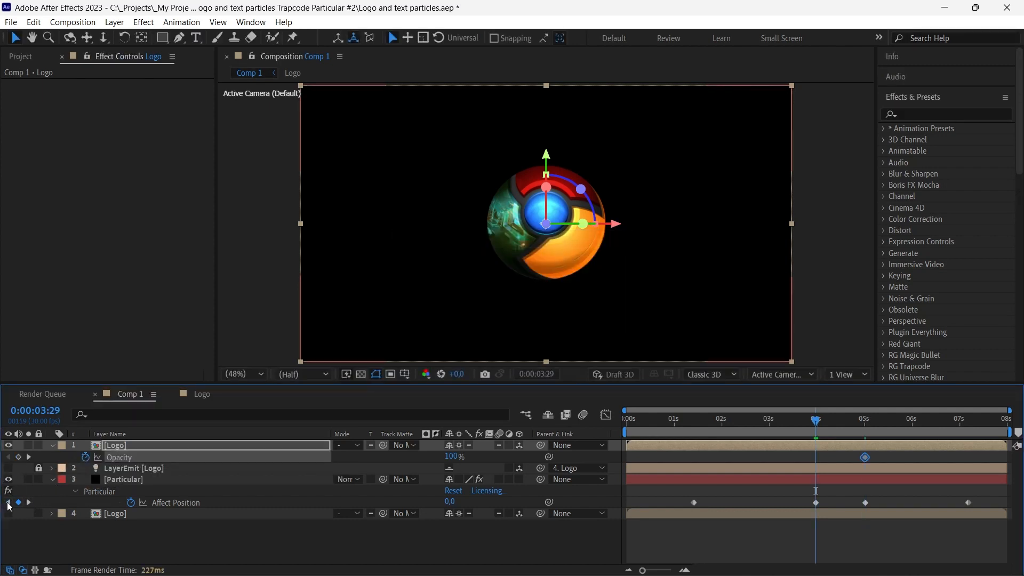
left_click(19, 457)
left_click(771, 424)
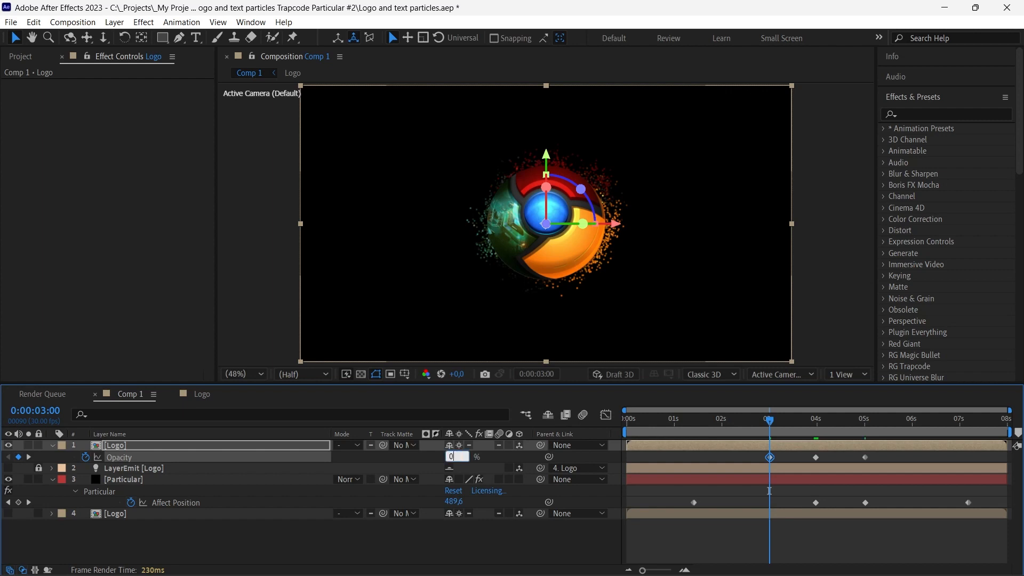
key("Return")
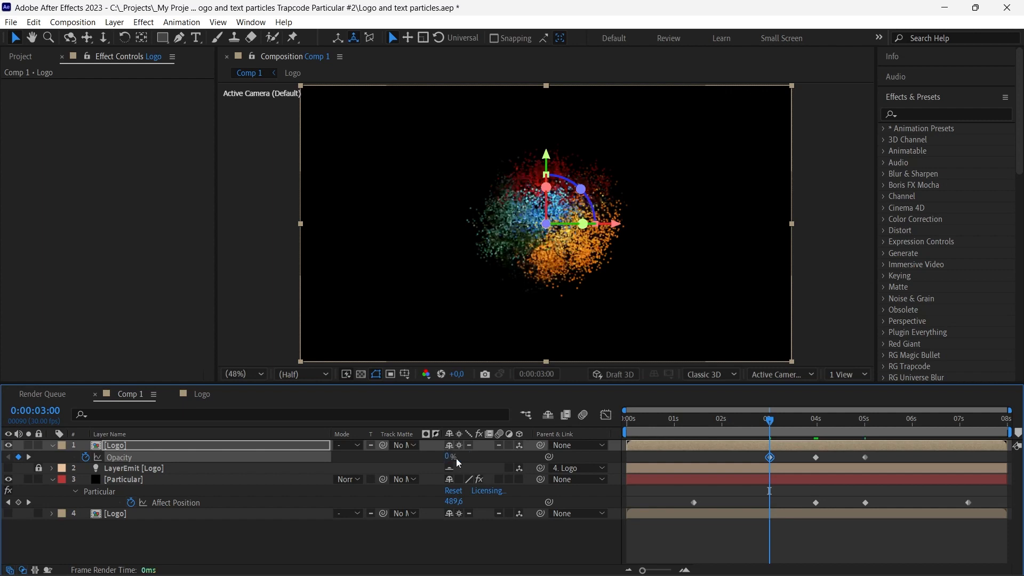
Set the top Logo layer's Opacity keyframe at 0:00:05:00 to 0% and preview the fade.
left_click(29, 457)
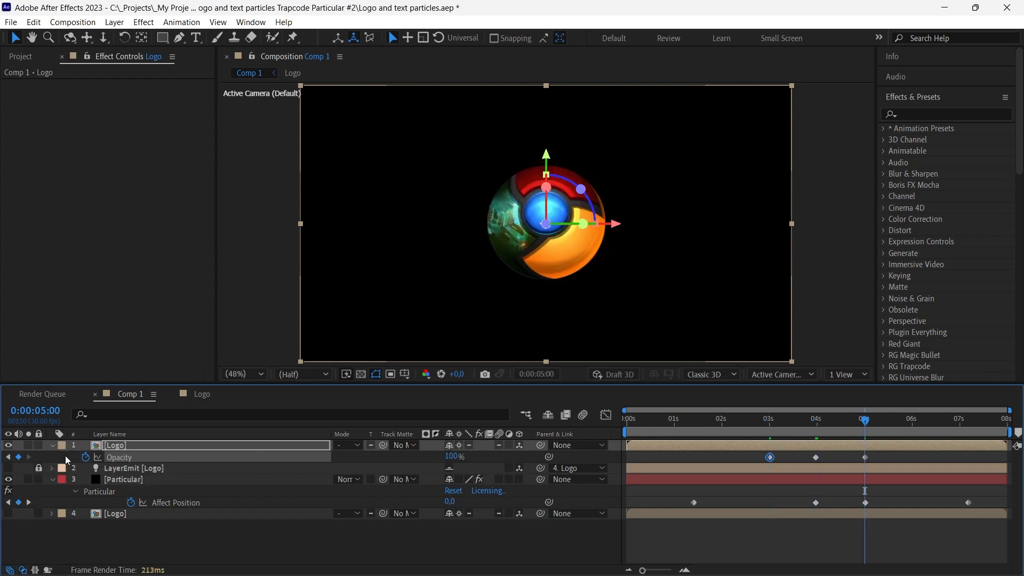
key("Return")
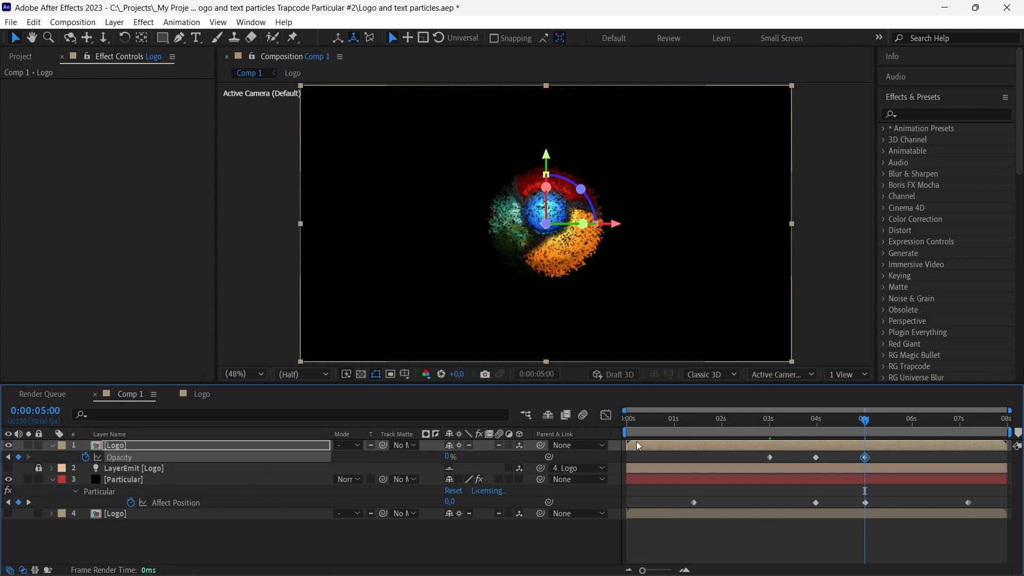
left_click_drag(763, 425, 864, 456)
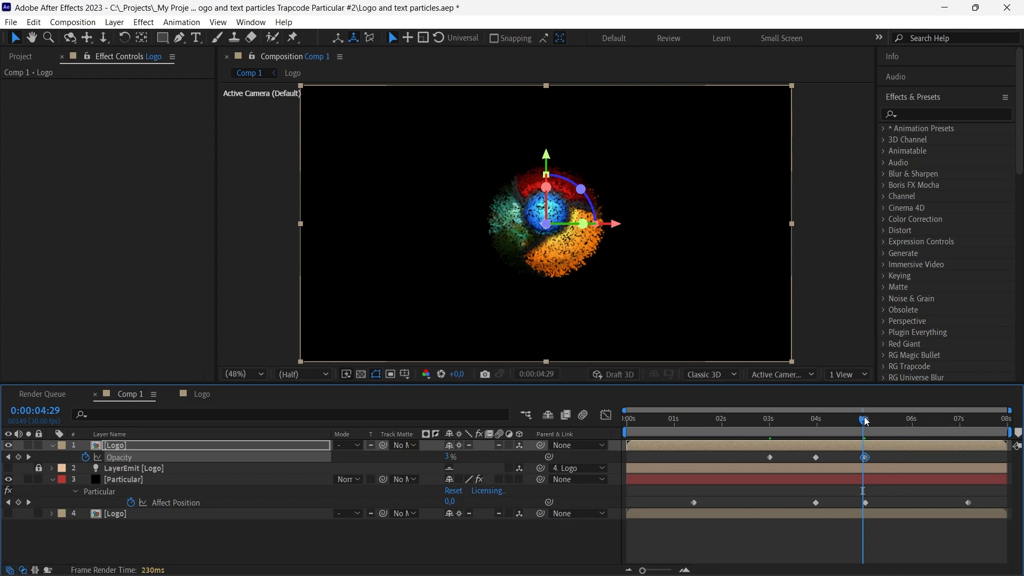
Move the last Opacity keyframe to about 0:00:06:00 and the 100% keyframe to about 0:00:04:15, and play the fade from 0:00:03:00.
left_click(866, 421)
left_click_drag(865, 458, 912, 458)
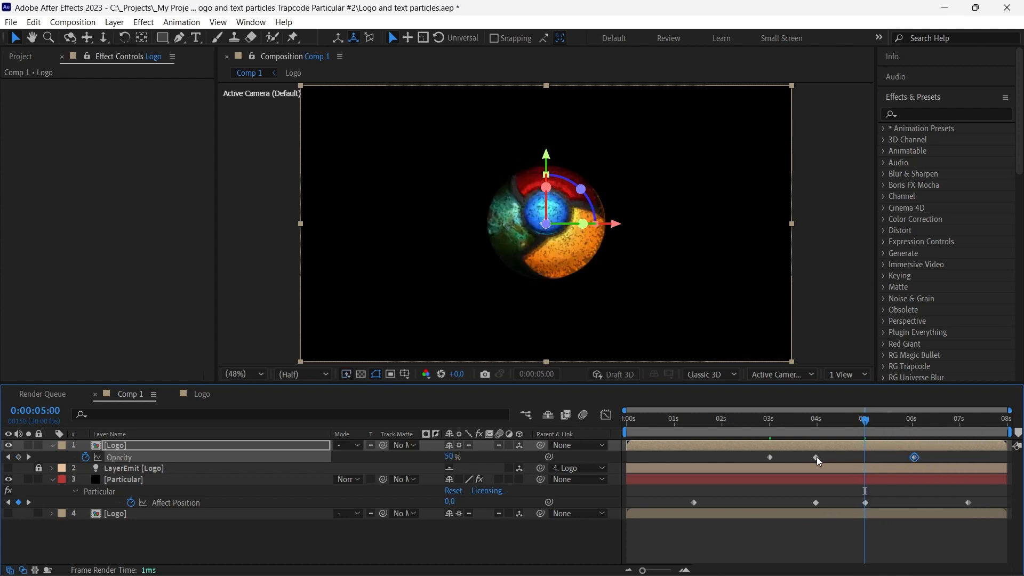
left_click_drag(817, 458, 841, 458)
left_click_drag(865, 423, 770, 419)
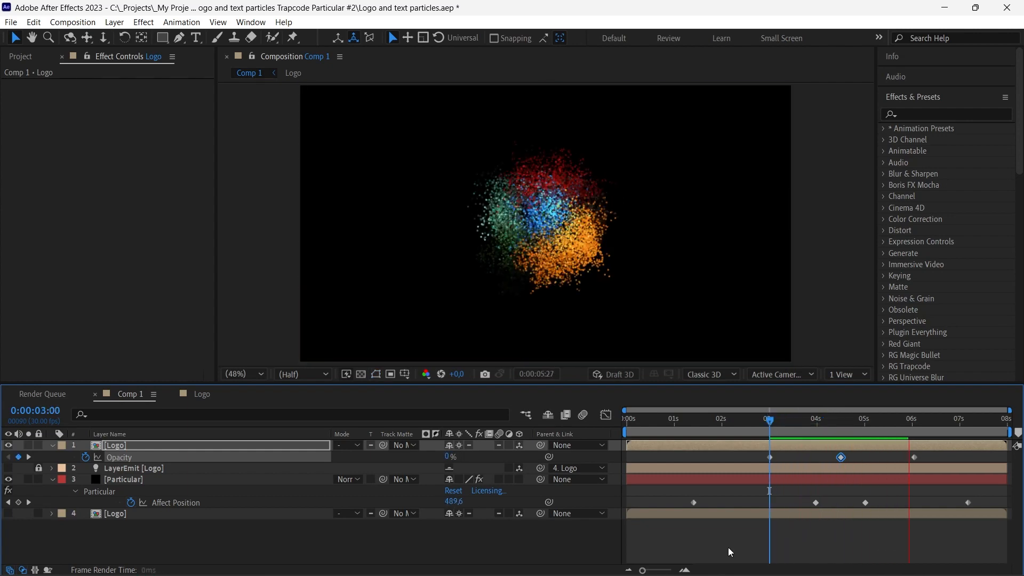
key("space")
Move the 100% Opacity keyframe to 0:00:03:29, paste a copy of it at 0:00:05:00, and preview up to 0:00:06:02.
left_click(816, 421)
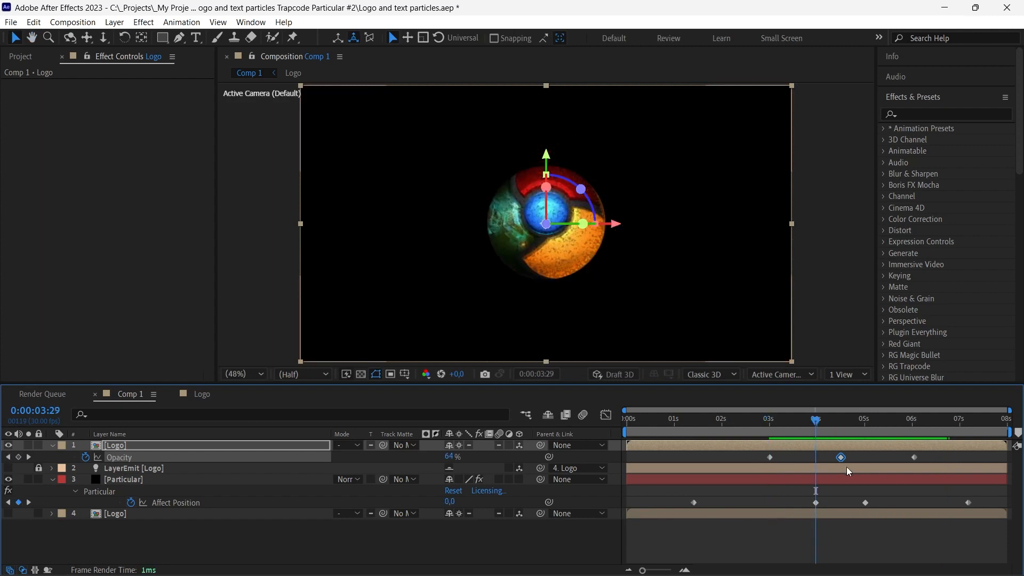
left_click_drag(841, 462, 815, 462)
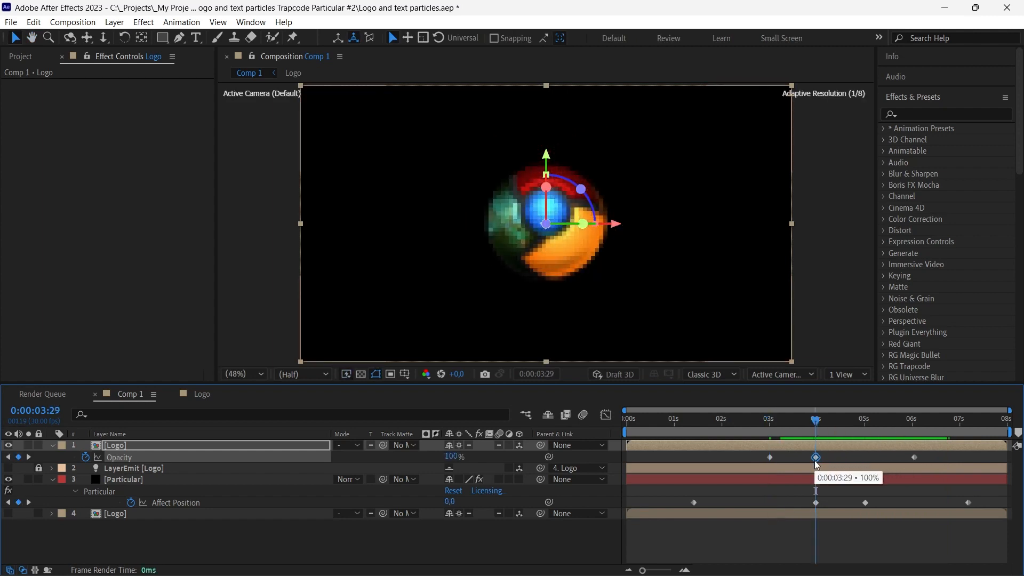
key("ctrl+c")
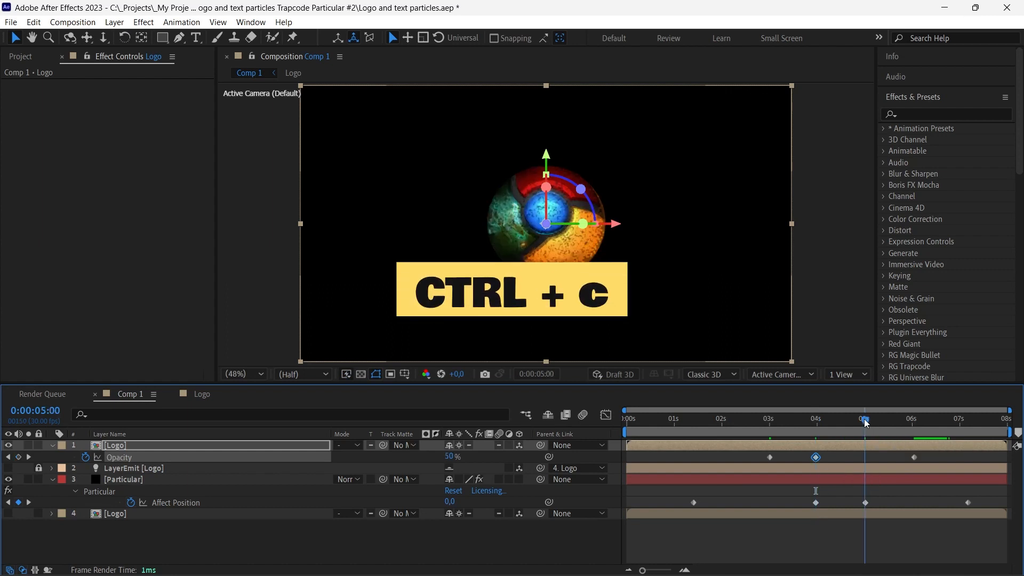
left_click(865, 423)
key("ctrl+v")
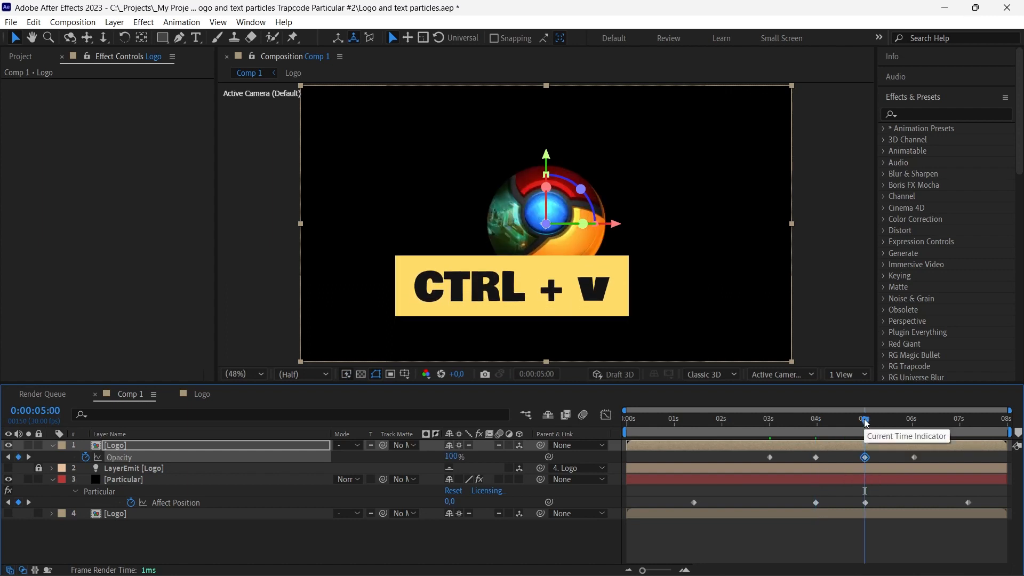
left_click_drag(866, 423, 916, 432)
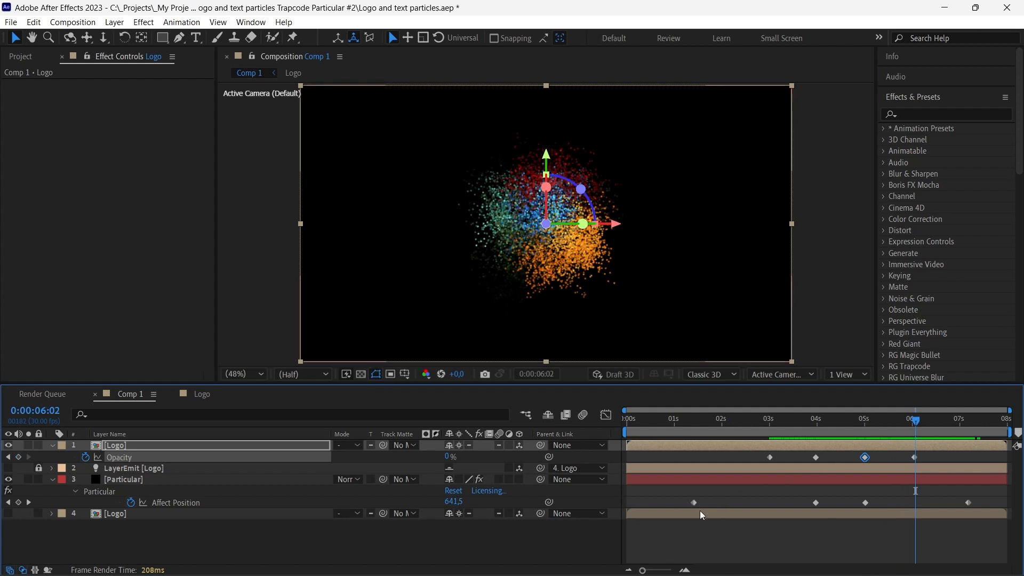
Keyframe the Particular layer's Opacity at 100% at 0:00:03:00 and 0:00:06:01, aligned with the outer Logo Opacity keyframes.
left_click(162, 479)
key("t")
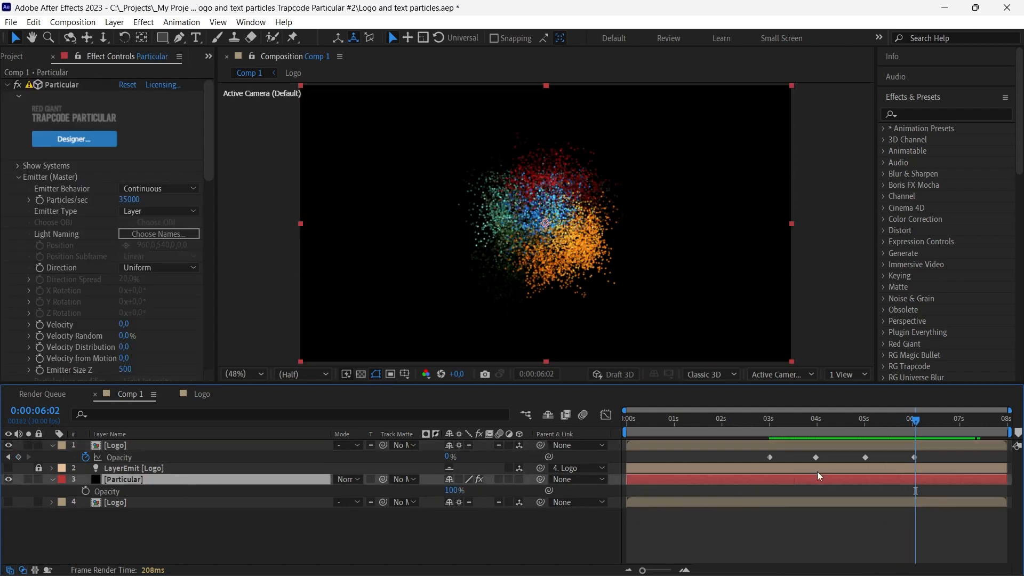
left_click(816, 423)
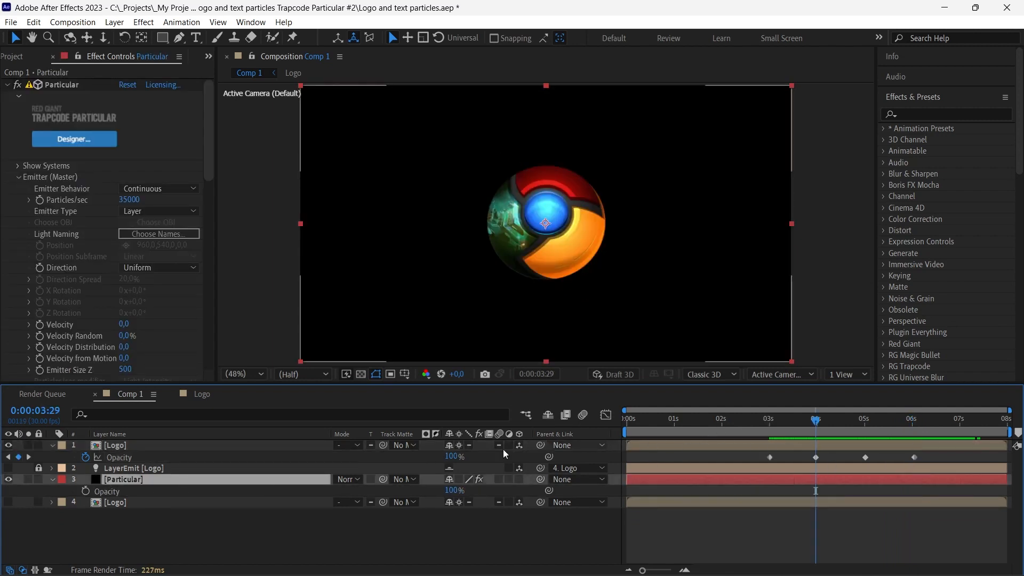
left_click(8, 457)
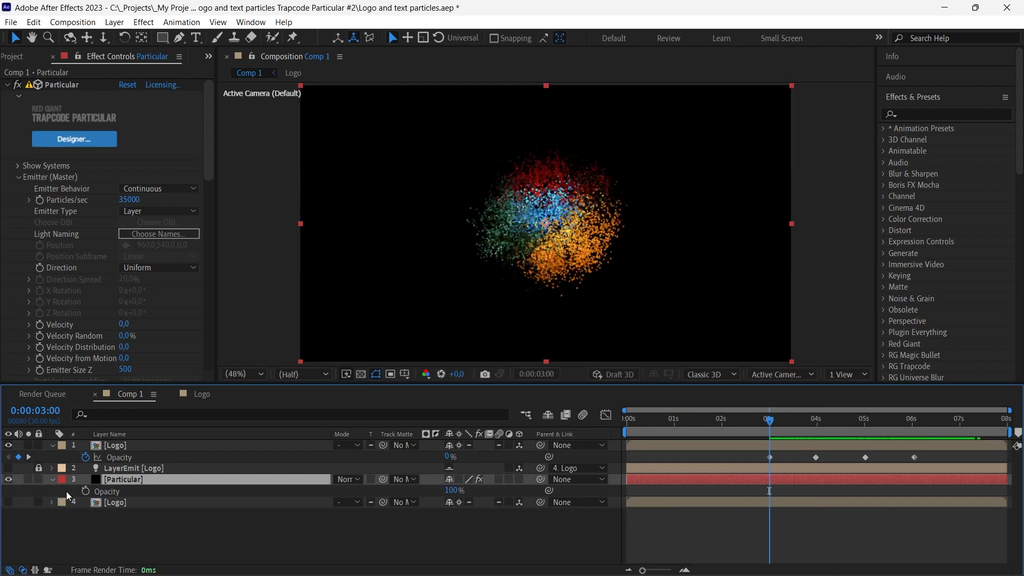
left_click(85, 490)
left_click(905, 423)
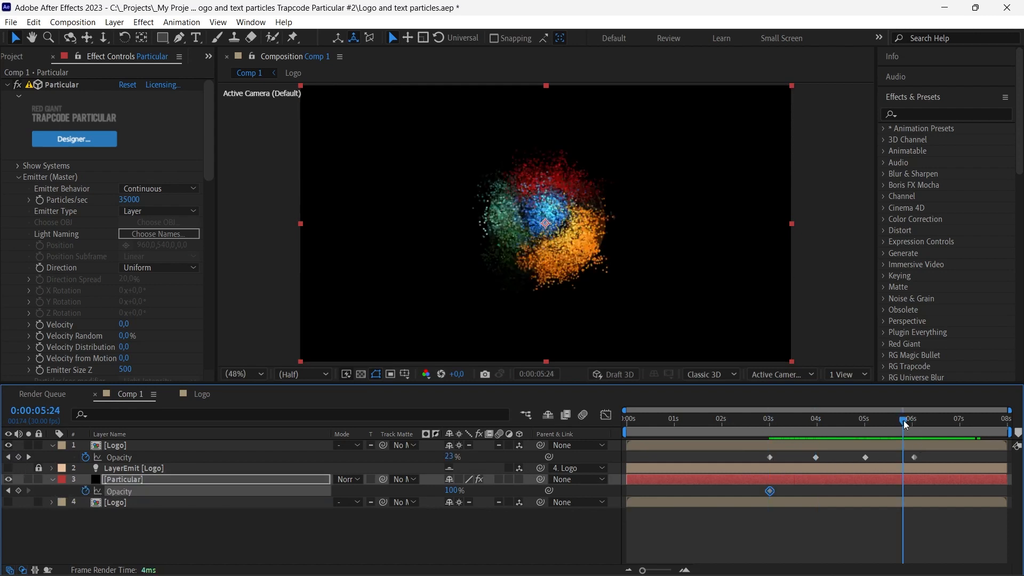
left_click(29, 457)
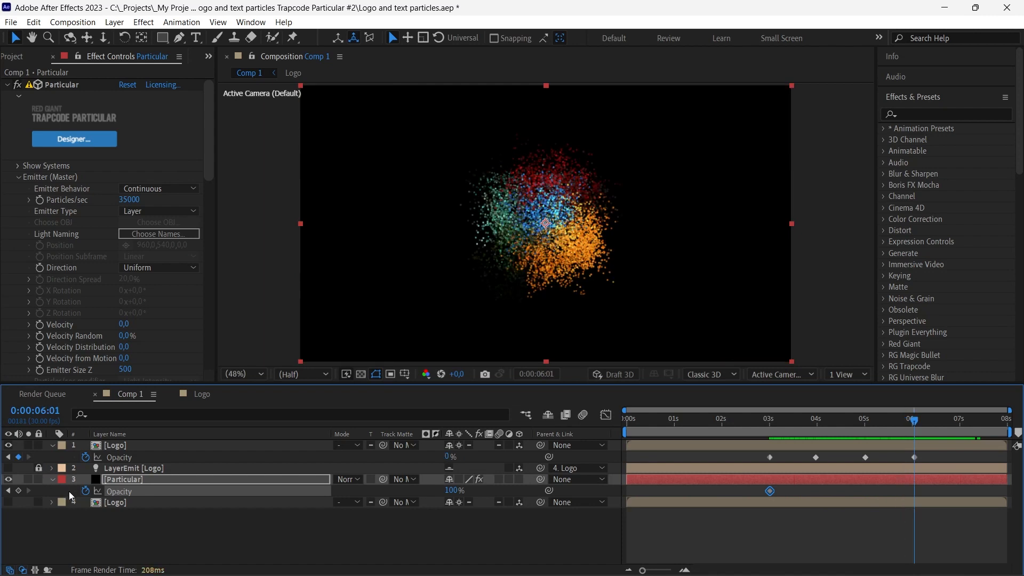
Keyframe the Particular layer's Opacity at 0% at 0:00:05:00 and 0:00:03:29, and preview the crossfade.
left_click(8, 457)
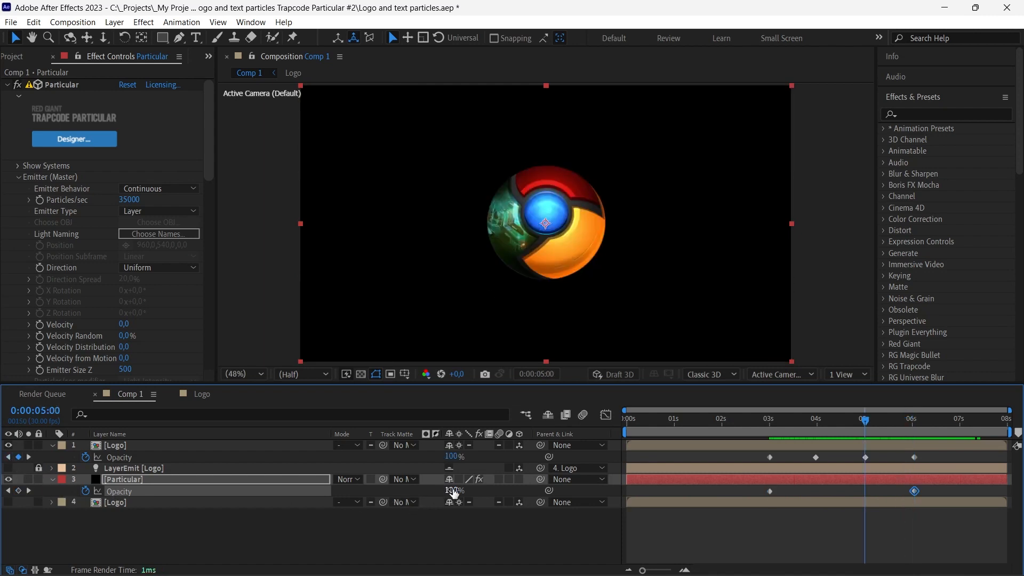
type("0")
key("Return")
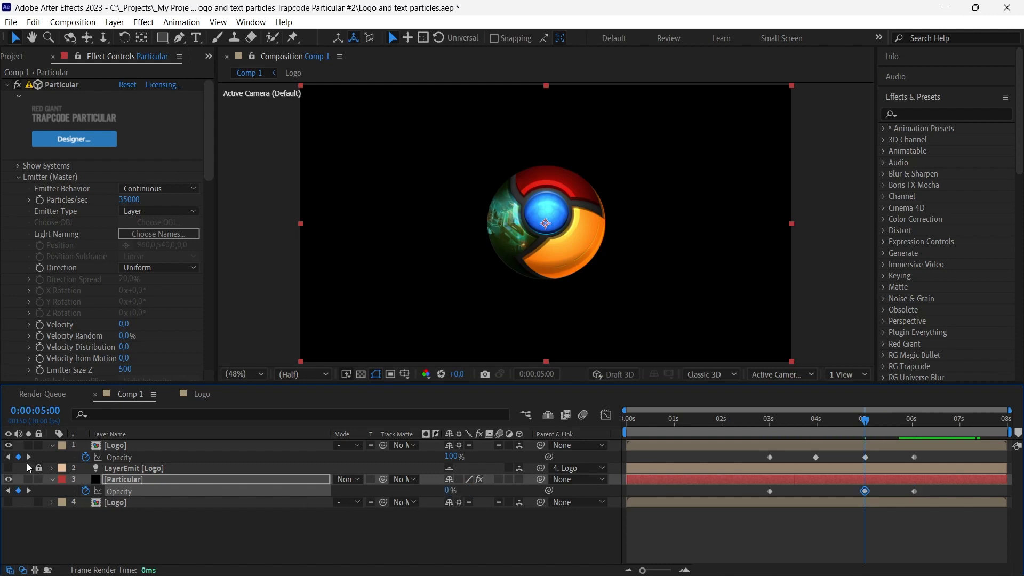
left_click(7, 457)
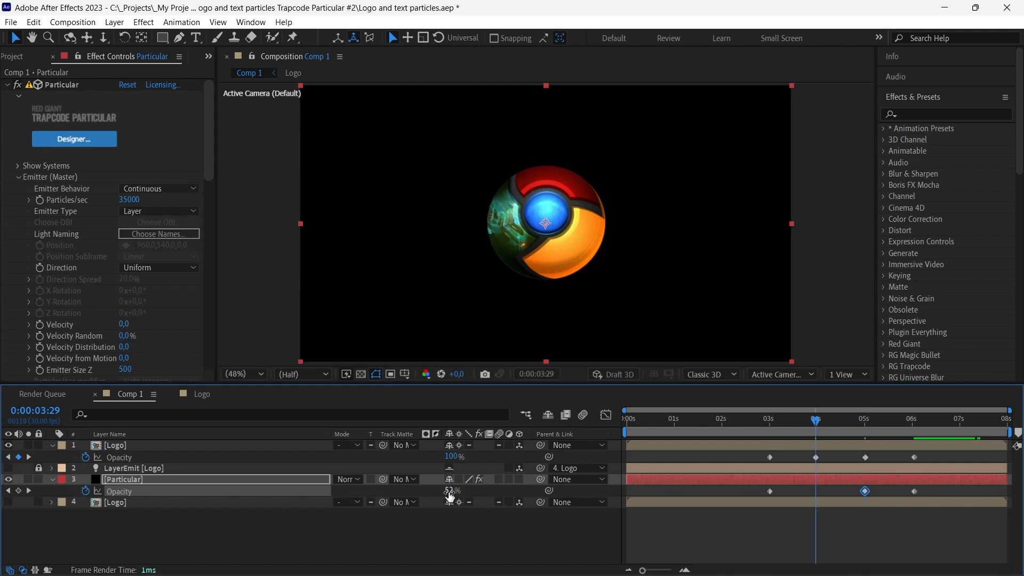
type("0")
key("Return")
left_click(757, 421)
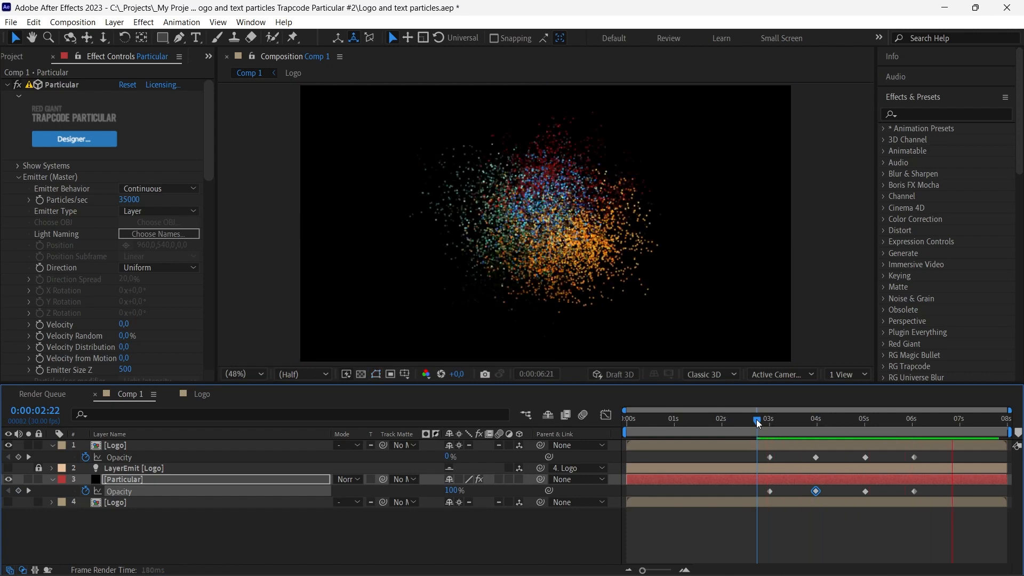
left_click_drag(758, 424, 718, 421)
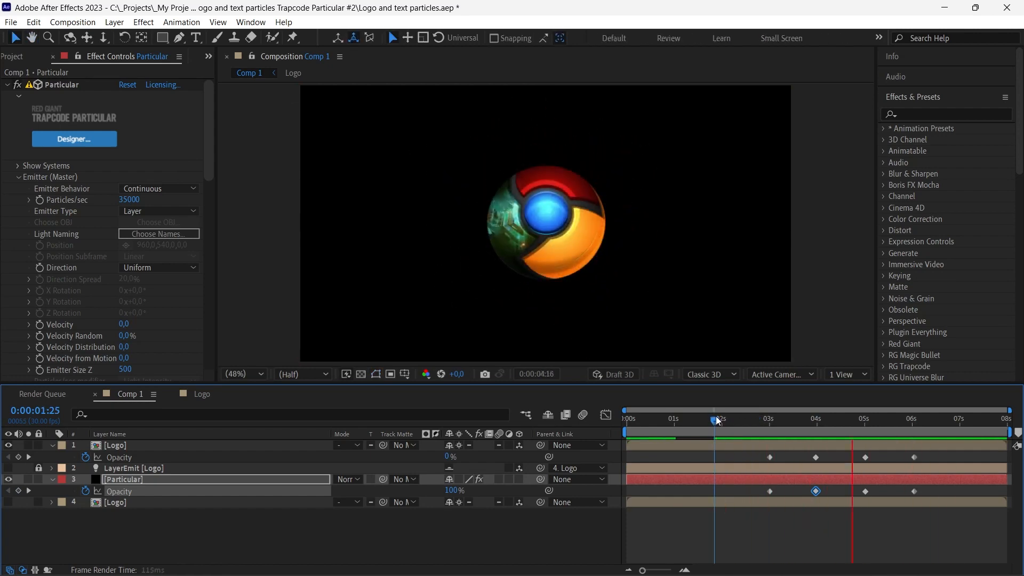
key("space")
Apply Easy Ease to all four Affect Position keyframes of the Particular layer.
key("u")
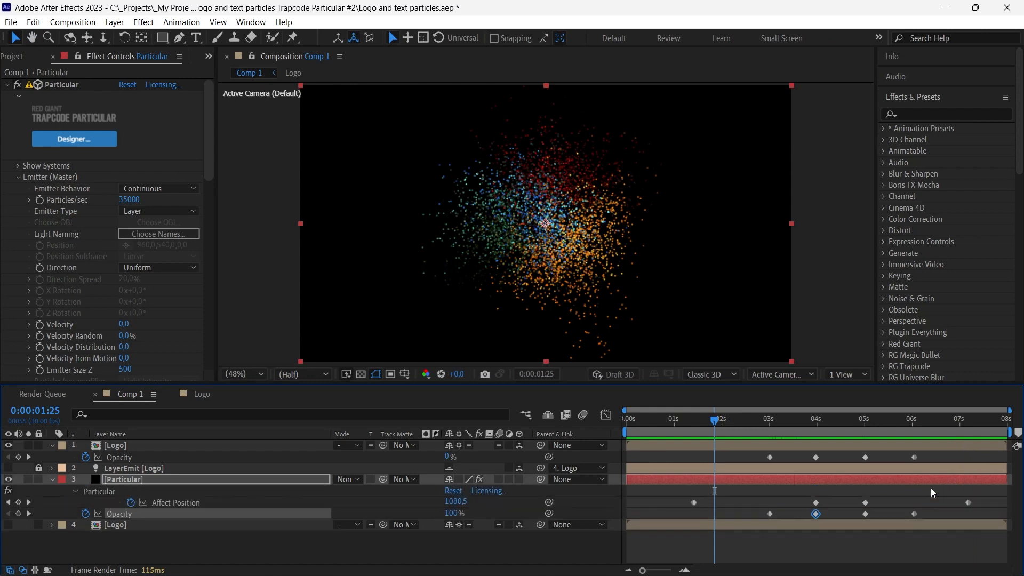
left_click_drag(984, 504, 669, 494)
left_click_drag(627, 421, 872, 446)
key("space")
key("F9")
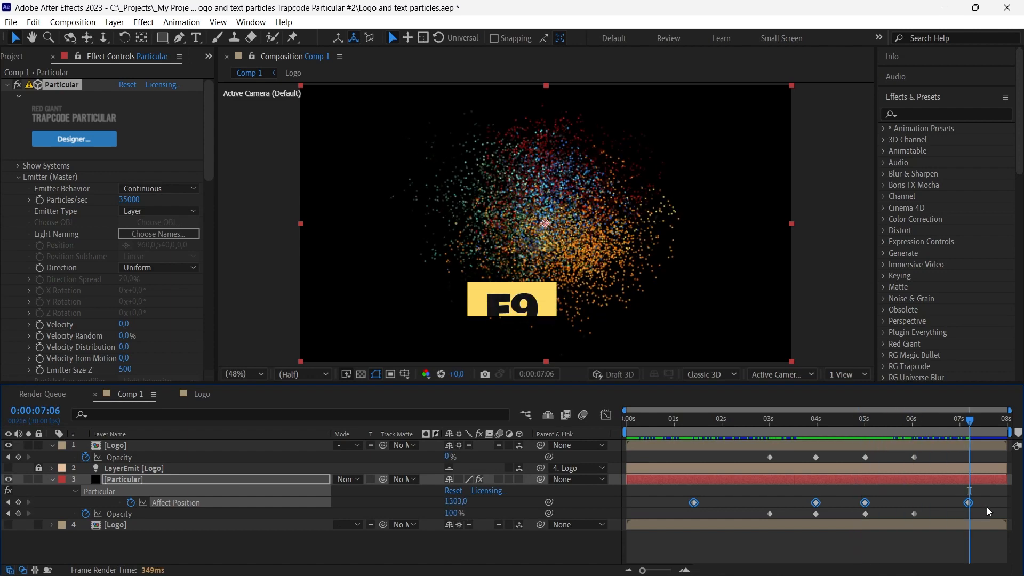
Reshape the Affect Position speed curve to peak near 0:00:03:00 in the first segment and 0:00:05:20 in the last, and preview from 0:00:01:29.
left_click_drag(946, 419, 720, 428)
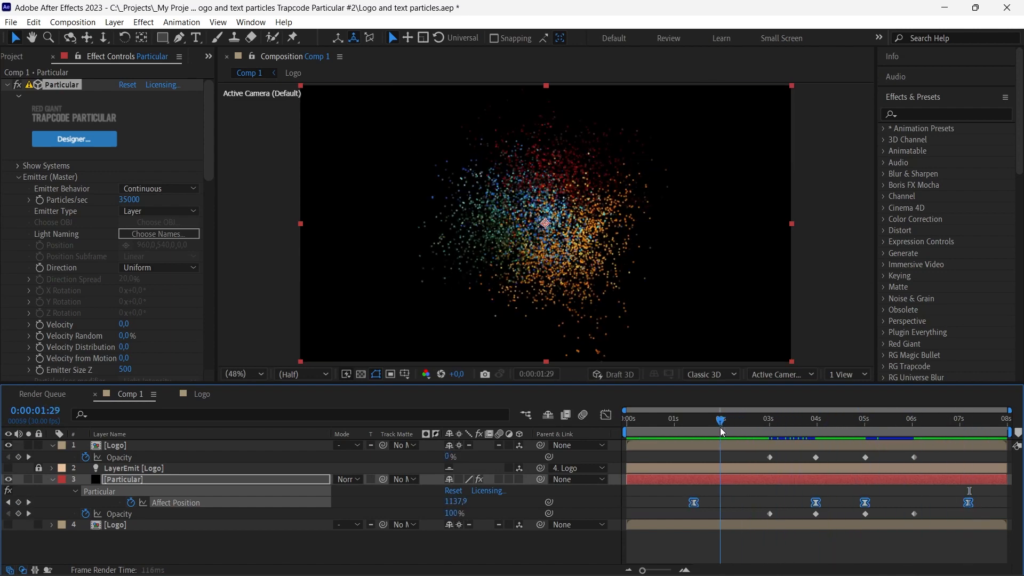
left_click(606, 416)
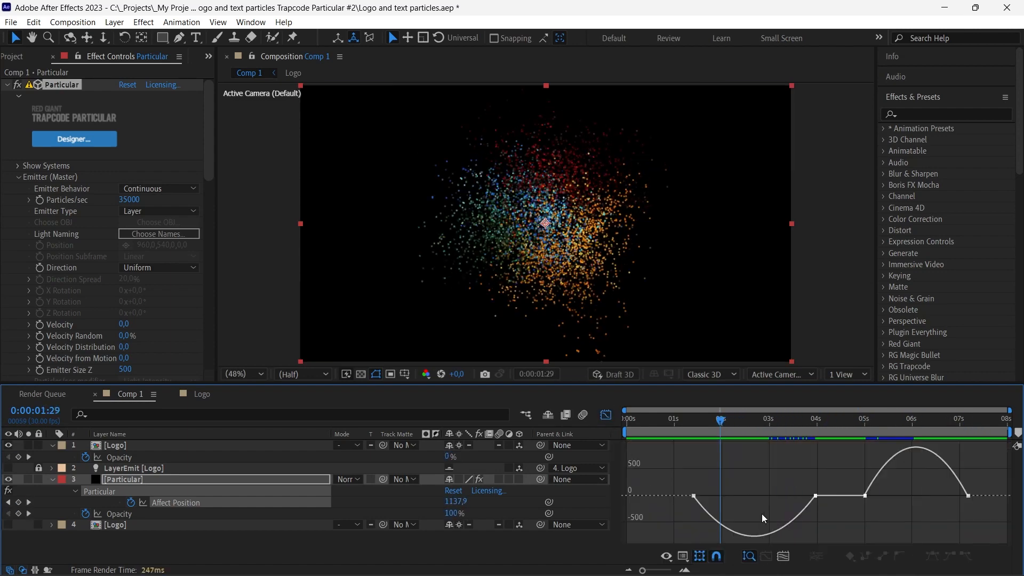
left_click(605, 418)
left_click_drag(670, 497, 976, 504)
left_click(606, 415)
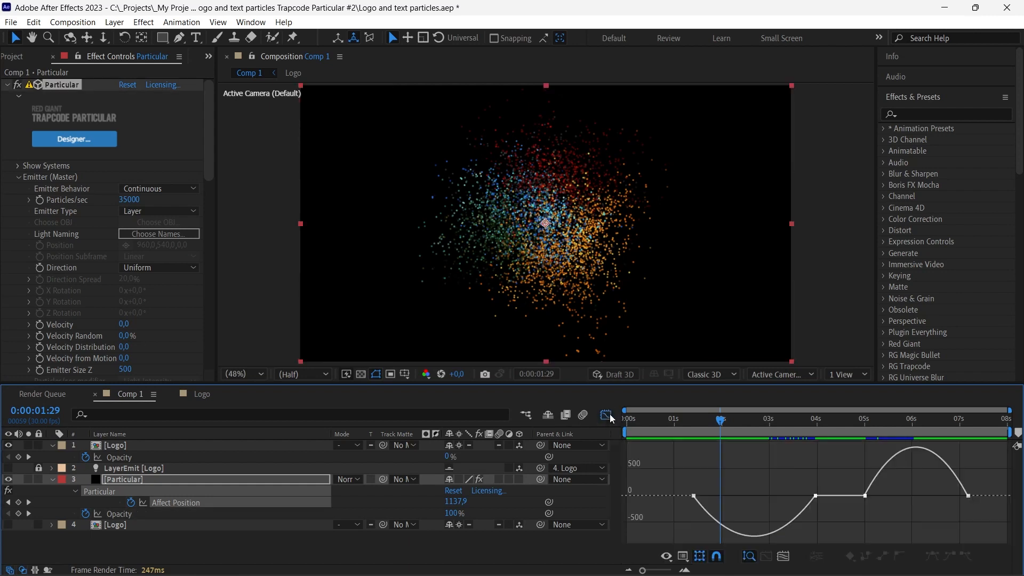
left_click(817, 496)
left_click_drag(713, 497, 721, 517)
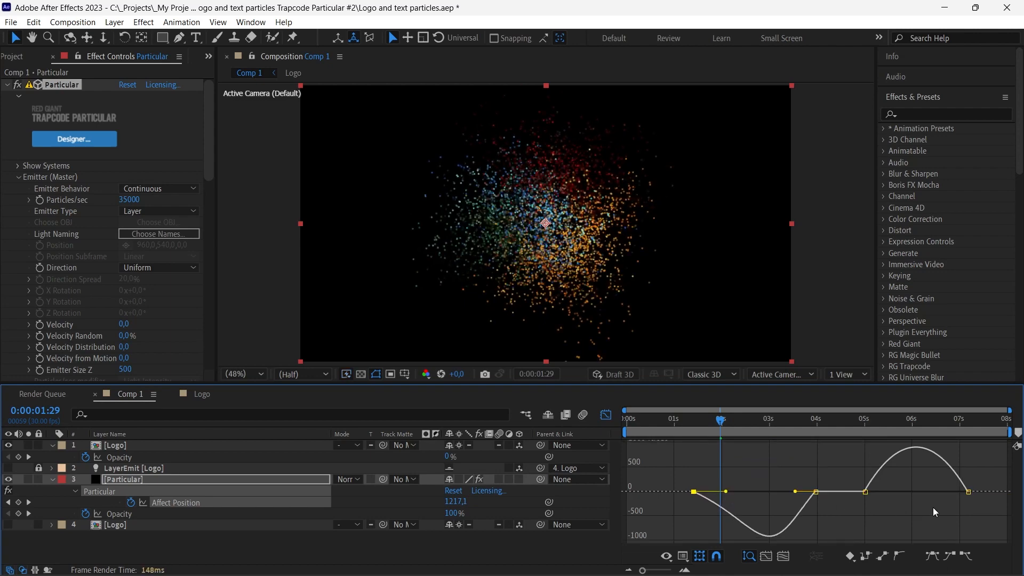
left_click(968, 492)
left_click_drag(951, 492, 936, 491)
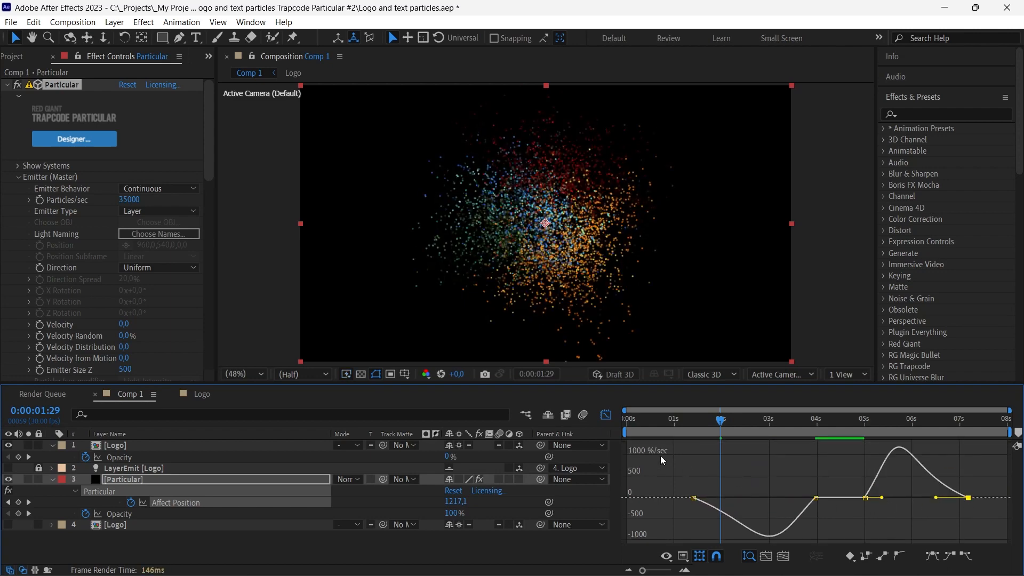
left_click(606, 416)
key("space")
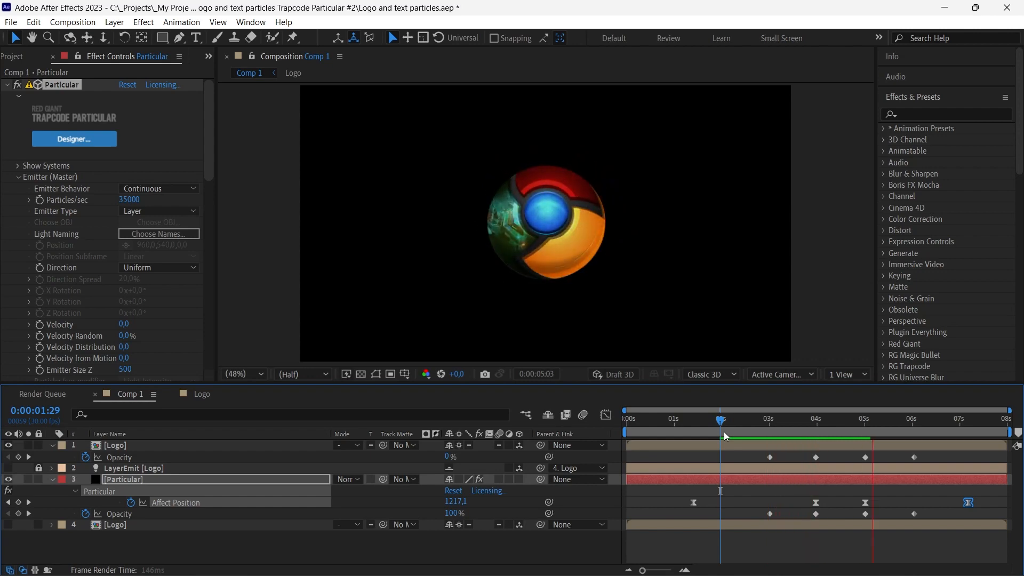
left_click(673, 504)
key("space")
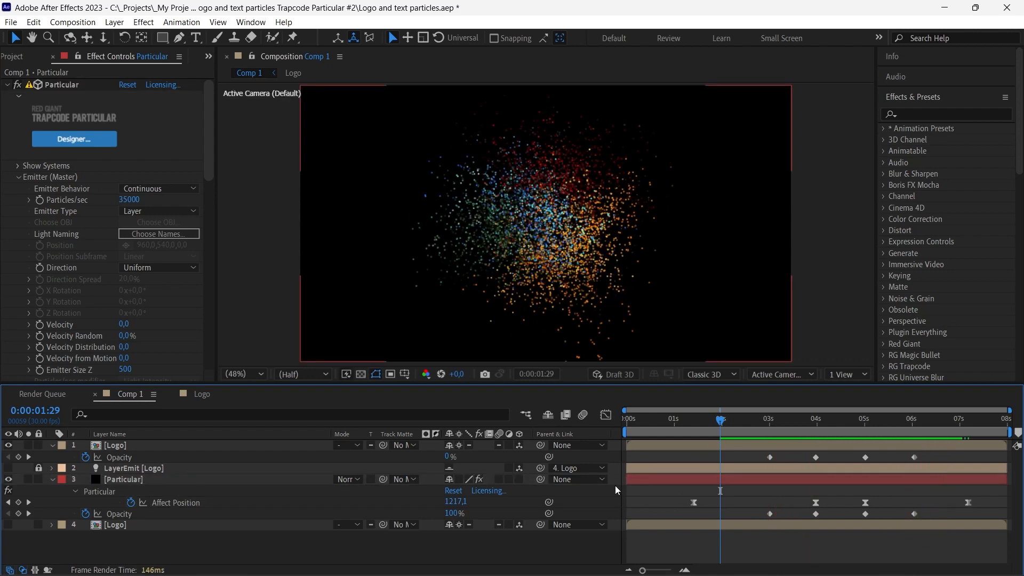
Set the Turbulence Field's Evolution Speed to 30 in Particular and preview the whole animation from the start.
left_click_drag(209, 181, 215, 339)
left_click_drag(132, 290, 121, 289)
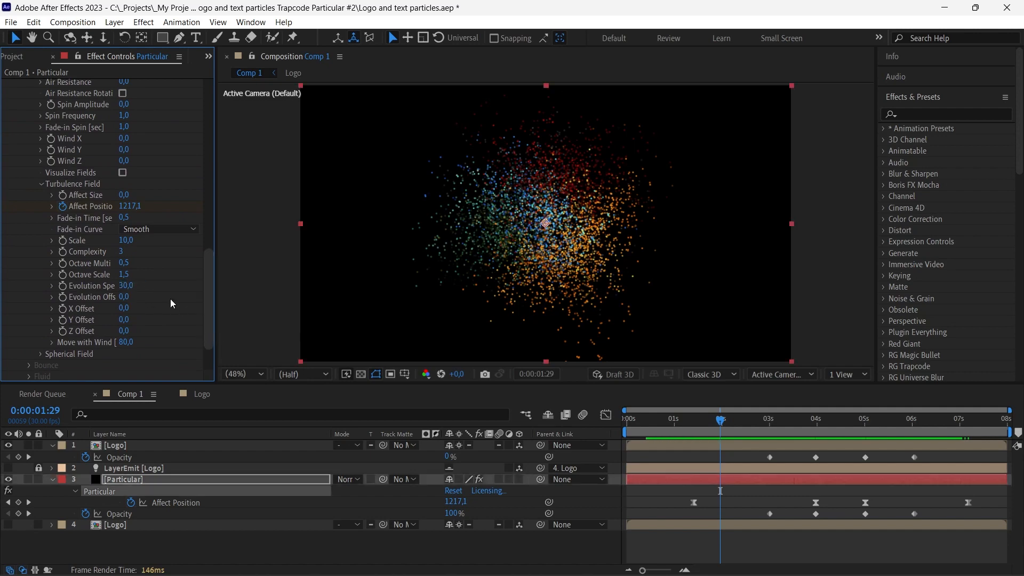
left_click_drag(647, 421, 617, 421)
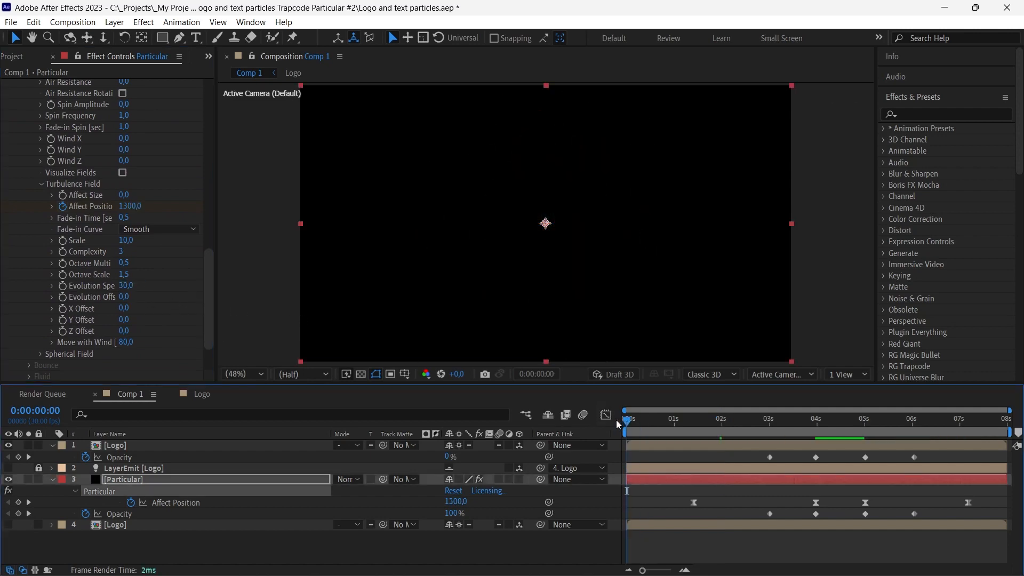
key("space")
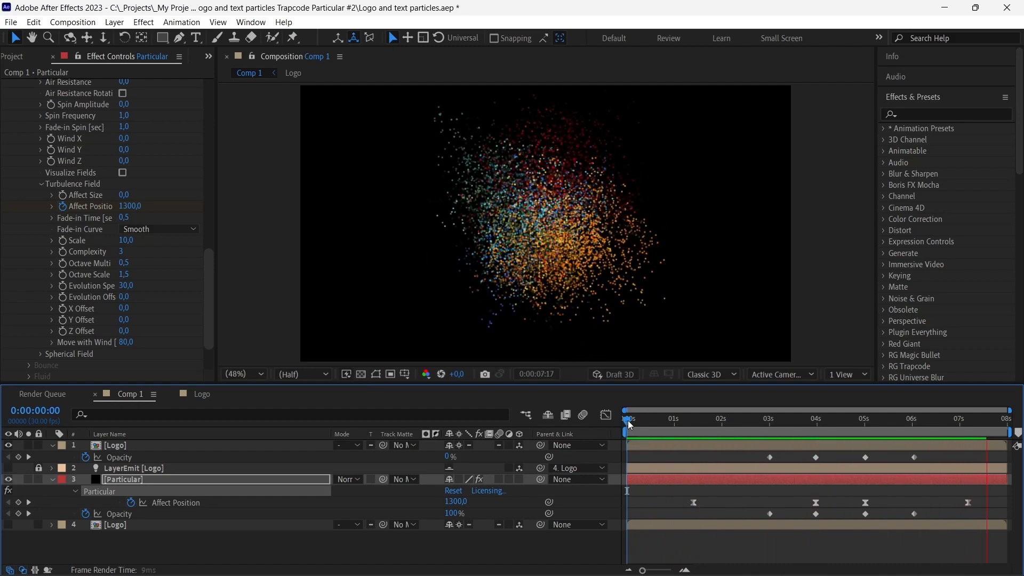
key("space")
Move the top Logo layer's second 100% Opacity keyframe to about 0:00:05:06, extend it to about 0:00:05:13, and preview the fade-out.
left_click(874, 421)
left_click_drag(865, 457, 873, 457)
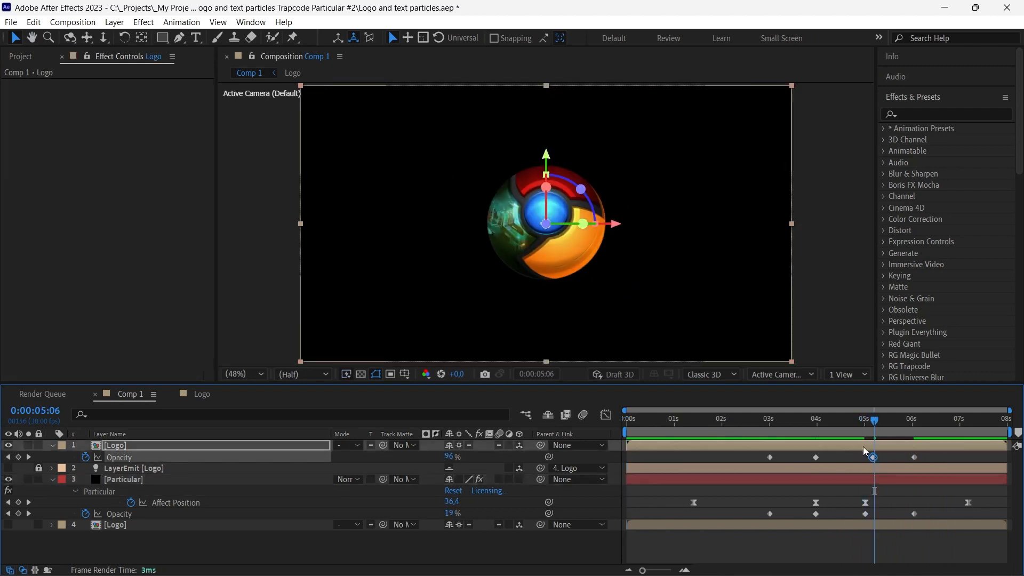
left_click(843, 420)
key("space")
left_click_drag(886, 421, 885, 455)
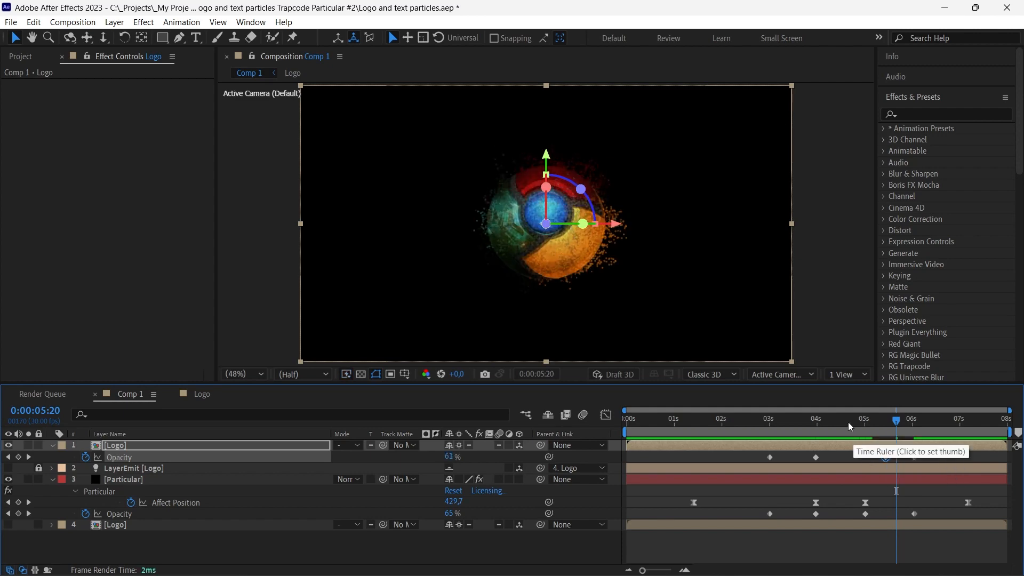
left_click(846, 421)
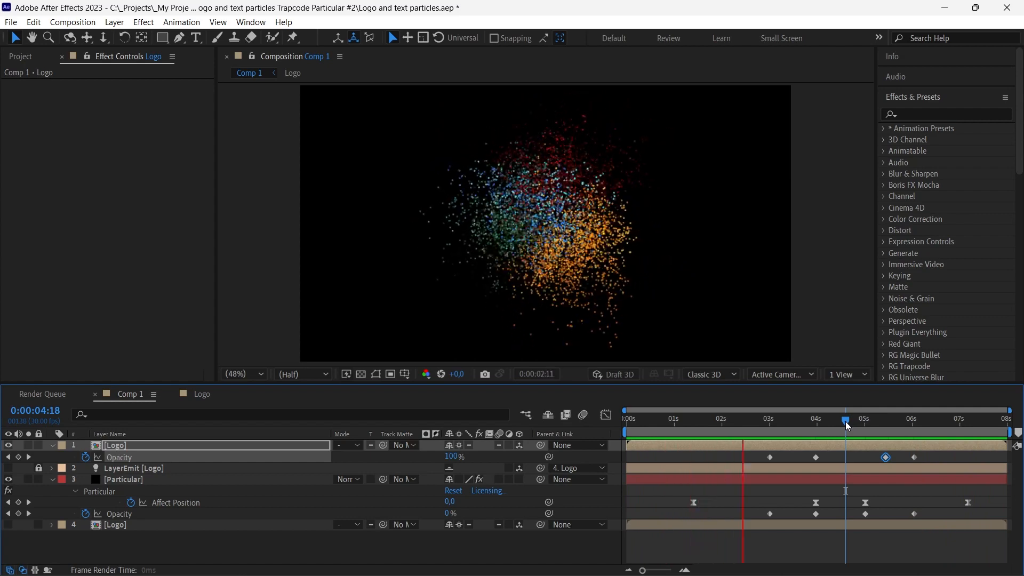
key("space")
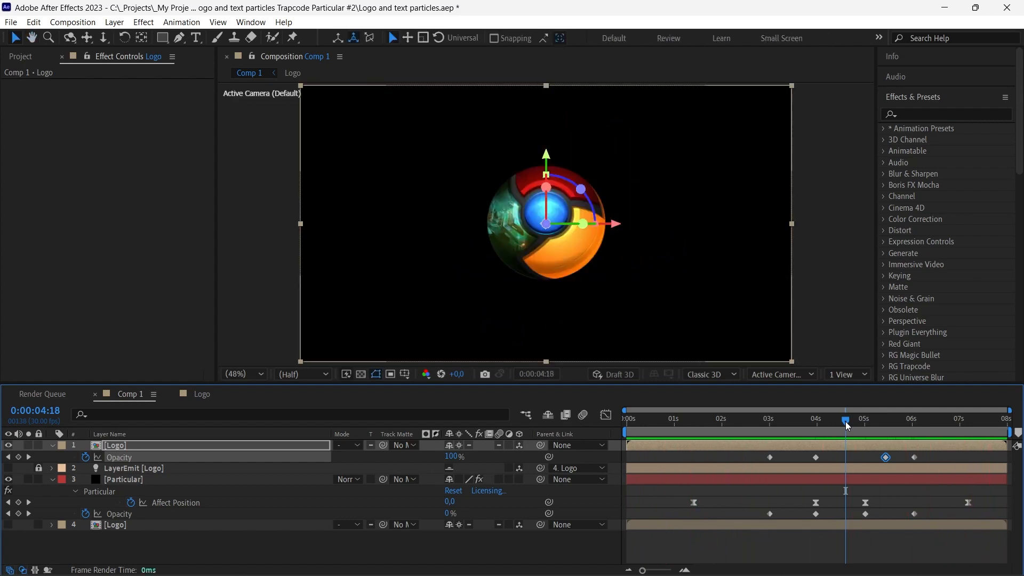
Move the top Logo layer's last Opacity keyframe to about 0:00:05:19, check the fade, and return to 0:00:01:17.
left_click_drag(914, 456, 897, 456)
left_click_drag(896, 421, 882, 423)
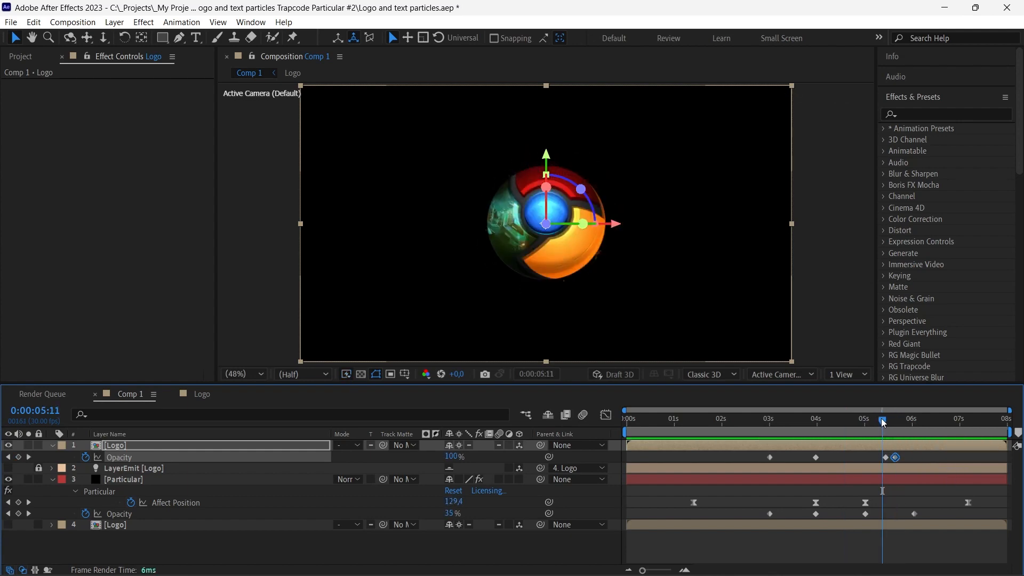
left_click(702, 421)
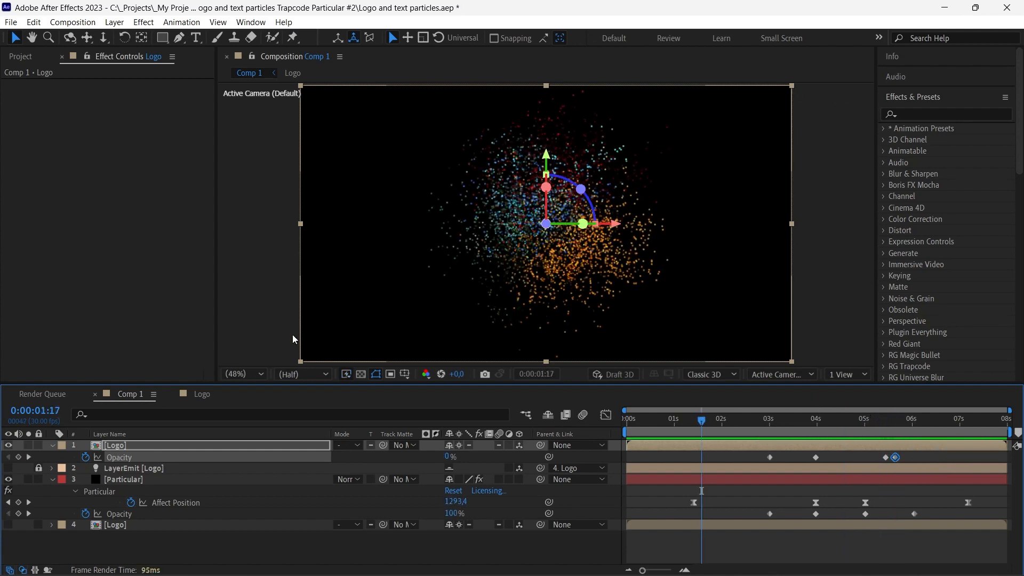
Collapse the keyframed properties of the top Logo layer and the Particular layer in the timeline.
left_click(189, 479)
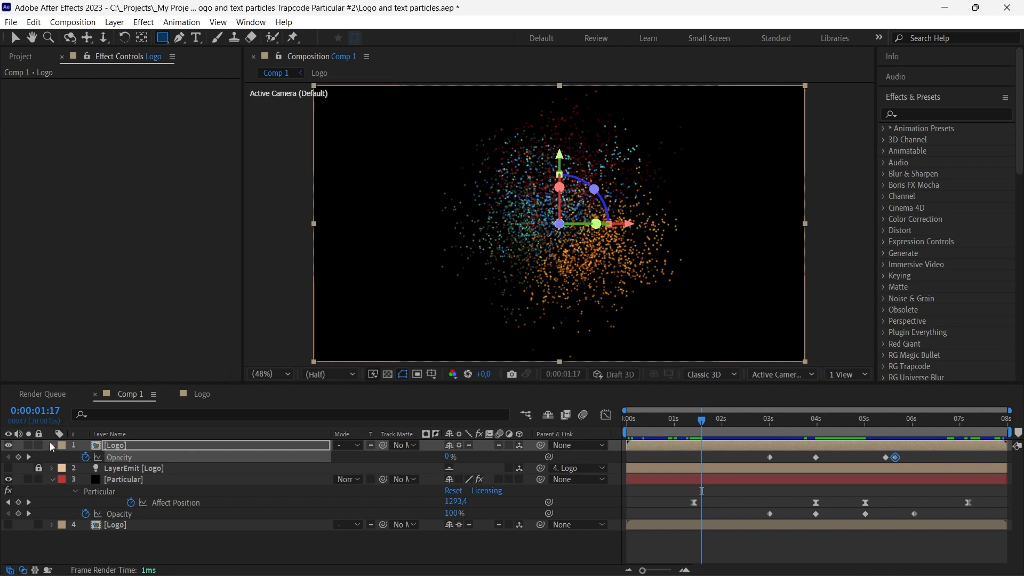
left_click(52, 446)
left_click(52, 467)
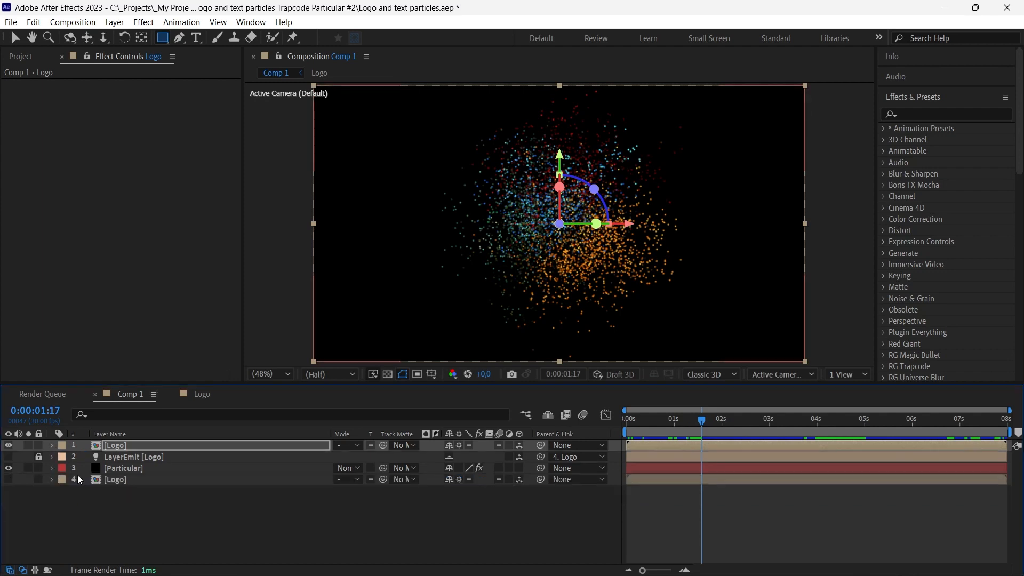
Create a black 1920 x 1080 px solid named BG and place it beneath all other layers.
left_click(188, 527)
right_click(189, 527)
mouse_move(235, 370)
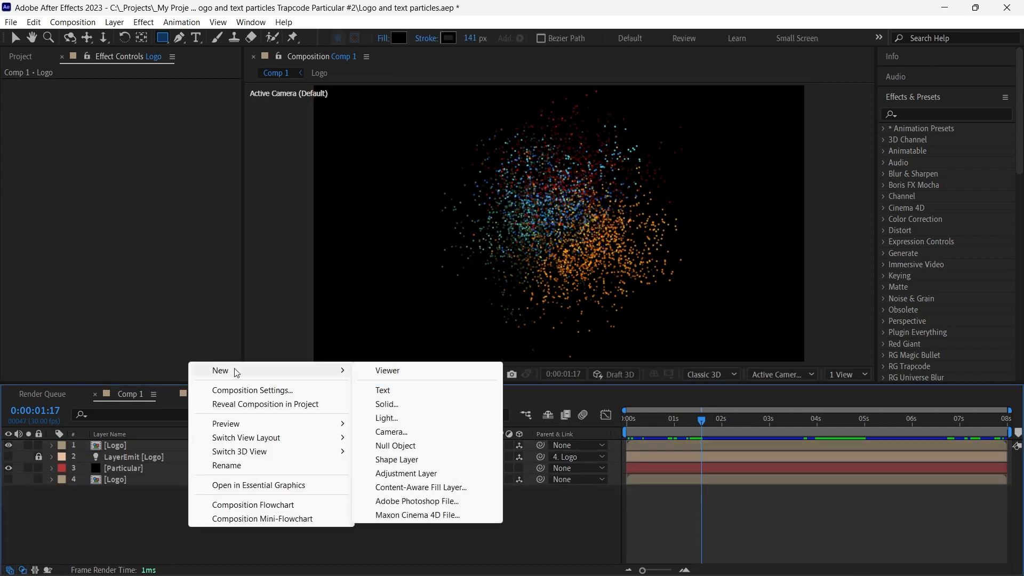
left_click(390, 403)
type("BG")
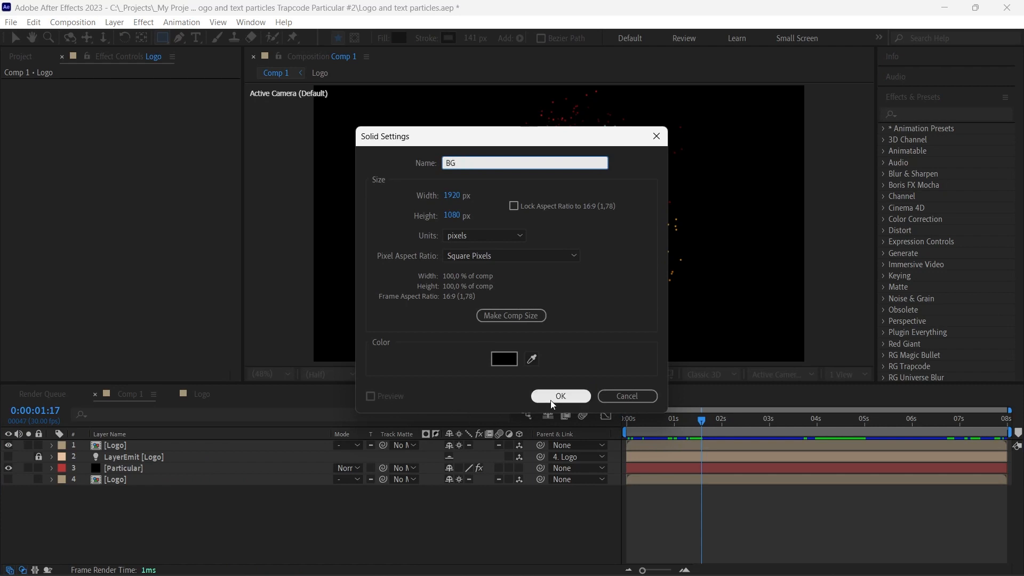
left_click(552, 401)
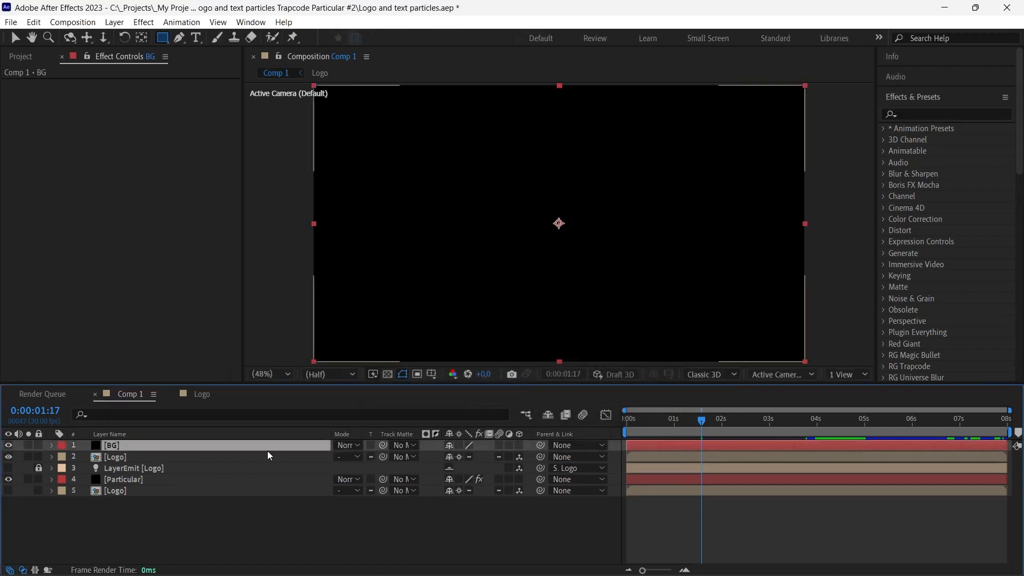
left_click_drag(267, 450, 263, 493)
Find the 4-Color Gradient effect with the quick effect search and apply it to the BG layer.
key("ctrl+space")
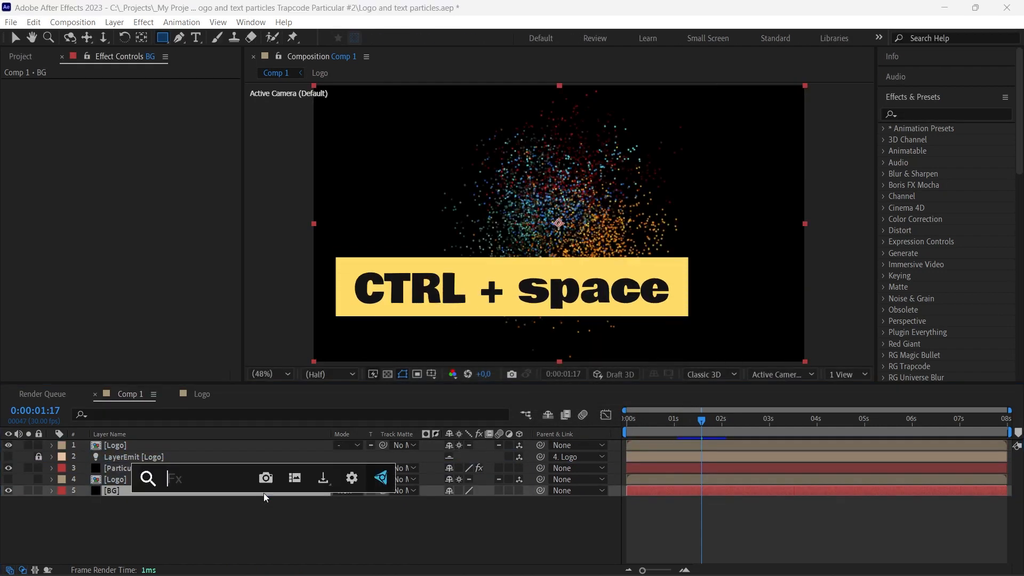
type("4")
left_click(261, 474)
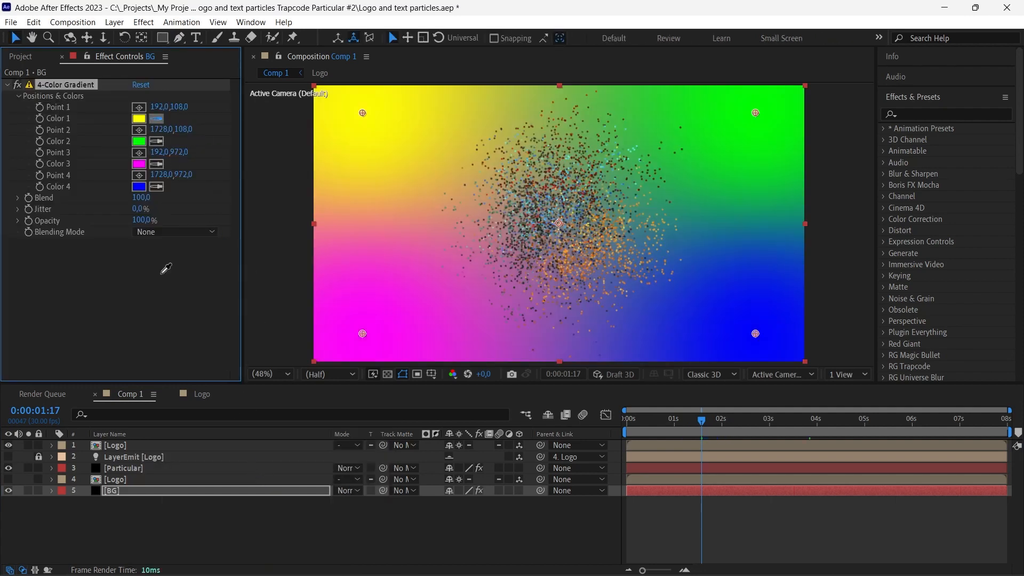
At 0:00:04:05, sample the gradient's four colors from the logo: dark green, dark red, green and orange for Colors 1 to 4.
left_click_drag(809, 422, 826, 422)
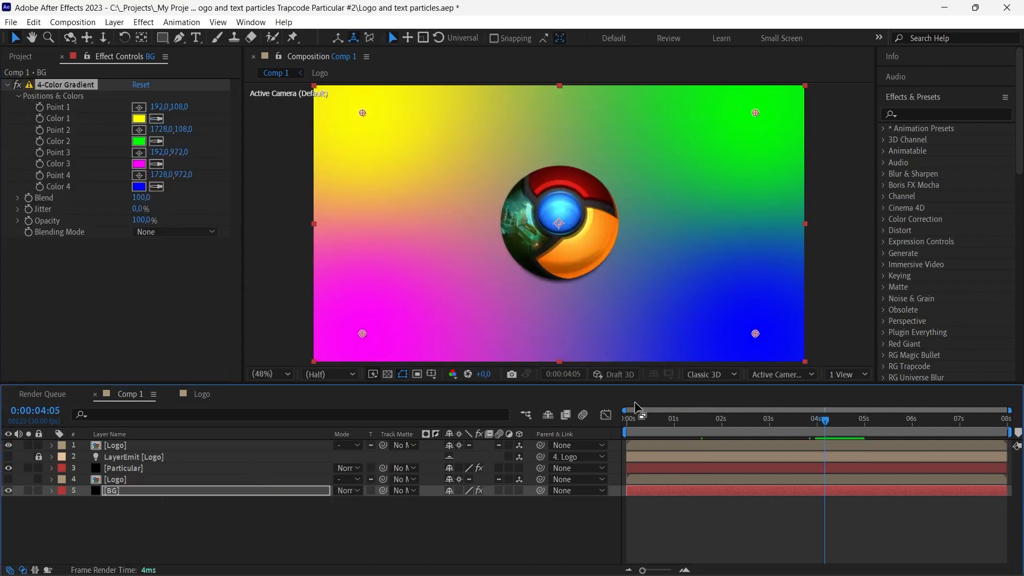
left_click(157, 119)
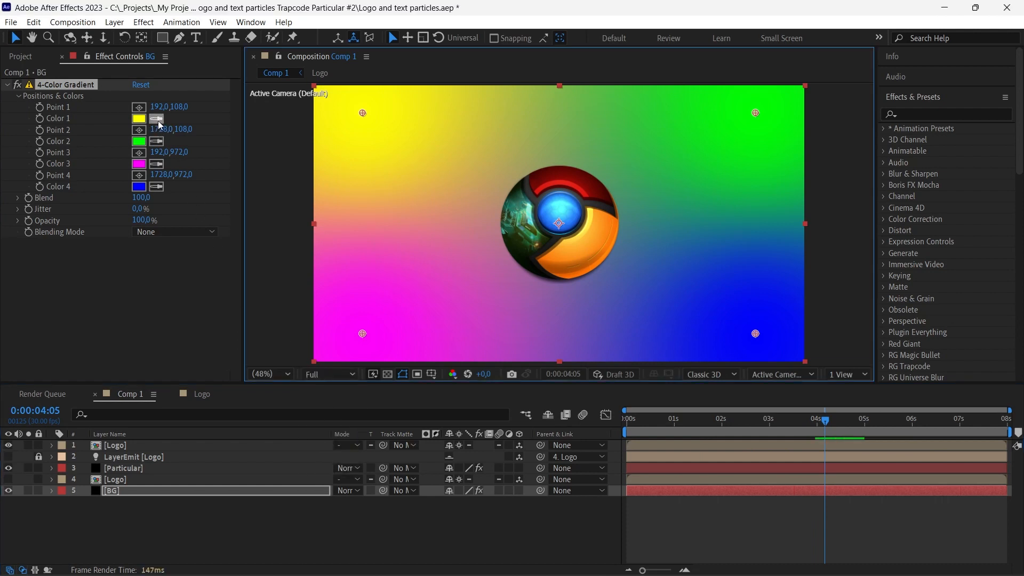
left_click(516, 191)
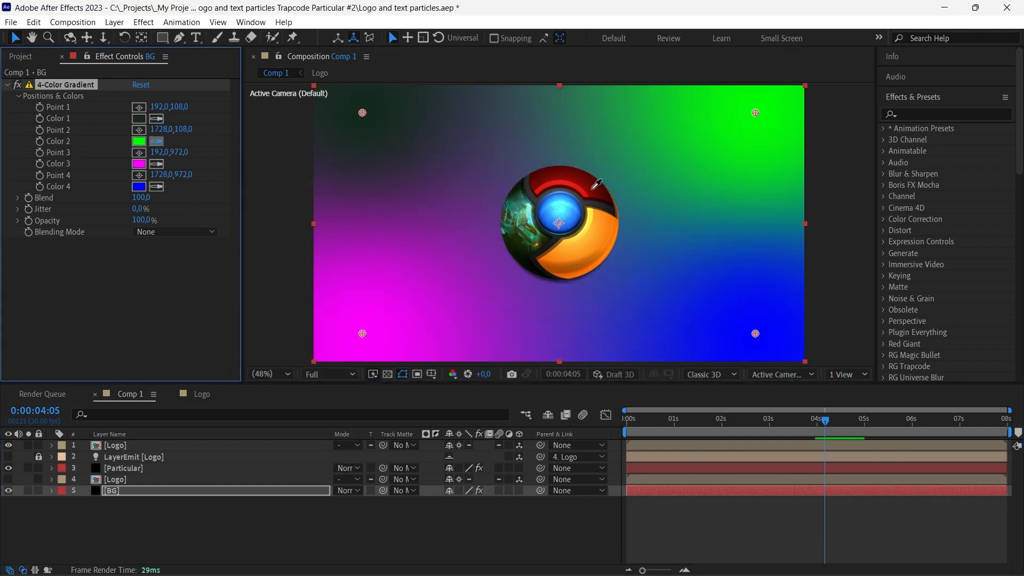
left_click(595, 187)
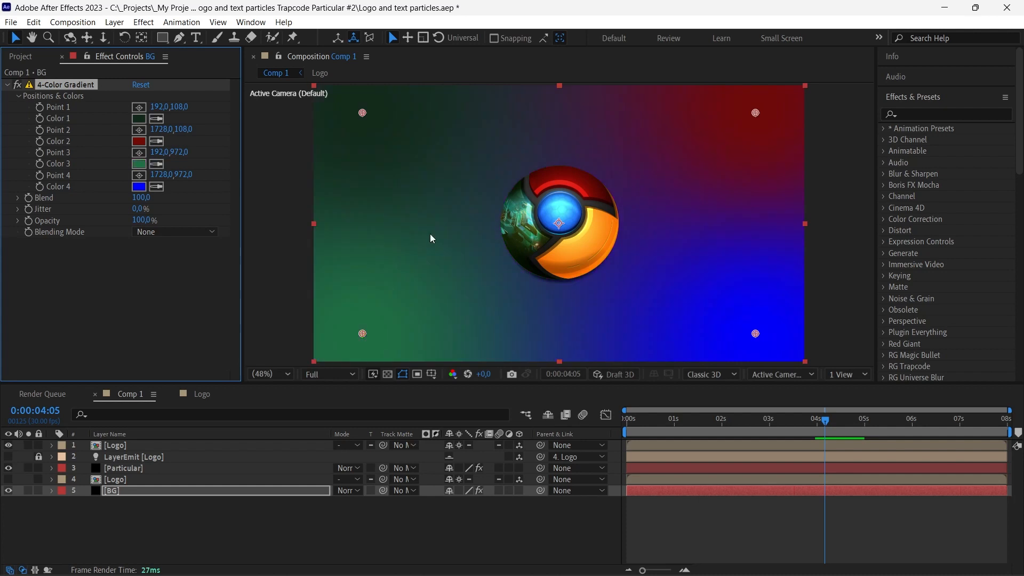
left_click(608, 246)
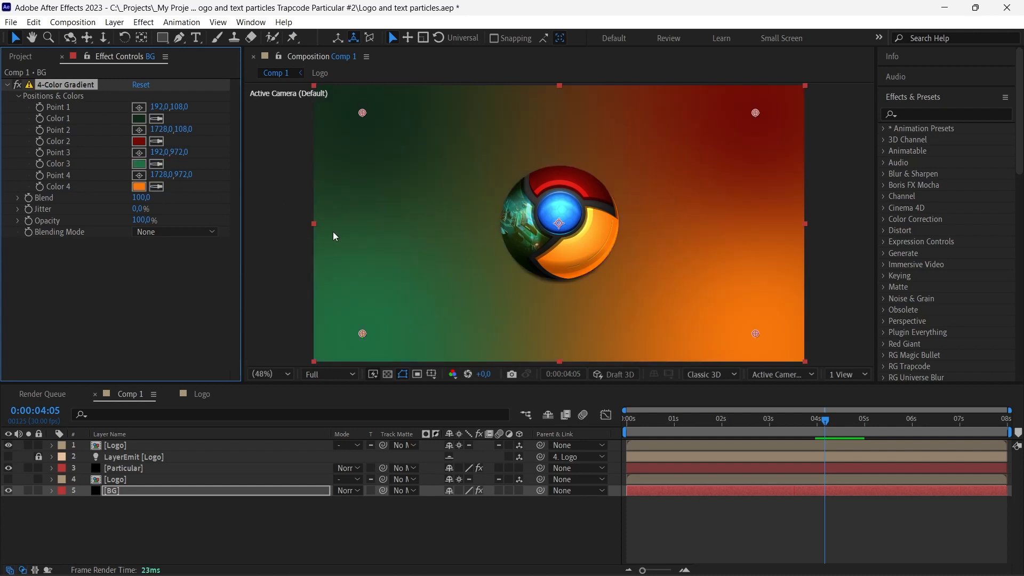
Set the gradient's Jitter to 18.2% and move Points 1 to 4 to about (150, 102), (1532, 164), (398, 880) and (1795, 987).
left_click_drag(137, 210, 184, 210)
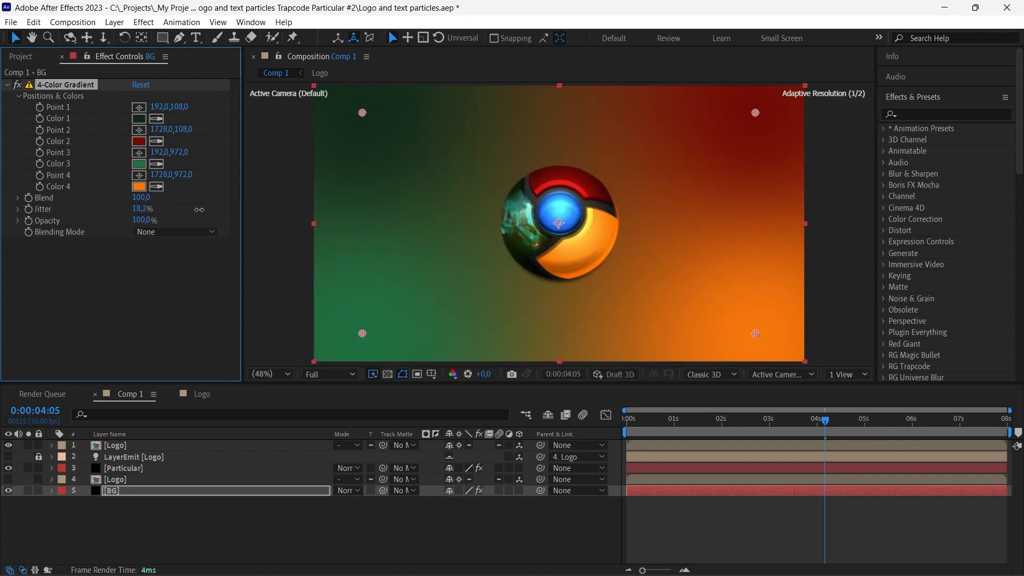
left_click_drag(362, 333, 415, 310)
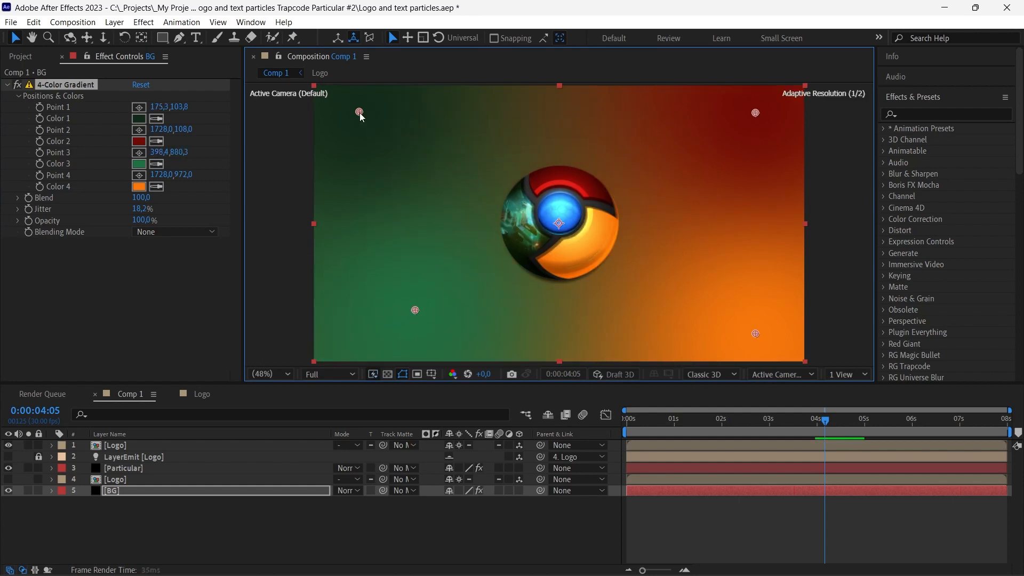
left_click_drag(362, 113, 352, 110)
left_click_drag(755, 113, 704, 123)
left_click_drag(762, 335, 774, 339)
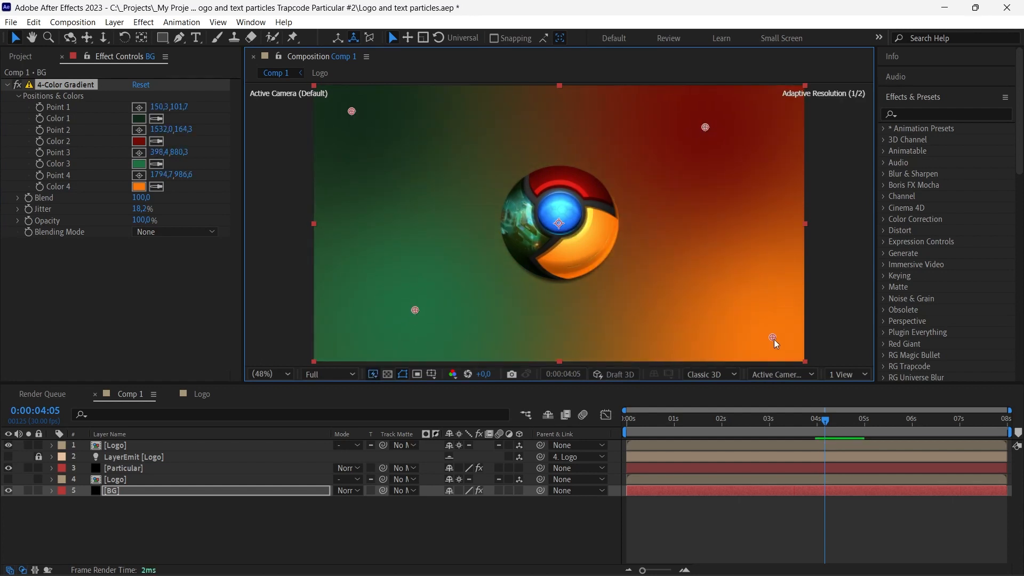
Darken gradient Color 4 to a muted brown-orange, Color 2 to a muted red and Color 3 to green 175633.
left_click(138, 186)
left_click_drag(169, 359, 154, 339)
left_click(314, 229)
left_click(138, 141)
left_click(322, 229)
left_click(139, 163)
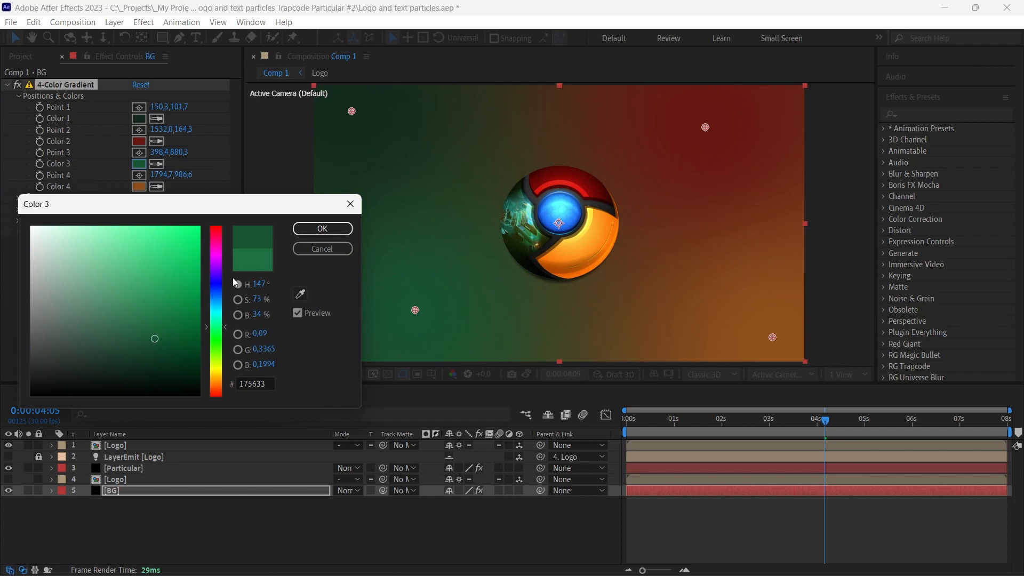
key("Return")
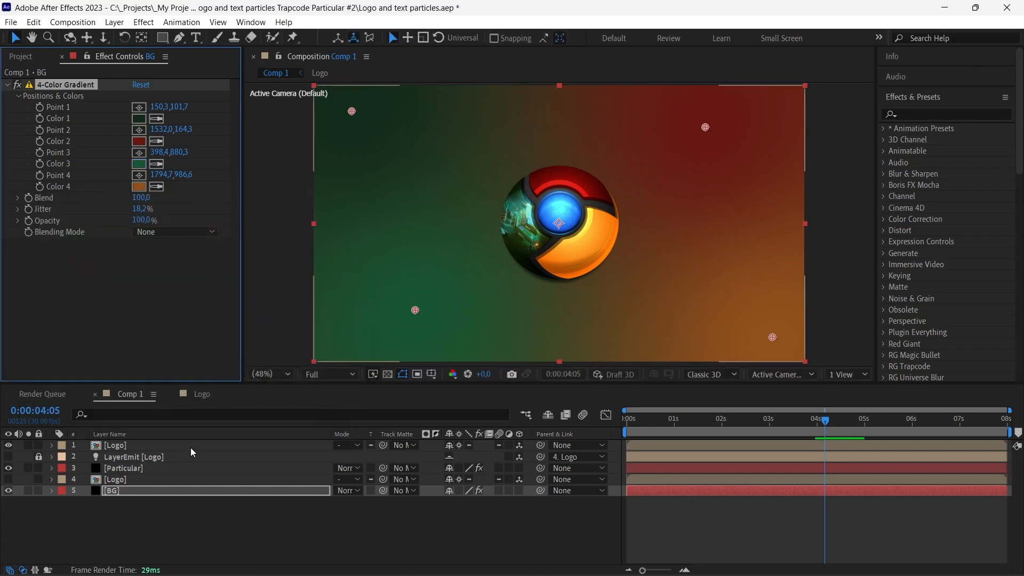
Apply Fast Box Blur to the BG layer with Blur Radius 67 and 22 iterations.
left_click(191, 491)
key("ctrl+space")
type("f")
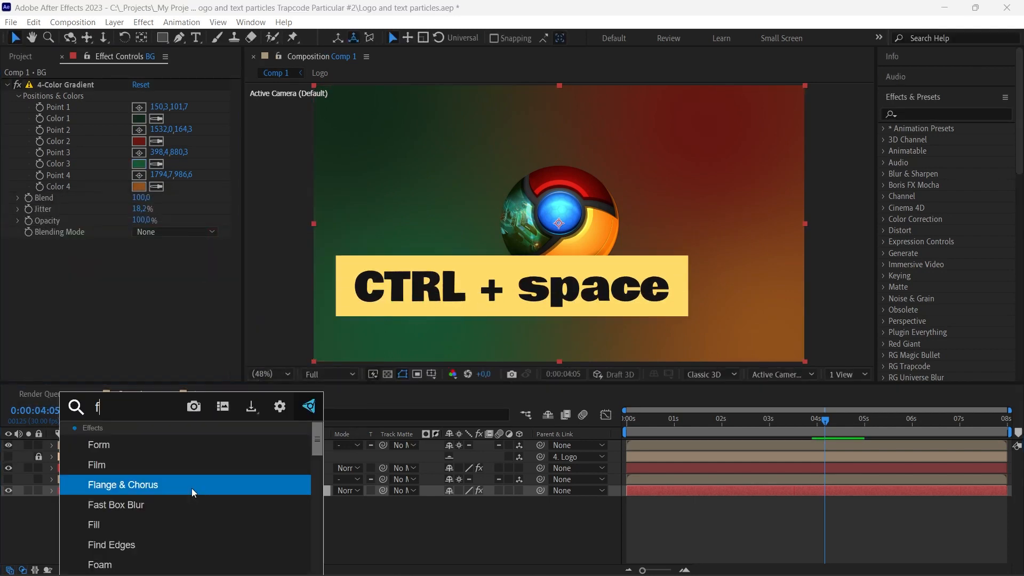
type("as")
left_click(187, 450)
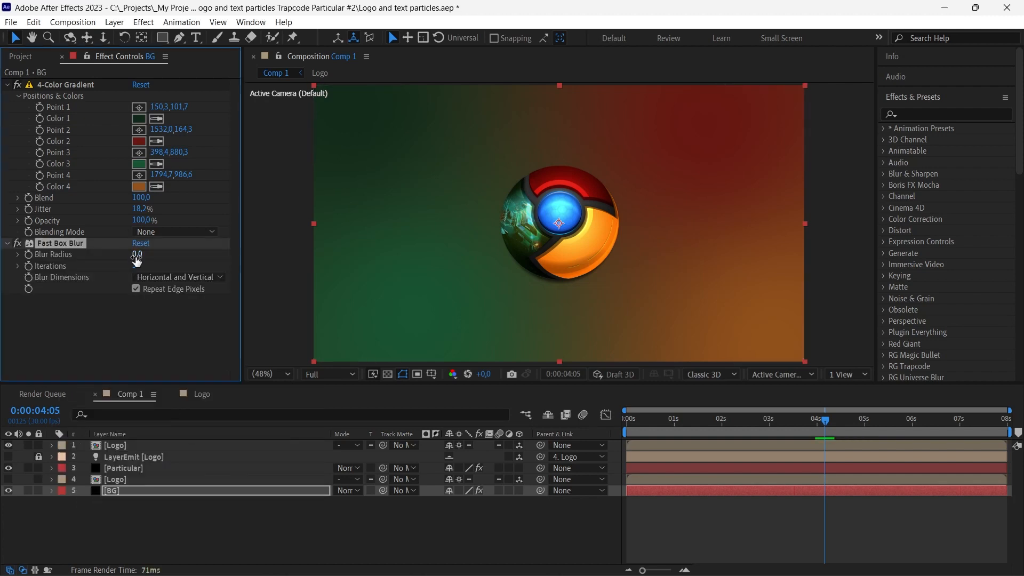
mouse_move(136, 255)
left_mouse_down()
mouse_move(163, 256)
mouse_move(148, 261)
left_mouse_up()
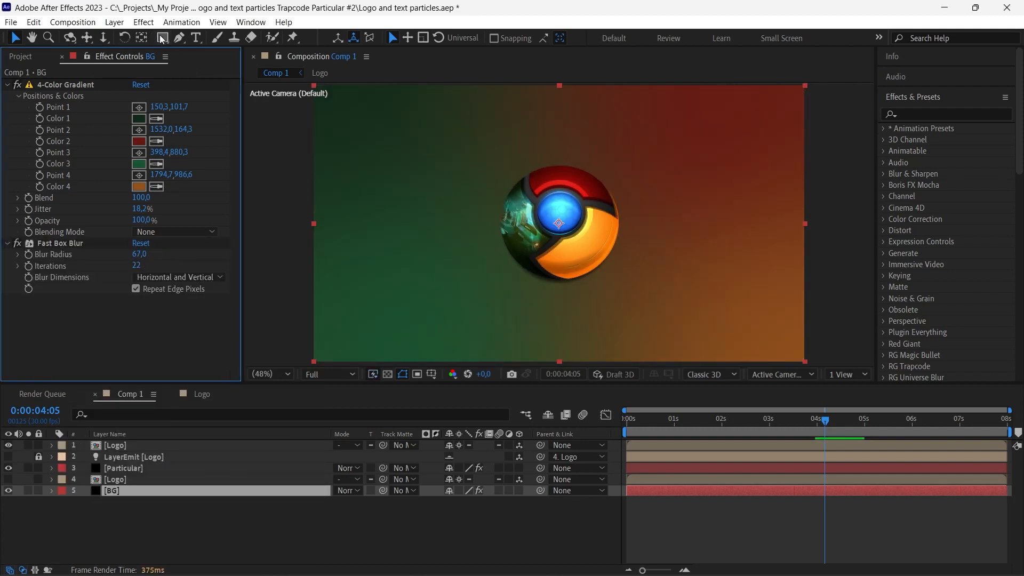
Add a full-frame elliptical mask to the BG layer with Mask Feather 442 pixels and Mask Expansion 16 pixels.
left_click_drag(161, 39, 198, 69)
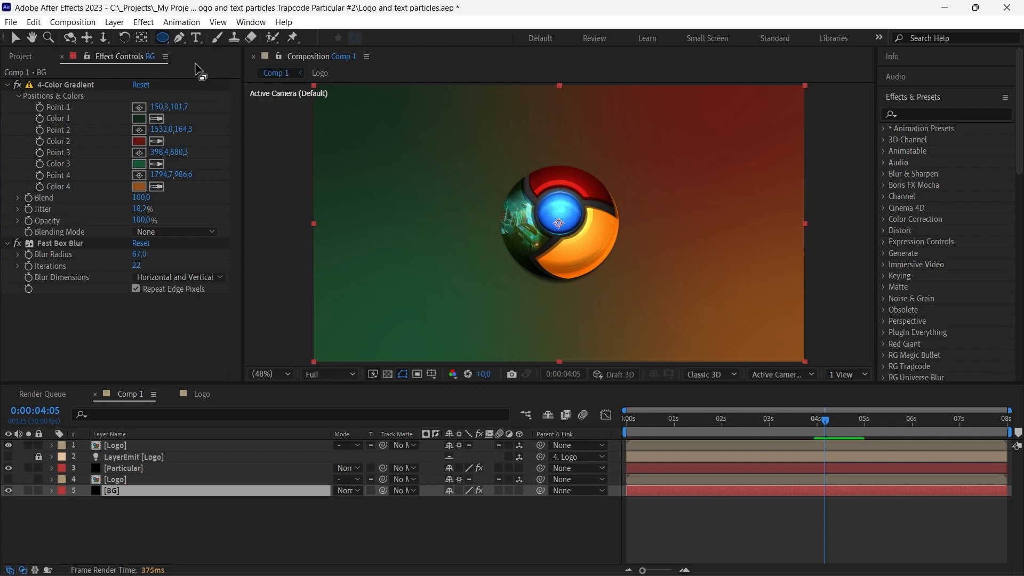
double_click(163, 38)
left_click(76, 514)
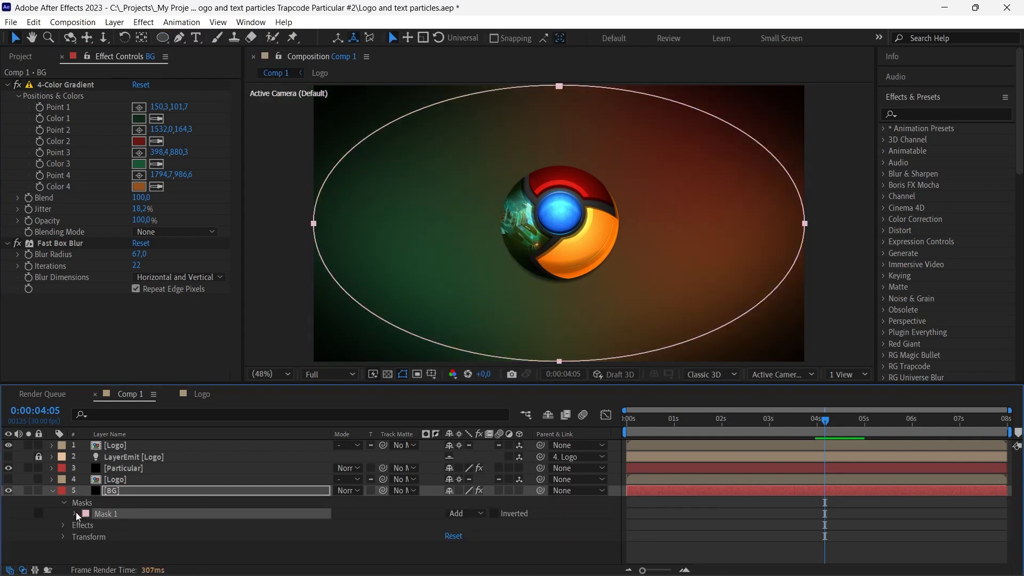
left_click(76, 515)
left_click_drag(500, 536, 680, 528)
left_click_drag(450, 558, 509, 528)
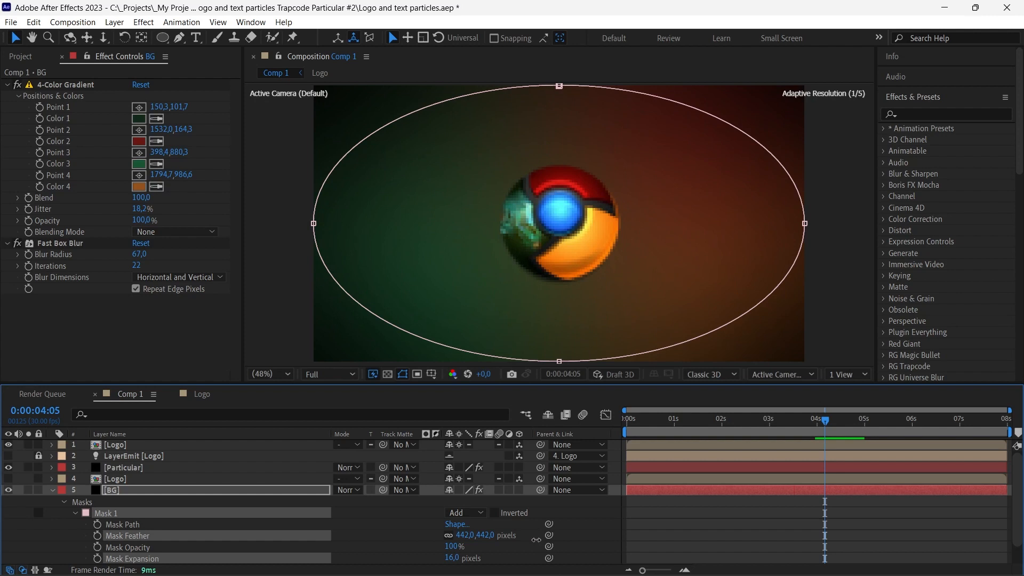
Hide the mask outlines in the composition view and collapse the BG layer's properties.
left_click(403, 374)
left_click(205, 347)
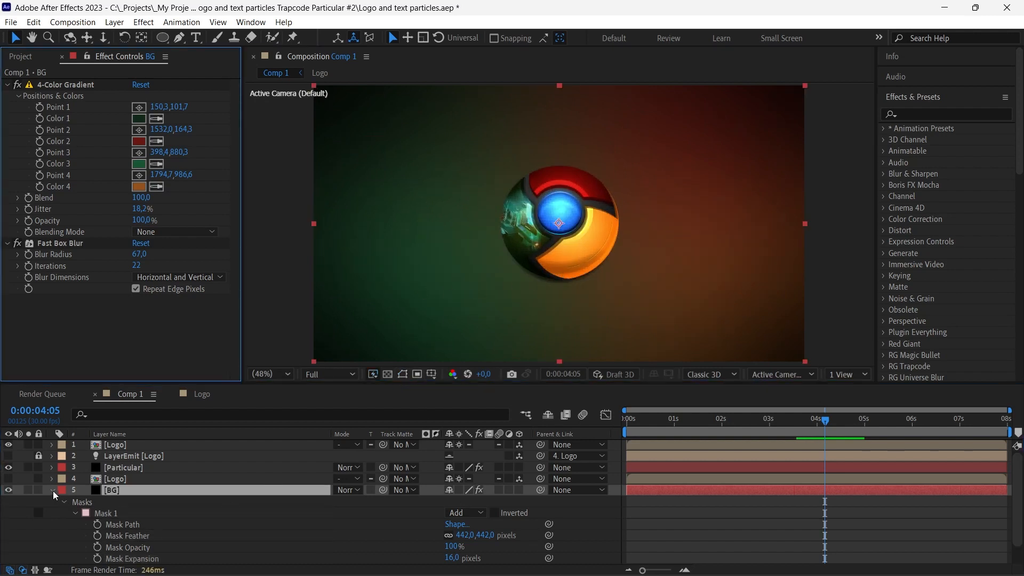
left_click(52, 491)
Apply Curves to the BG layer and shape the RGB curve with lowered midtones, slightly raised highlights and near-neutral shadows.
key("ctrl+space")
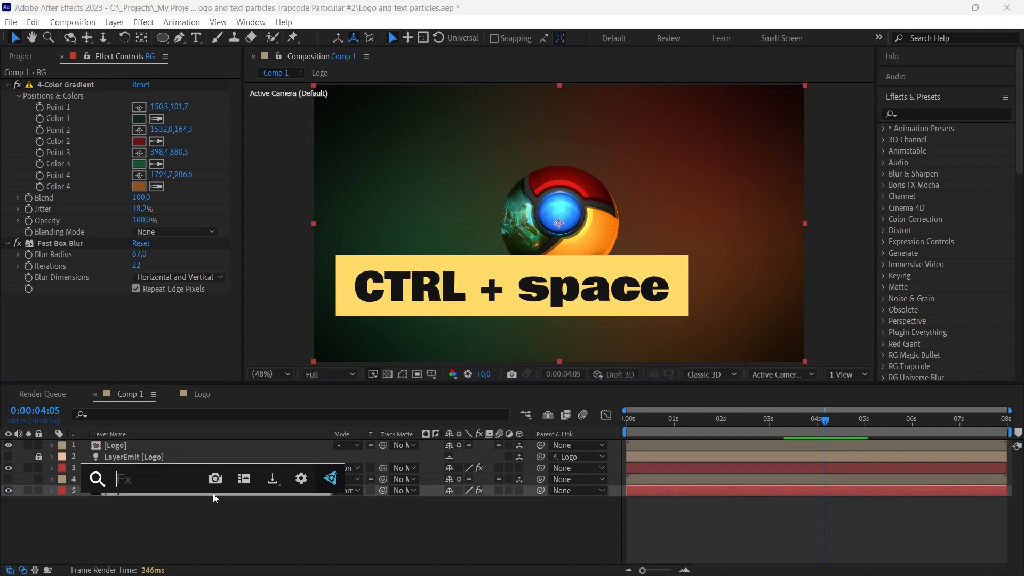
type("cu")
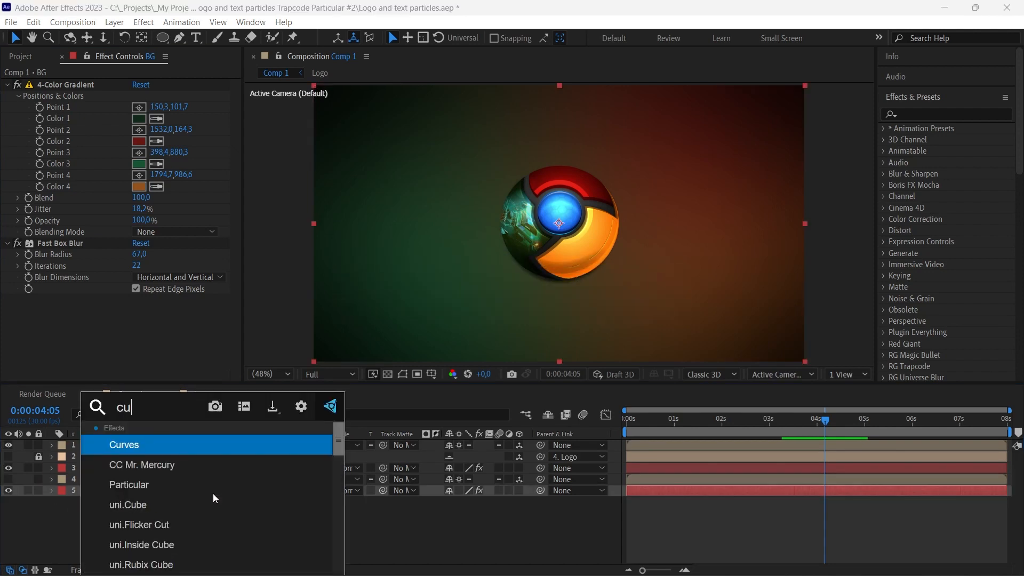
left_click(190, 449)
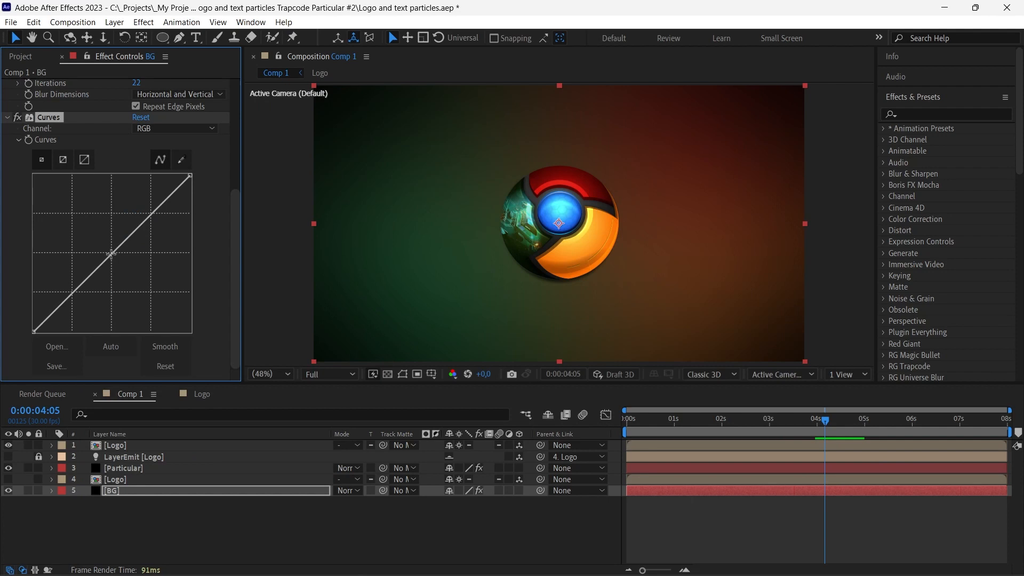
left_click_drag(110, 253, 118, 265)
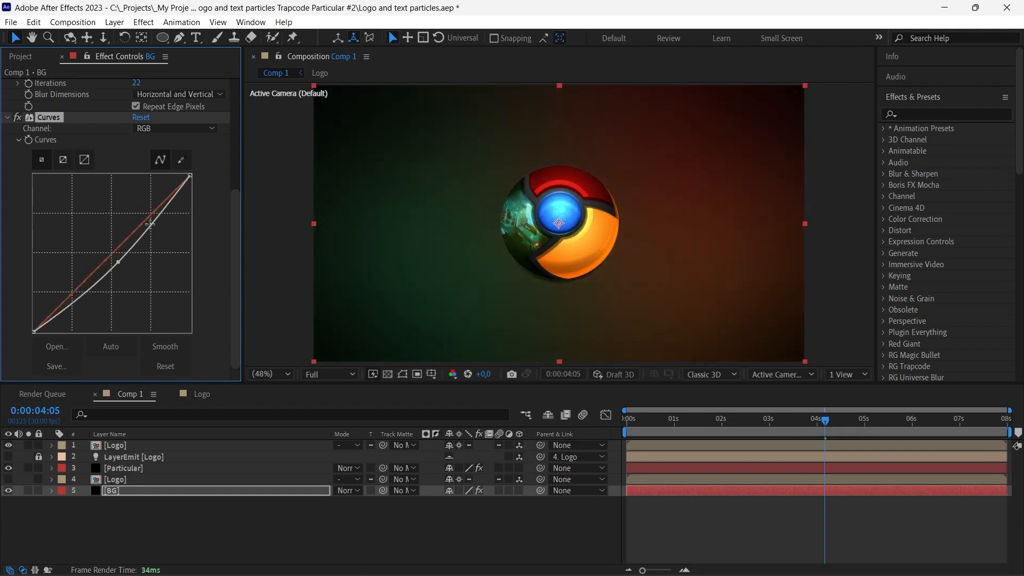
left_click_drag(161, 213, 153, 210)
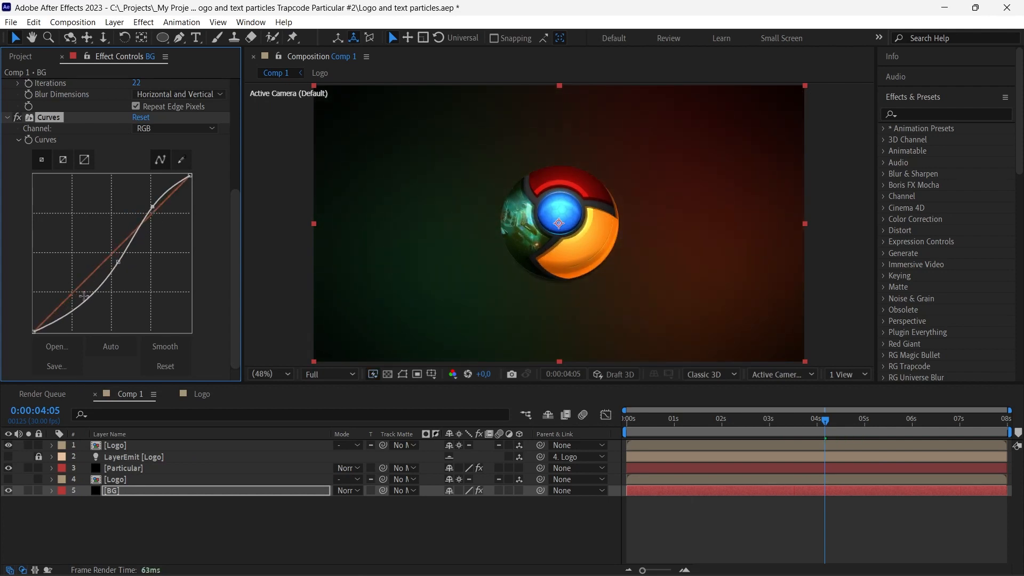
left_click_drag(87, 300, 75, 298)
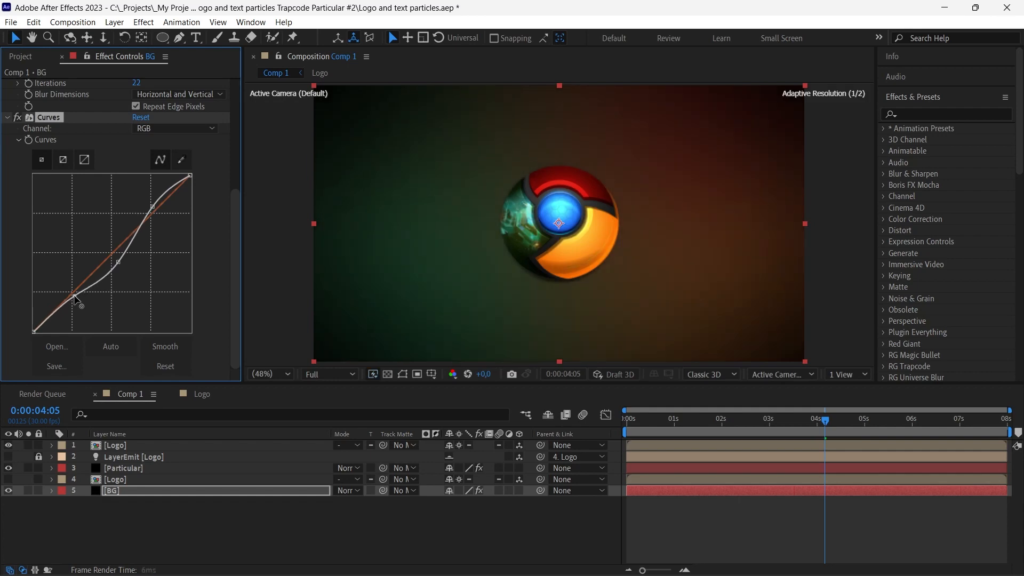
mouse_move(112, 271)
left_mouse_down()
mouse_move(122, 275)
mouse_move(115, 267)
left_mouse_up()
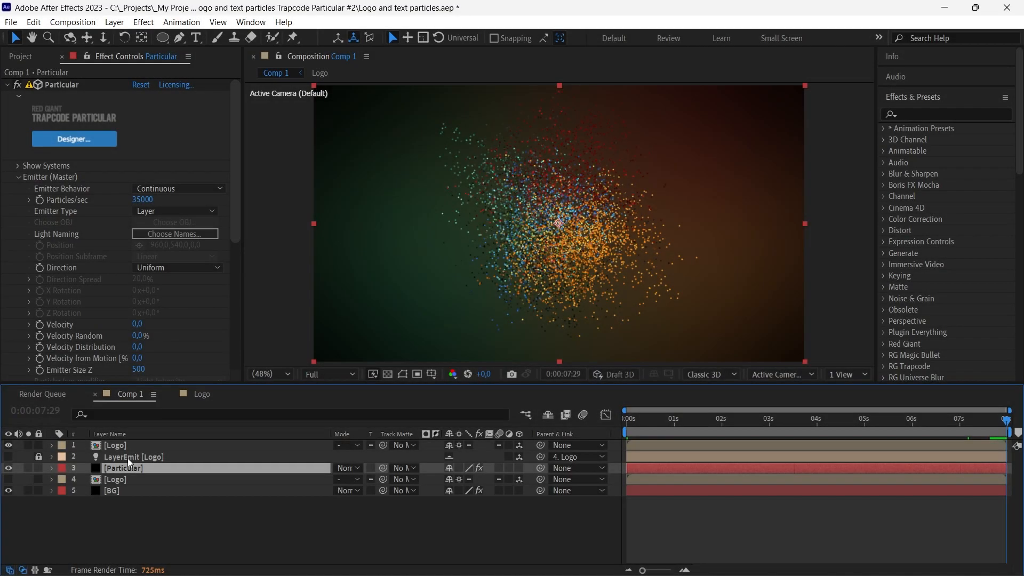
Keyframe Particular's Particles/sec at its current 35000 at 0:00:07:05 and at 0 at 0:00:07:29.
key("u")
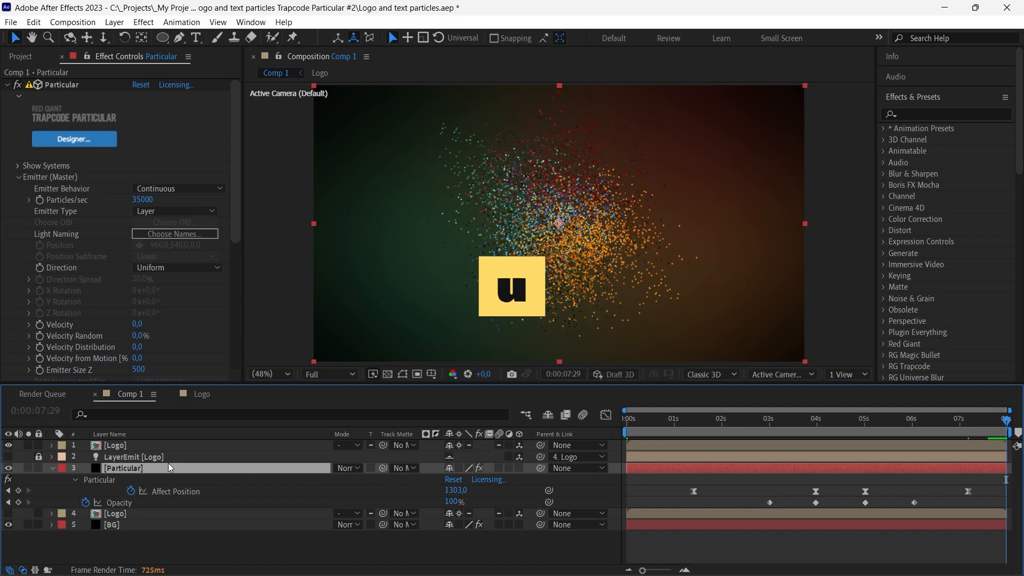
left_click(968, 423)
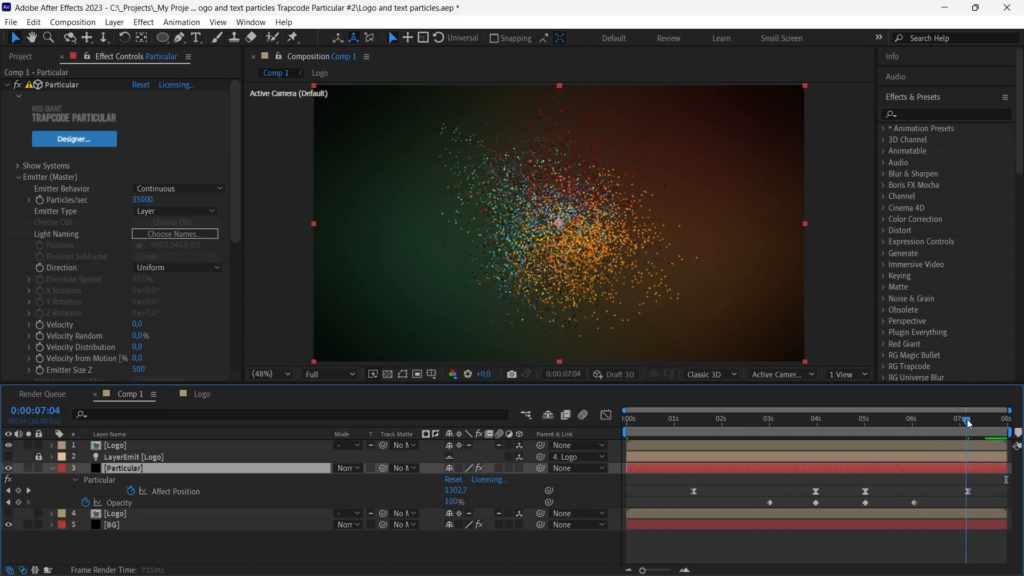
left_click_drag(969, 423, 971, 423)
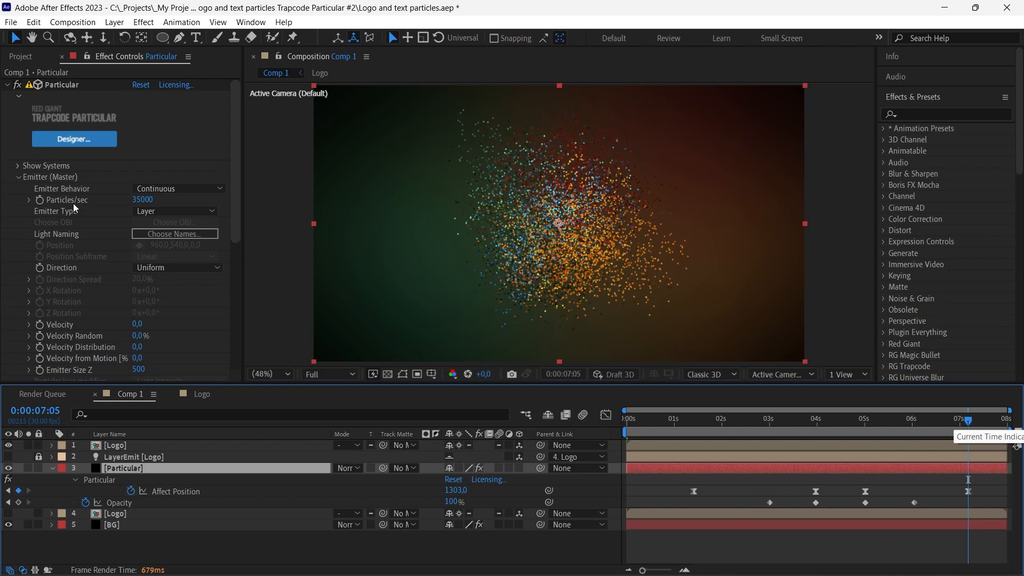
left_click(41, 203)
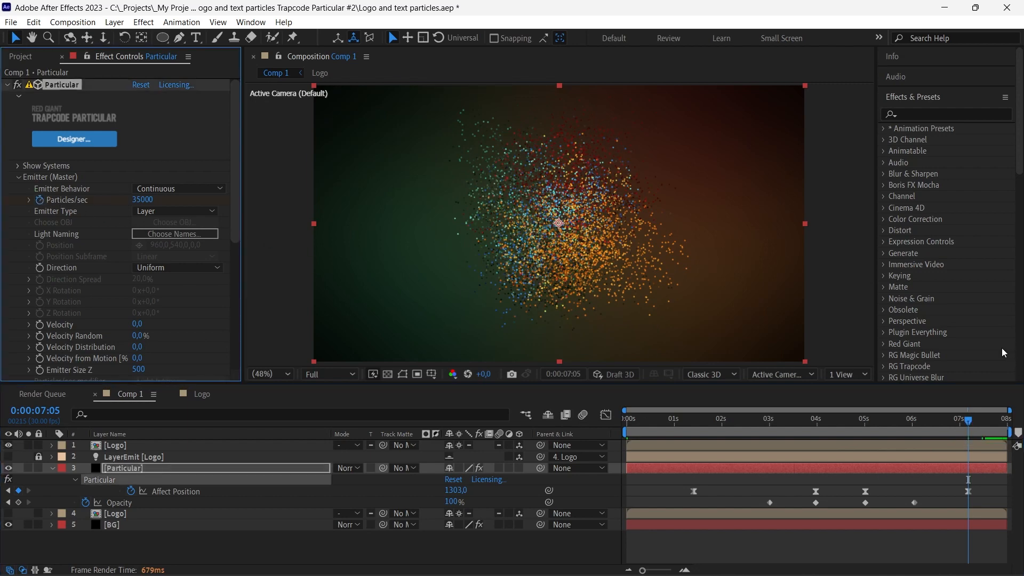
left_click(1006, 421)
left_click(150, 200)
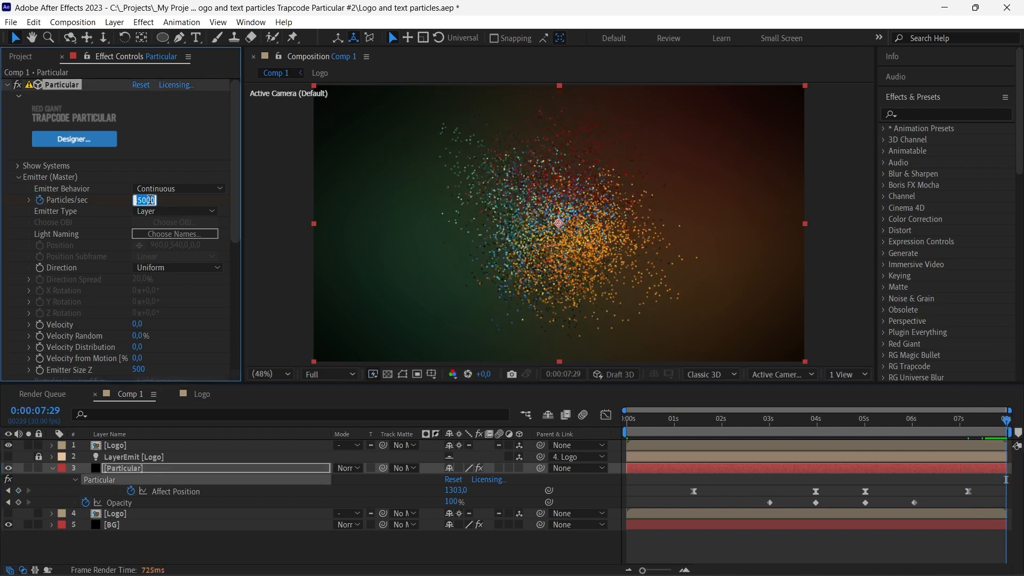
key("Return")
Reveal the Particular layer's keyframed properties and check the Particles/sec keyframe at 0:00:07:05.
left_click(246, 460)
left_click(241, 470)
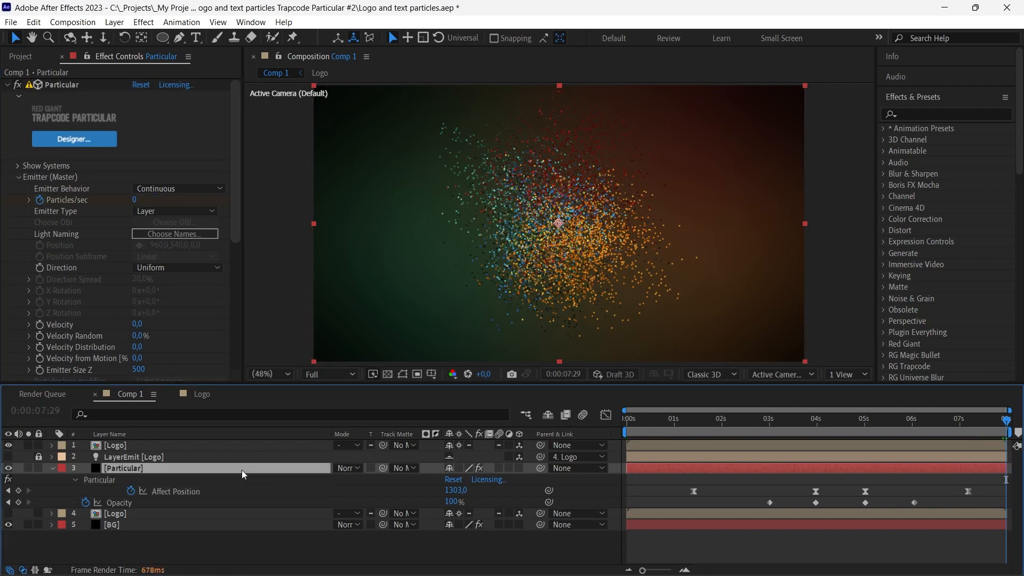
key("u")
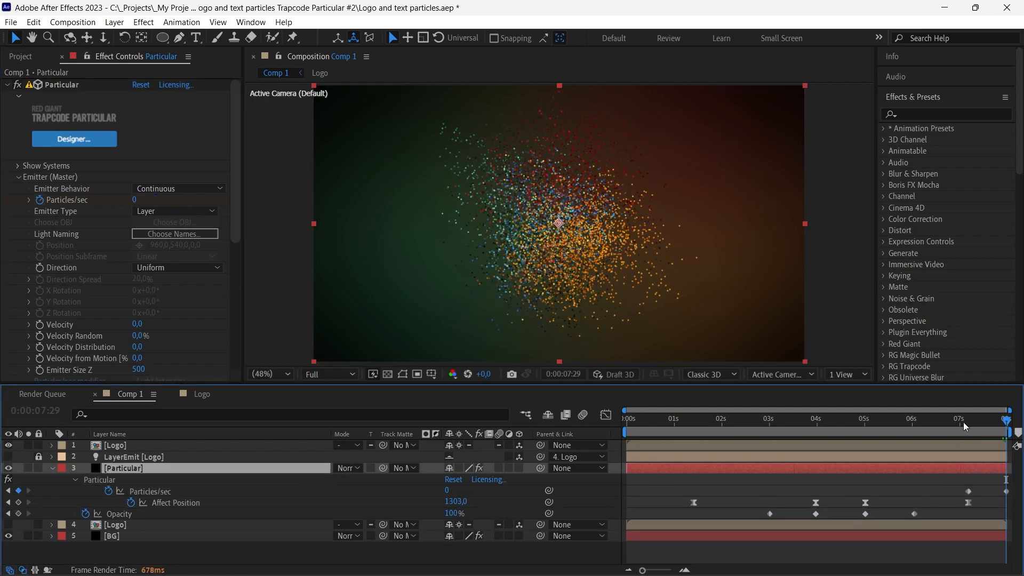
left_click(967, 421)
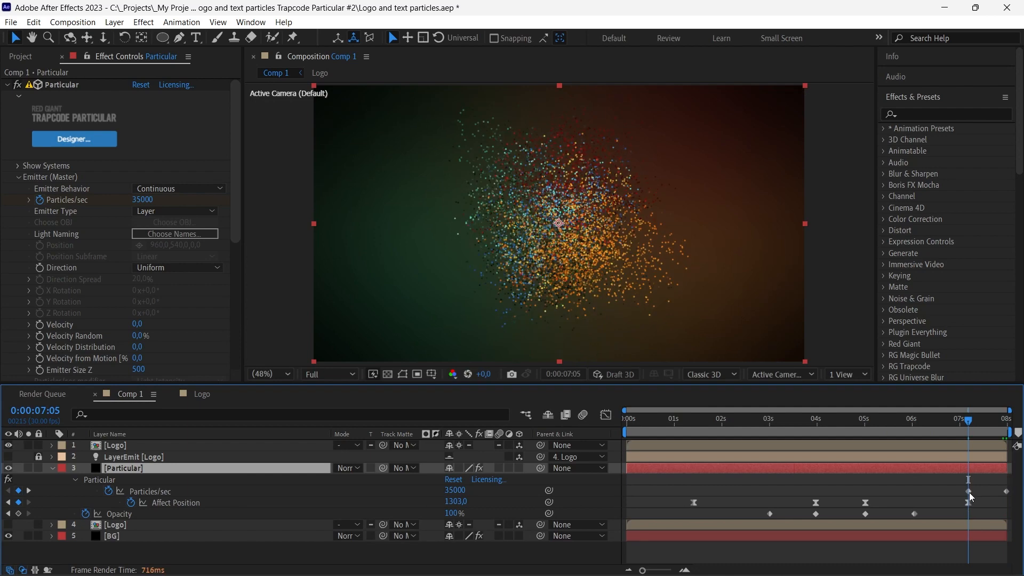
mouse_move(969, 492)
left_mouse_down()
mouse_move(621, 488)
mouse_move(969, 491)
left_mouse_up()
Start keyframing Particular's particle Life [sec] at 0:00:07:05 with a value of 1,0 and check the last frame.
left_click(1008, 421)
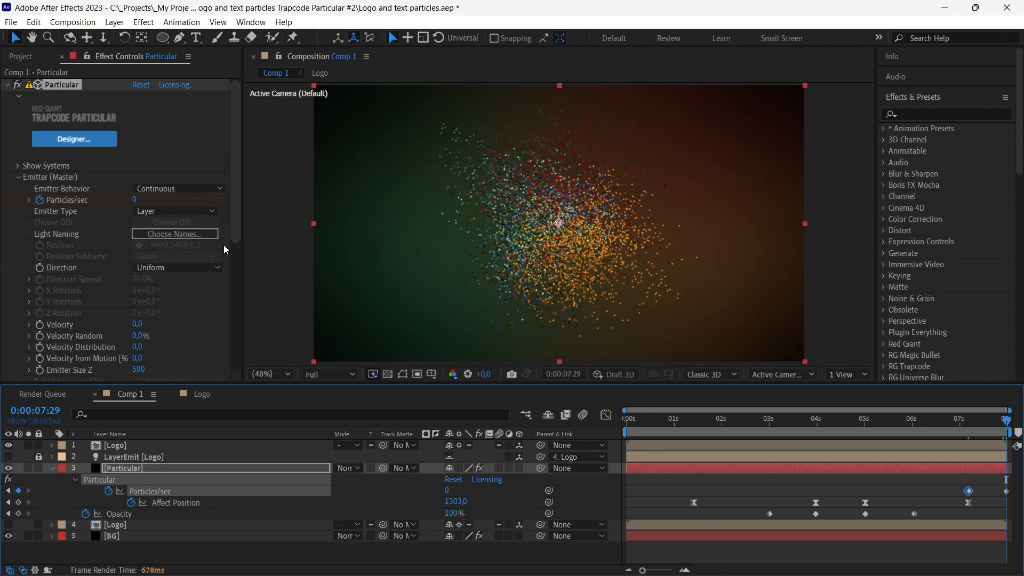
left_click_drag(235, 231, 244, 350)
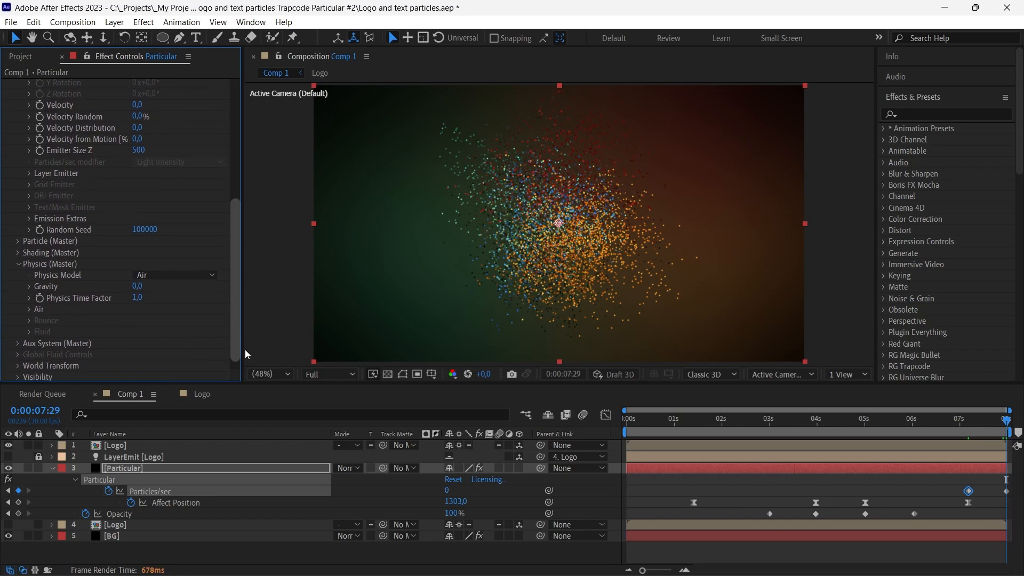
left_click(18, 242)
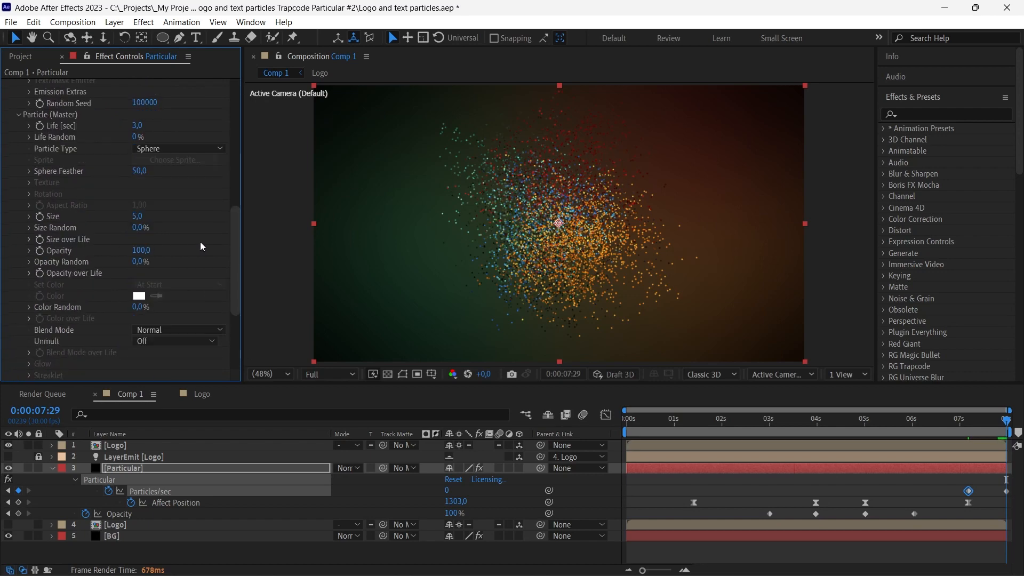
scroll(243, 240, "up", 3)
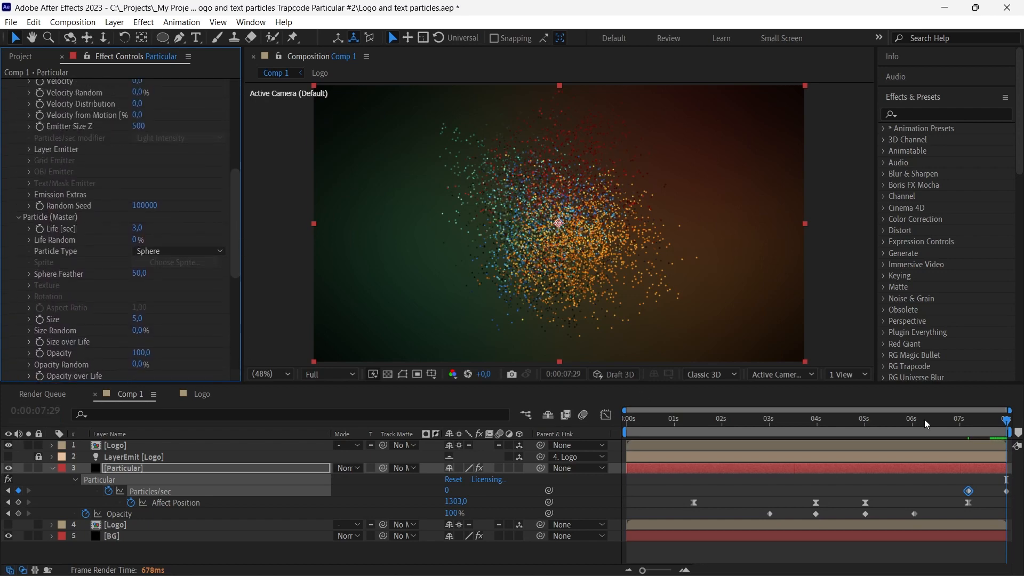
left_click(10, 491)
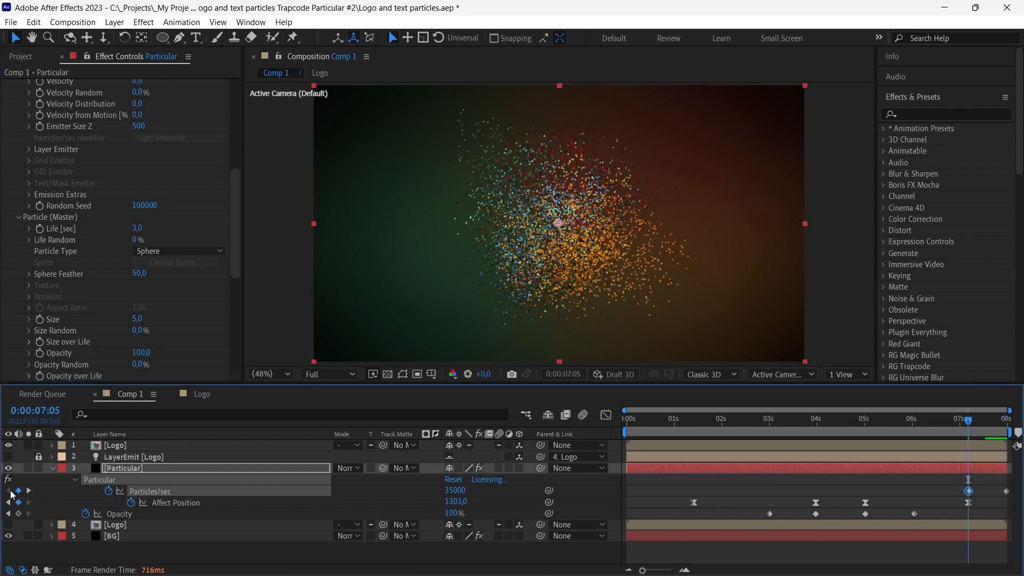
left_click(43, 231)
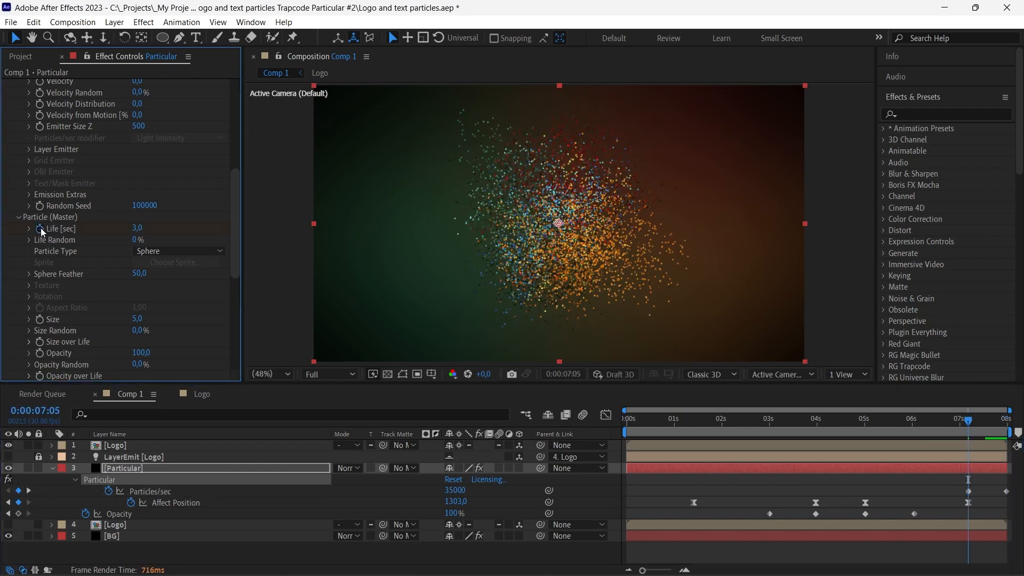
left_click(135, 229)
key("Return")
left_click_drag(968, 423, 1006, 425)
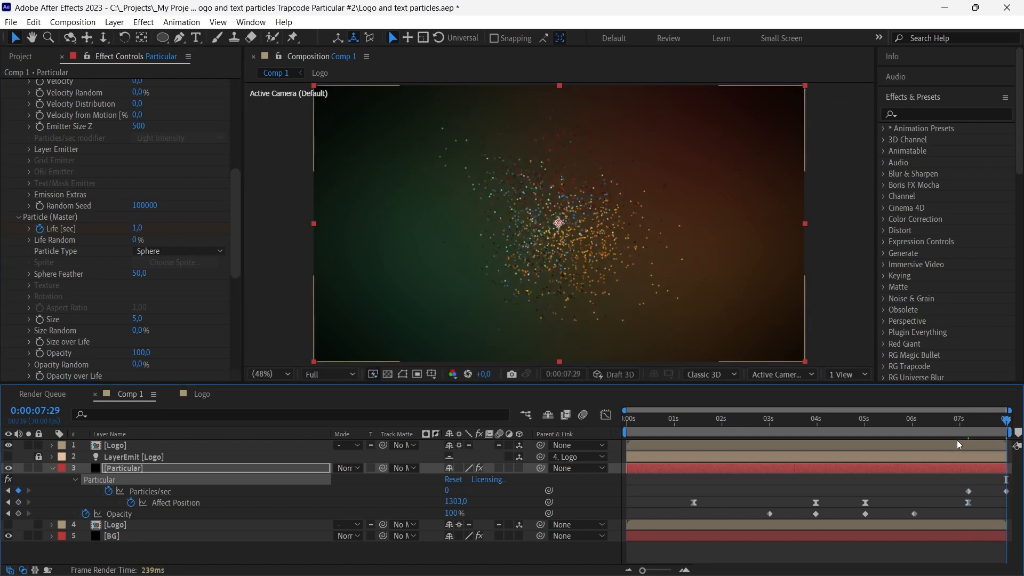
Move the Particles/sec 35000 keyframe to about 0:00:06:00 and the 0 keyframe to about 0:00:06:24.
left_click_drag(968, 491, 913, 491)
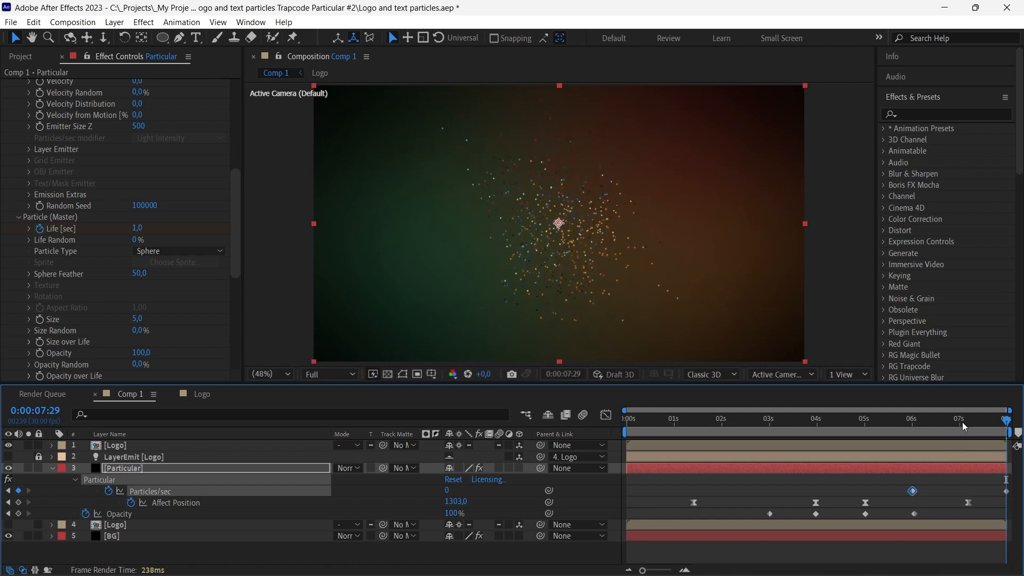
left_click_drag(962, 423, 969, 424)
left_click_drag(1006, 491, 951, 492)
left_click(1009, 425)
mouse_move(991, 422)
left_mouse_down()
mouse_move(1001, 424)
mouse_move(627, 431)
mouse_move(990, 424)
left_mouse_up()
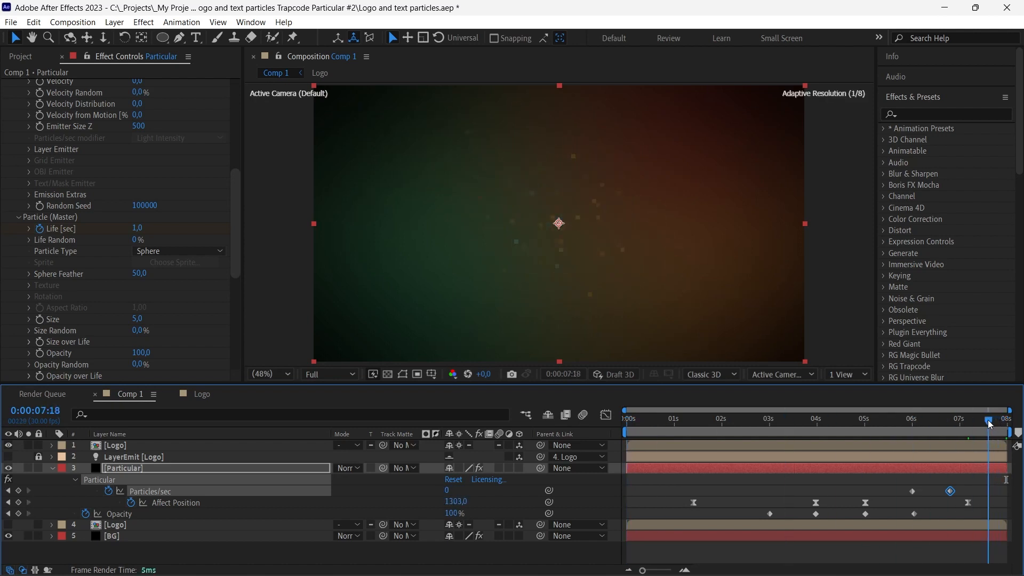
Shift the Particles/sec 0 keyframe to just before 0:00:07:05 and check the final frames.
left_click_drag(968, 494, 968, 492)
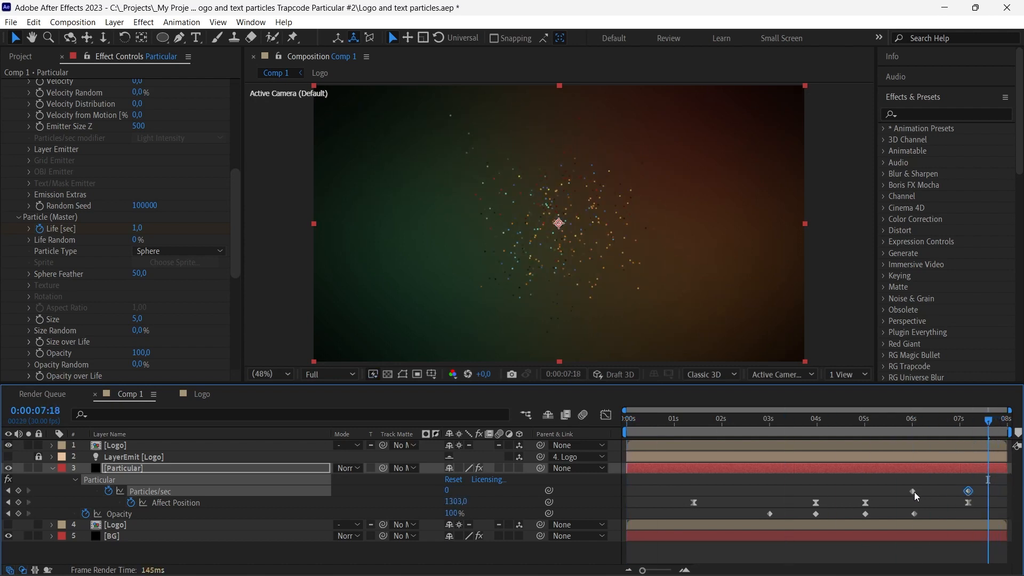
left_click_drag(948, 427, 1010, 426)
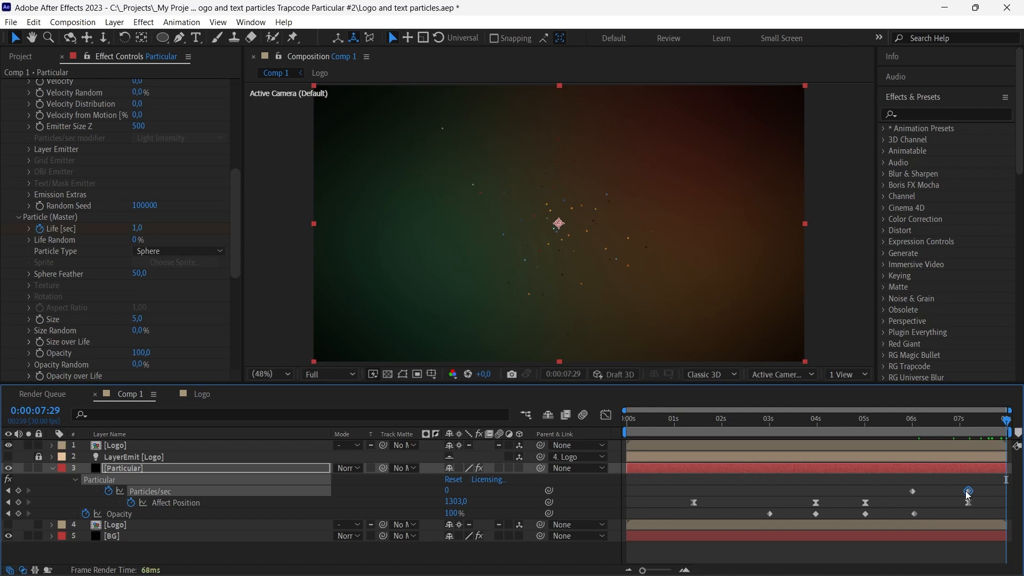
left_click_drag(968, 495, 962, 497)
left_click_drag(990, 426, 1009, 464)
Collapse the Particular layer's properties and preview the complete animation from the beginning.
left_click(53, 469)
left_click_drag(660, 424, 616, 420)
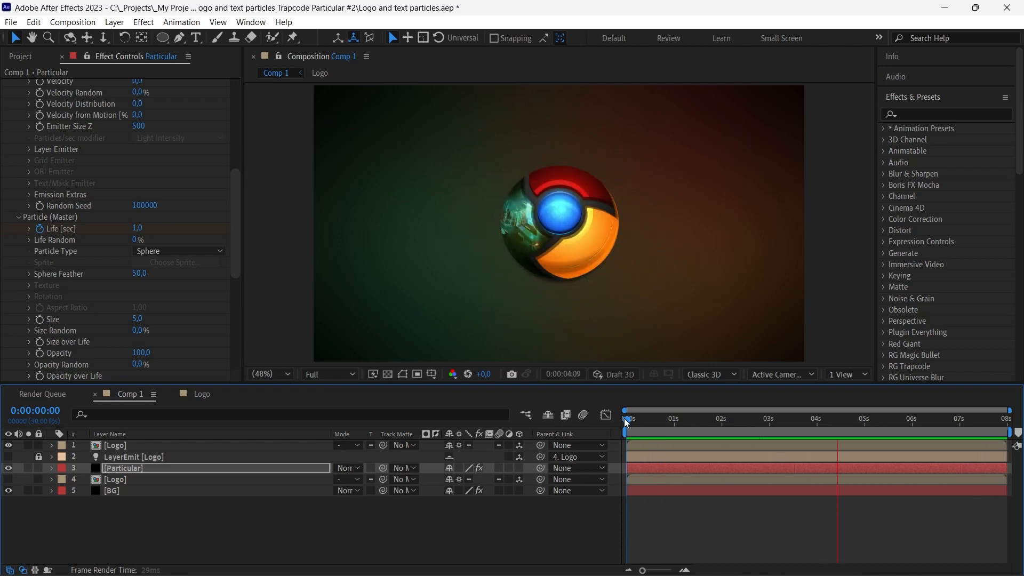
left_click_drag(627, 421, 823, 425)
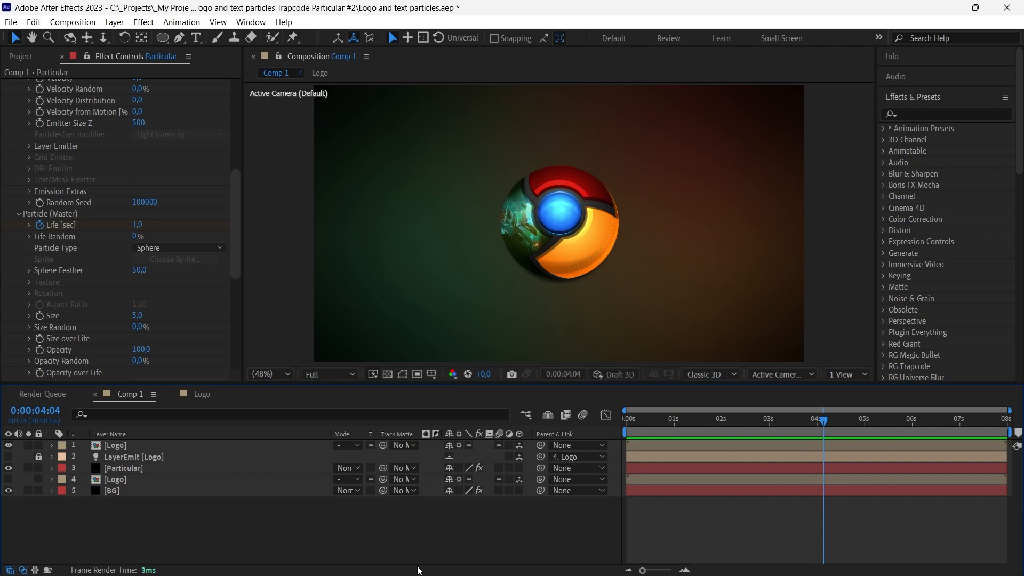
Add png.monster-640.webp to the Logo composition above the existing logo image.
left_click(21, 56)
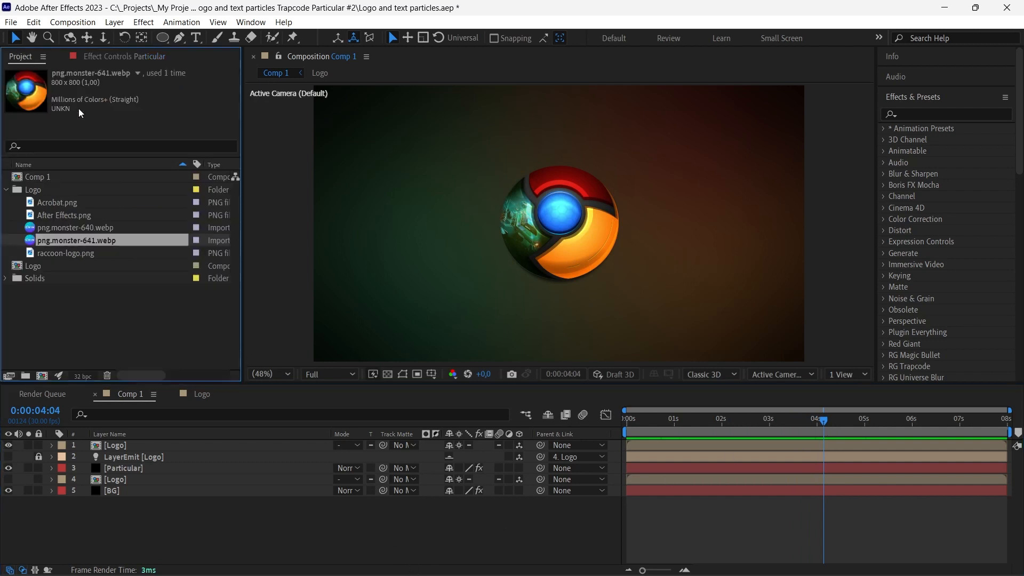
left_click(99, 227)
left_click(198, 394)
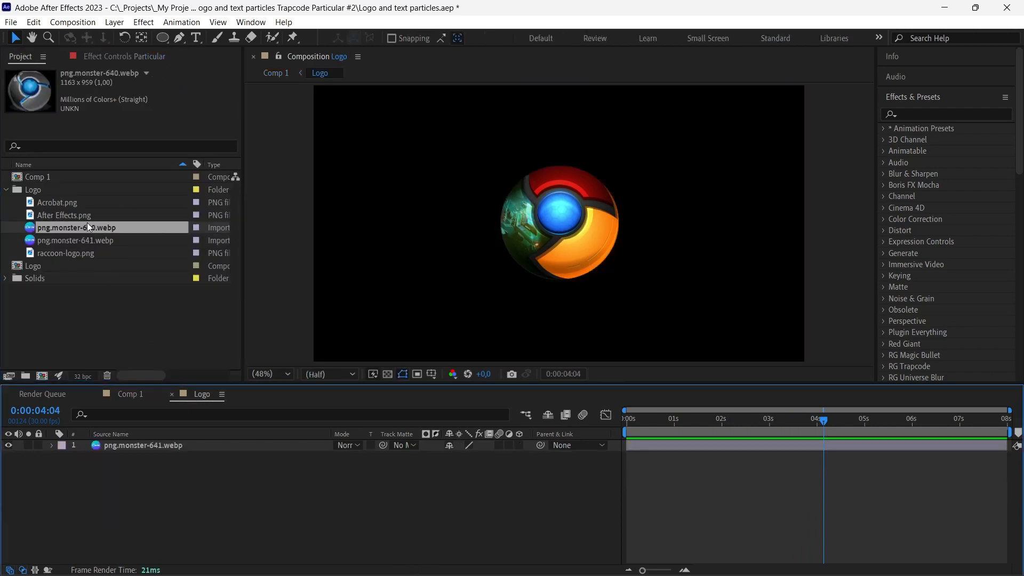
left_click_drag(78, 226, 163, 443)
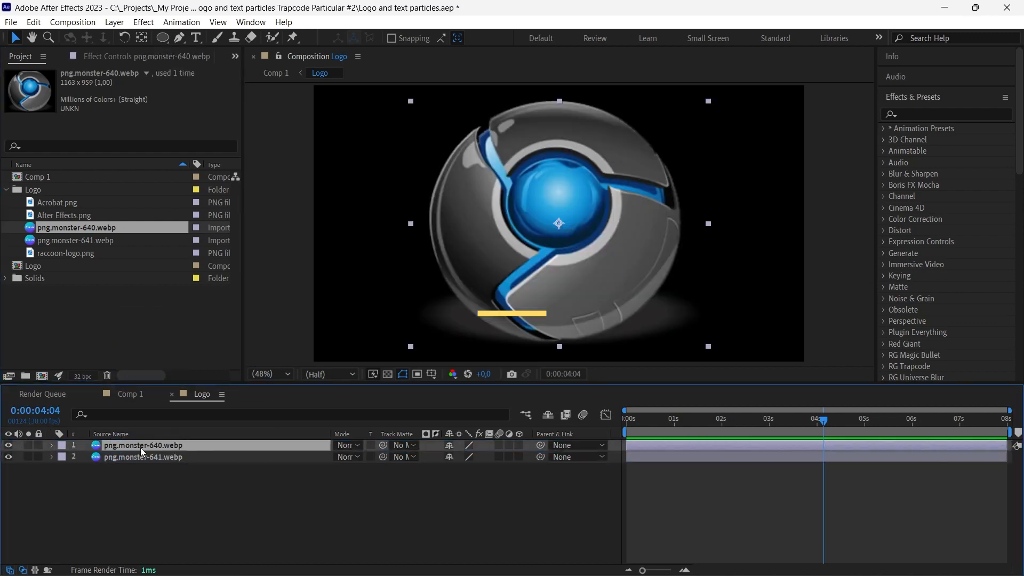
Scale the png.monster-640.webp layer to 49% and hide the png.monster-641.webp layer.
key("s")
left_click_drag(481, 457, 416, 467)
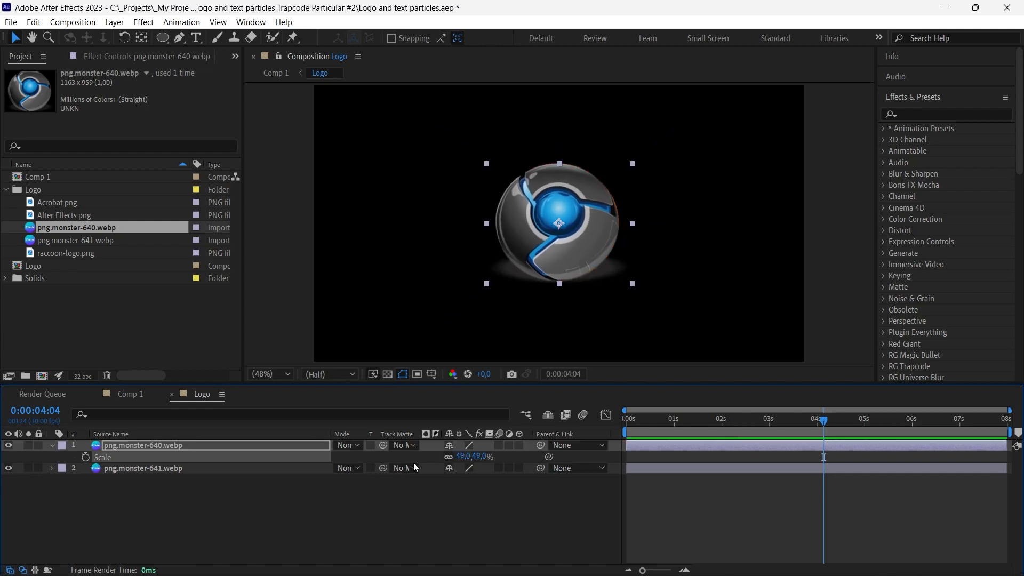
left_click(8, 468)
Set Comp 1's preview resolution to Quarter and preview the animation with the replacement logo.
left_click(121, 398)
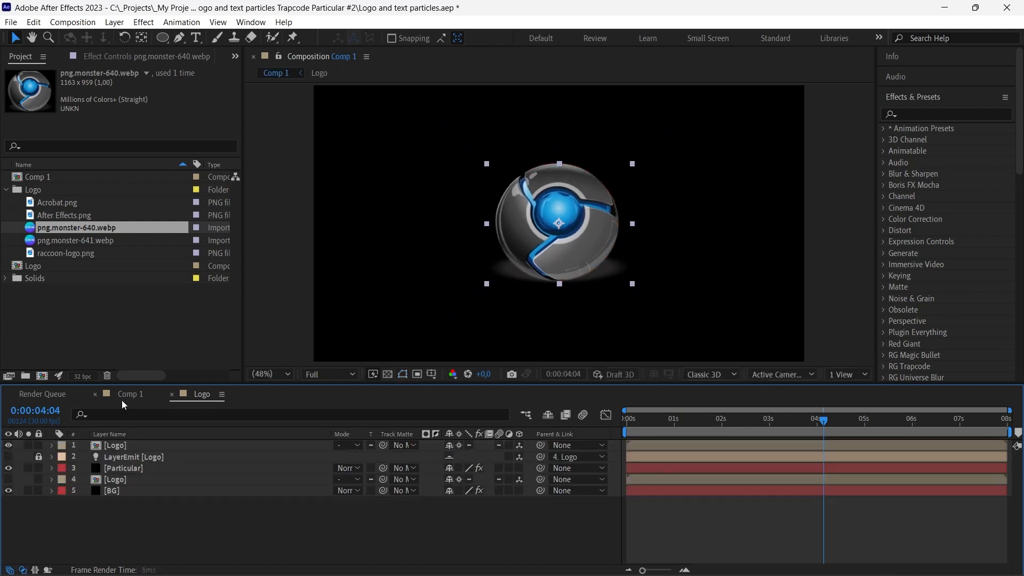
left_click(322, 373)
left_click(329, 452)
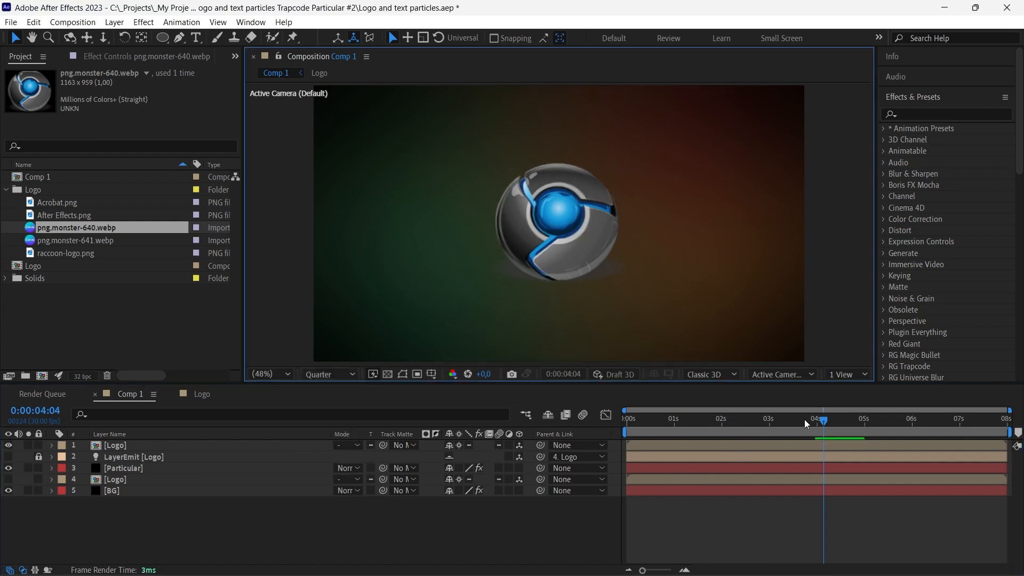
left_click_drag(804, 420, 853, 422)
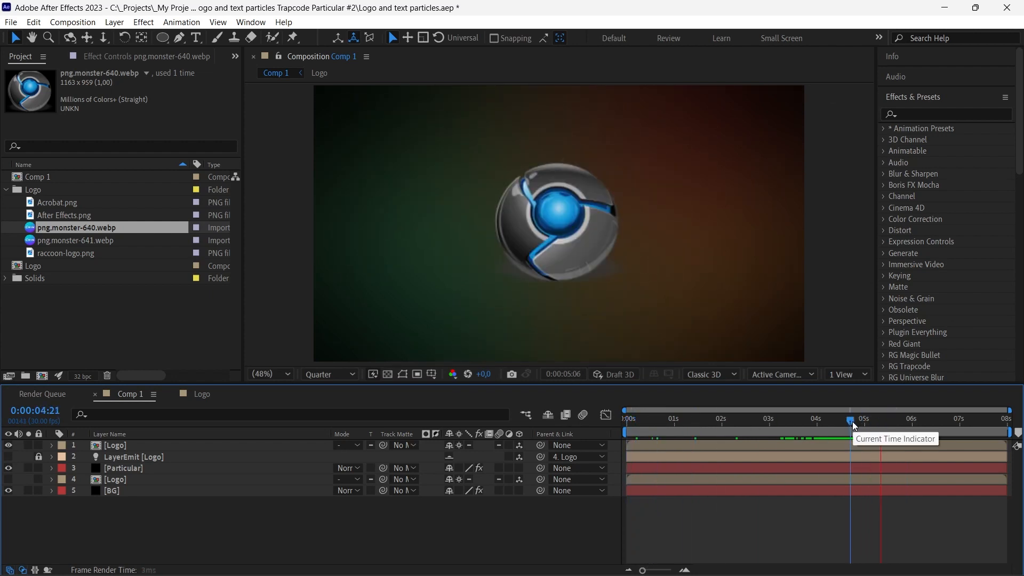
key("space")
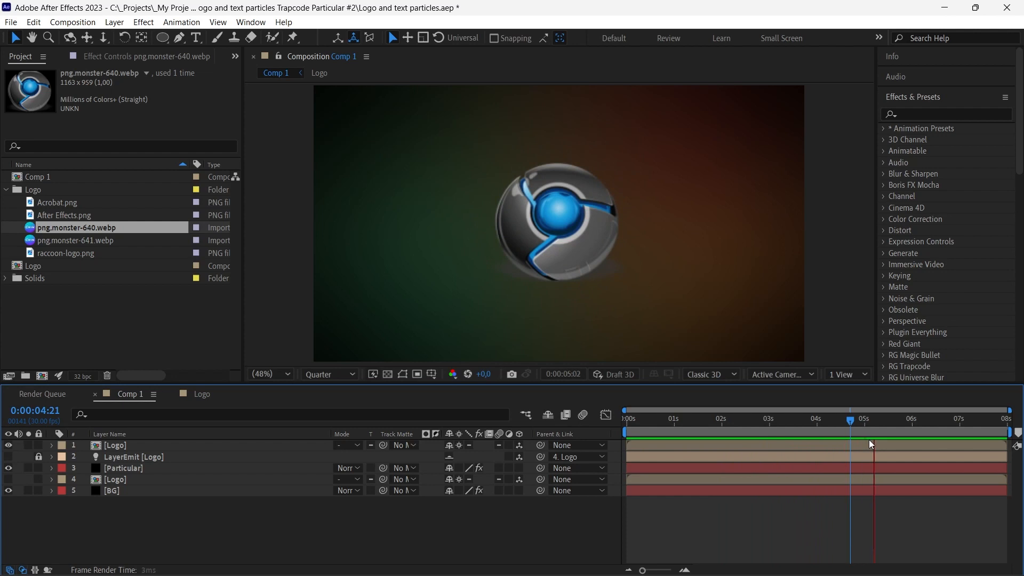
key("space")
left_click(815, 419)
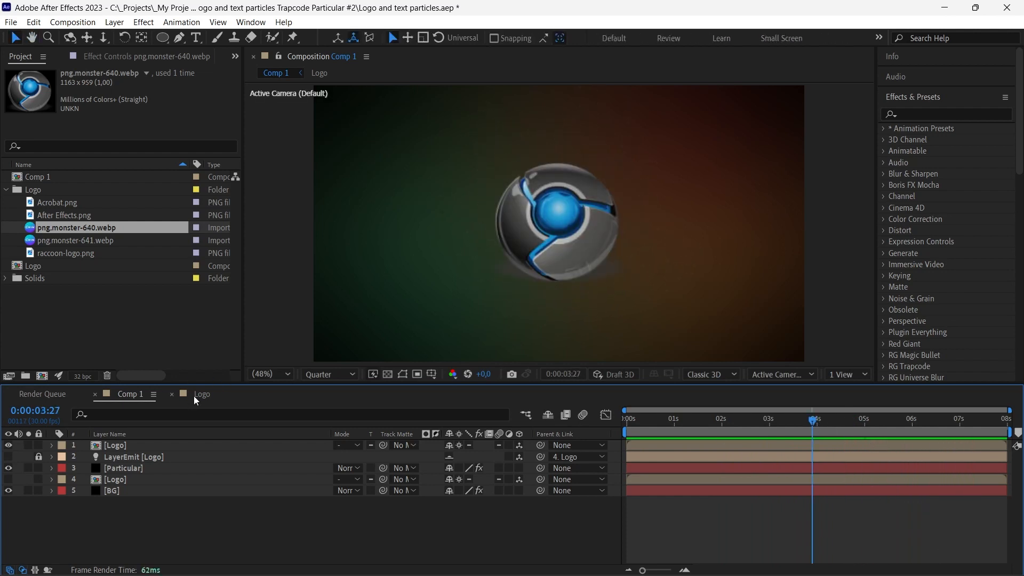
Add a text layer reading "TEXT" above the images in the Logo composition.
left_click(195, 394)
left_click(53, 446)
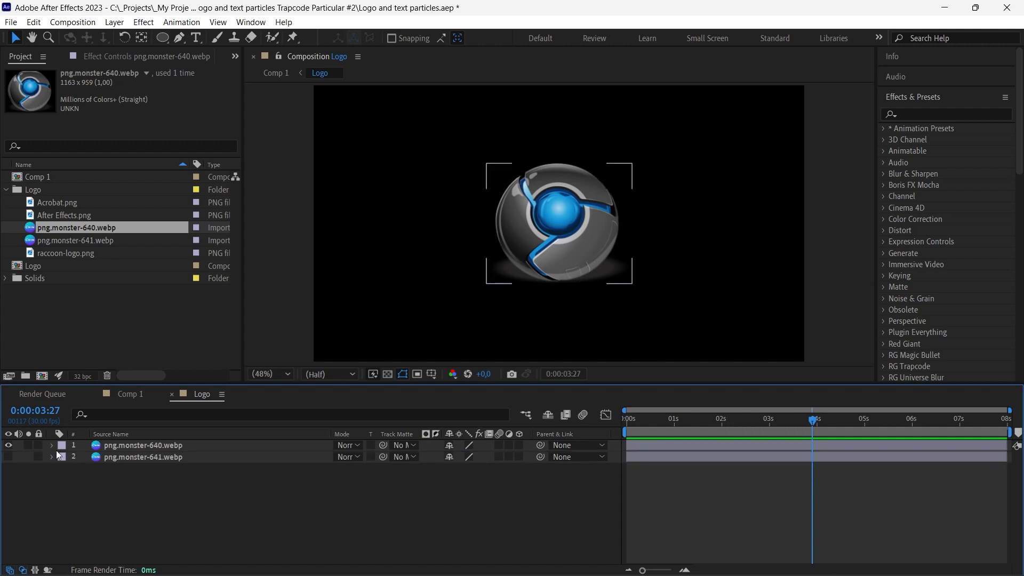
left_click(196, 495)
right_click(196, 495)
mouse_move(296, 337)
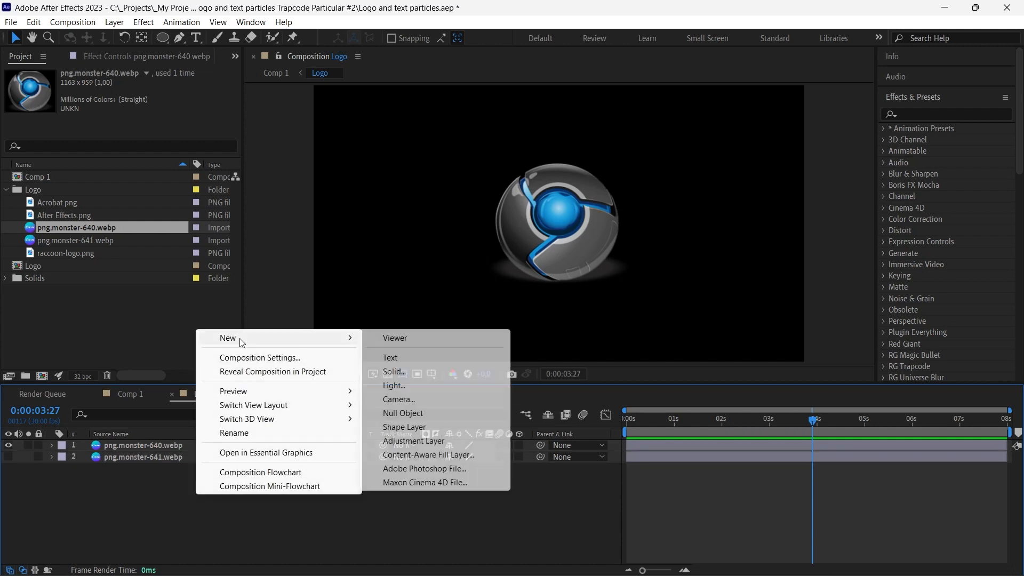
left_click(395, 358)
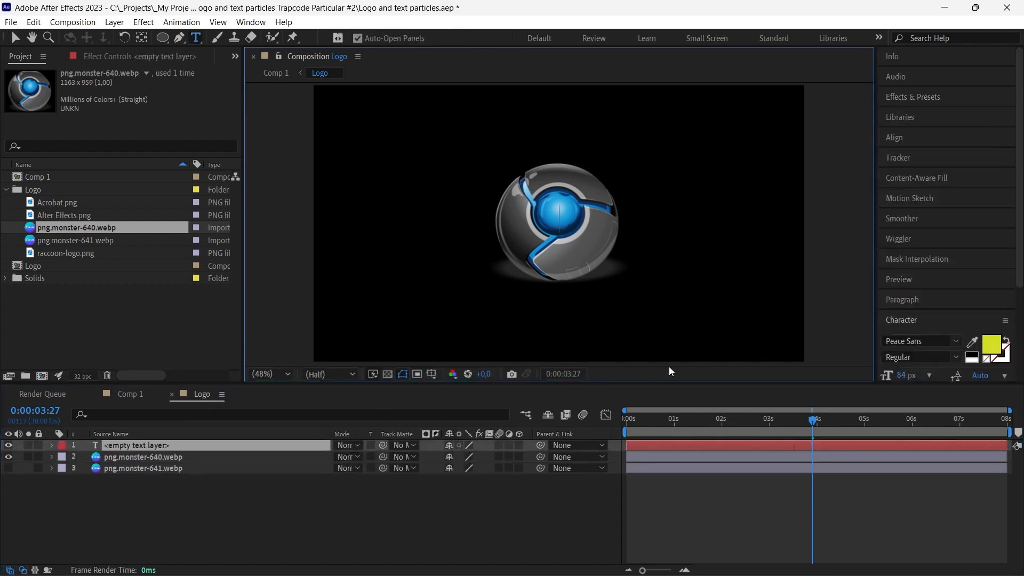
type("E")
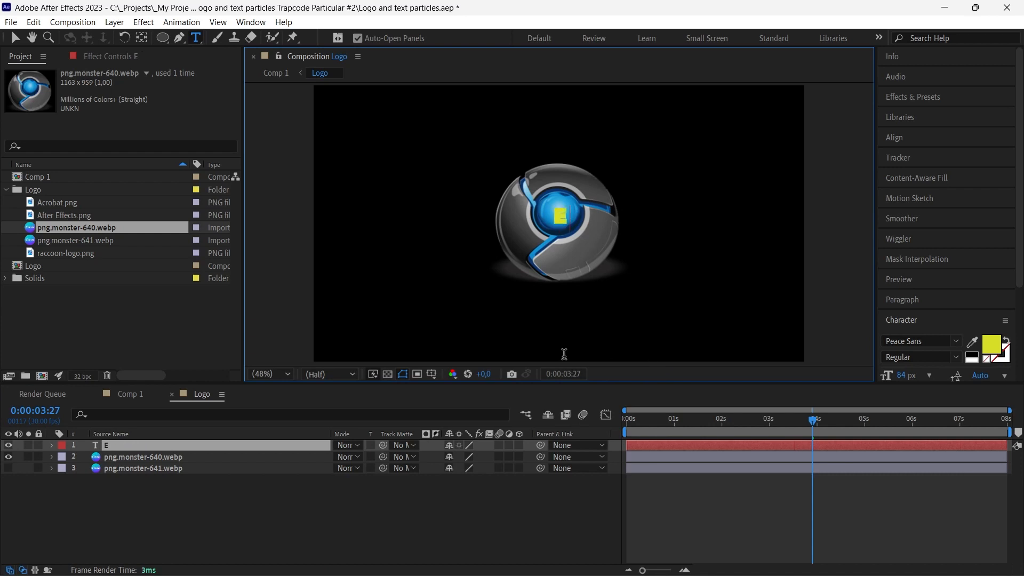
key("BackSpace")
type("TEXT")
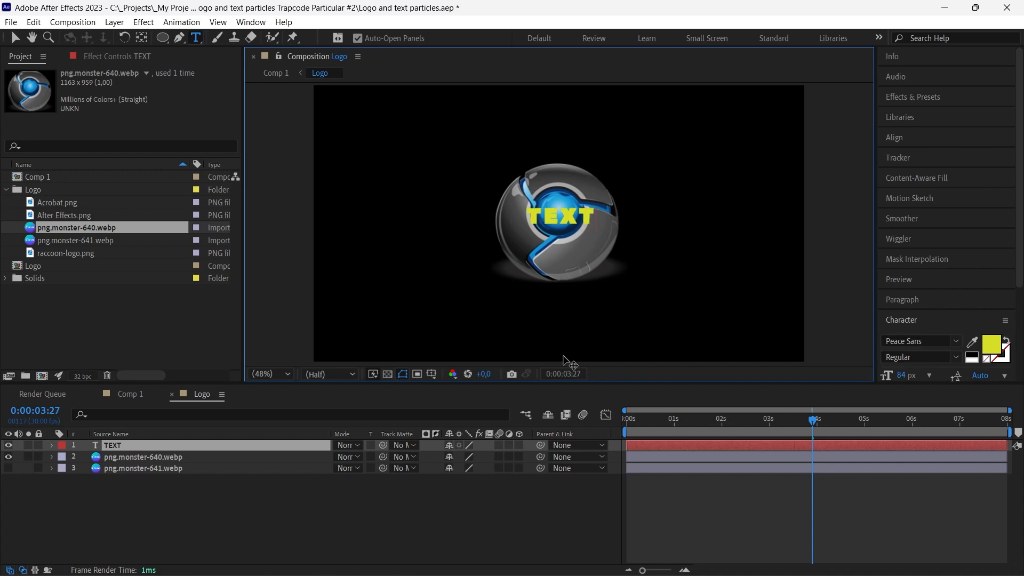
type("s")
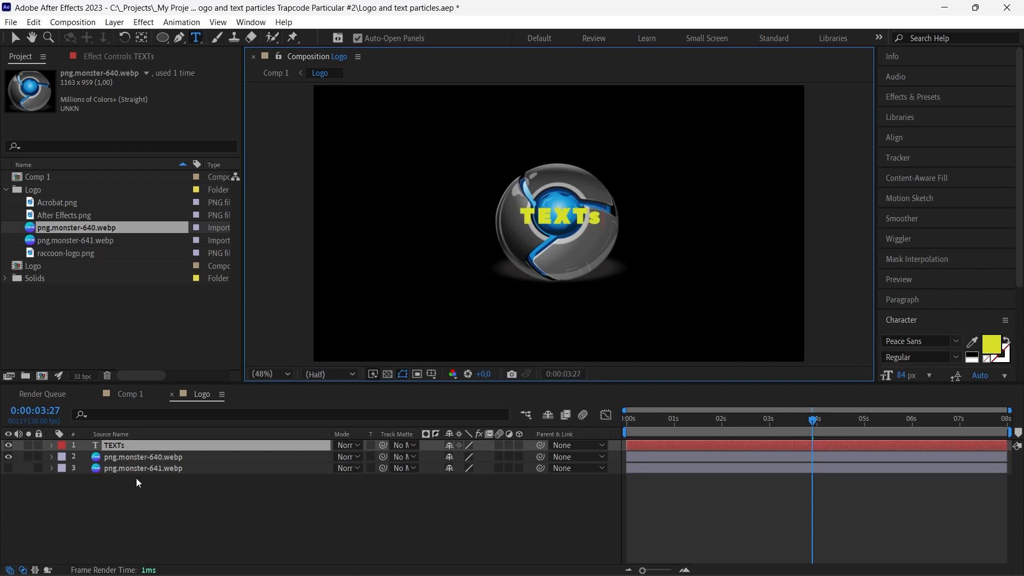
key("BackSpace")
left_click(356, 507)
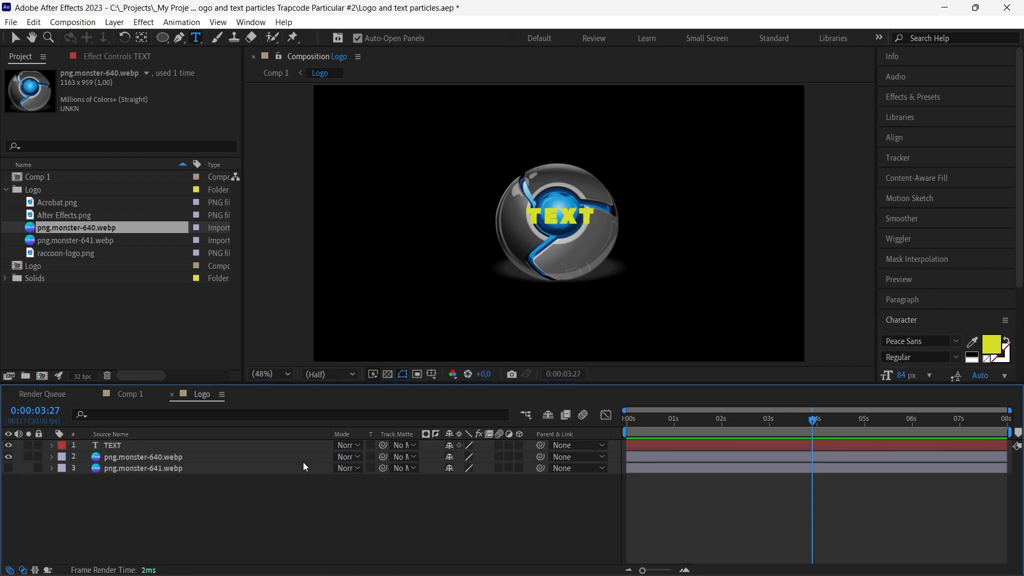
Scale the TEXT layer to 274% and hide the png.monster-640.webp layer.
left_click(241, 446)
key("s")
left_click_drag(462, 456, 619, 478)
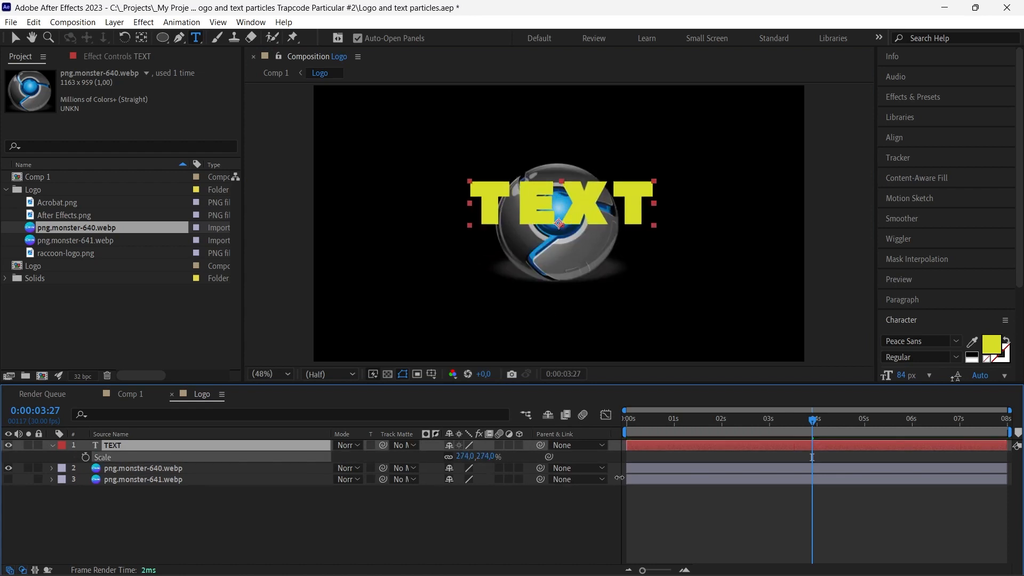
left_click(8, 468)
Preview the particle reveal in Comp 1 with the text in place of the logo.
left_click(131, 394)
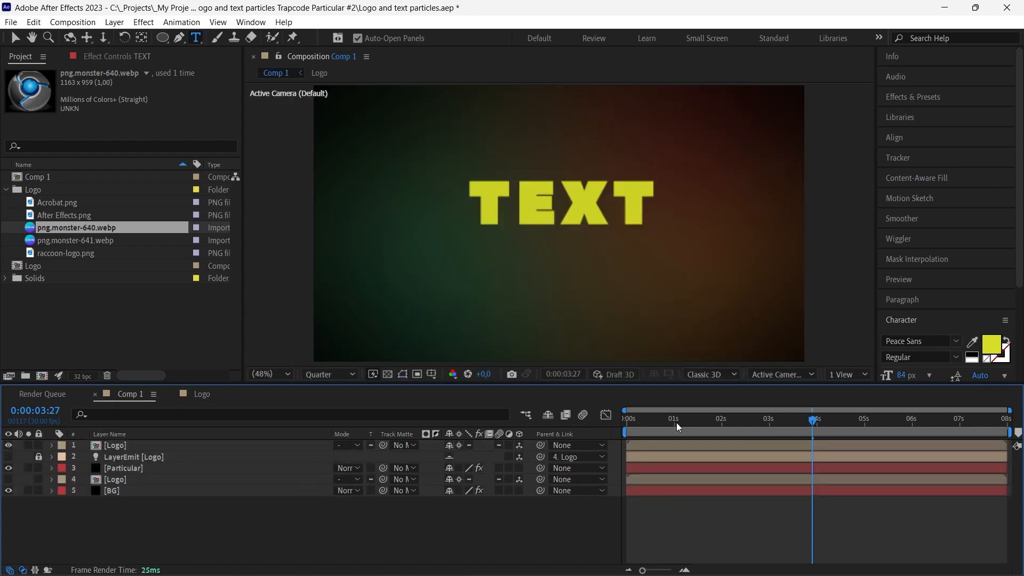
key("space")
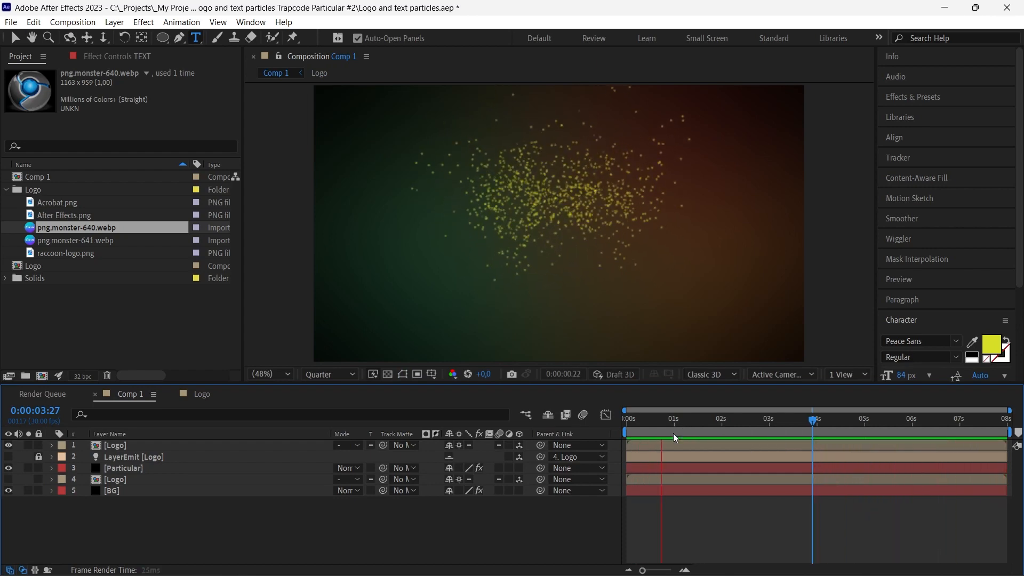
key("space")
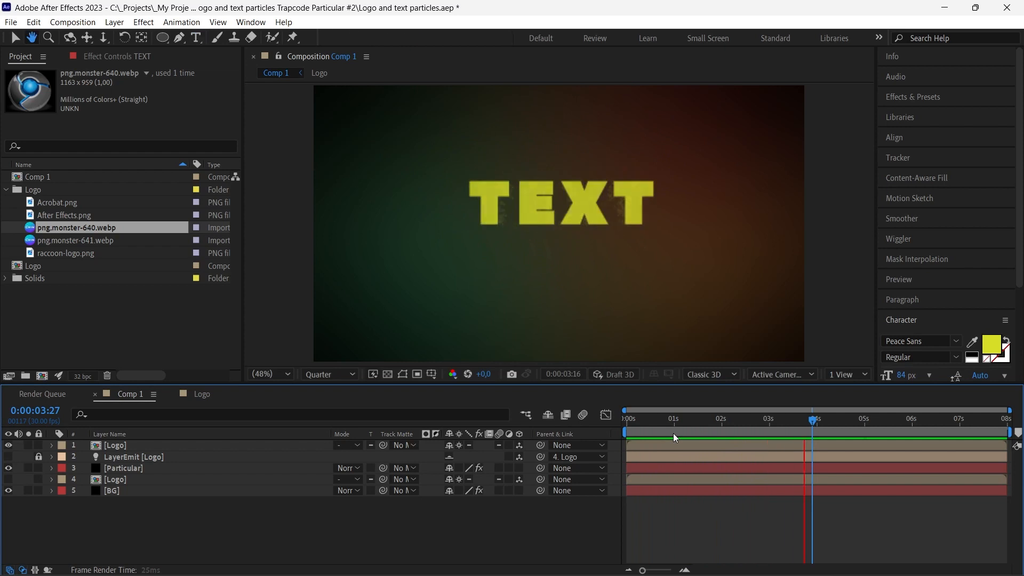
Add a Drop Shadow layer style to the topmost Logo layer in Comp 1.
right_click(117, 447)
mouse_move(211, 237)
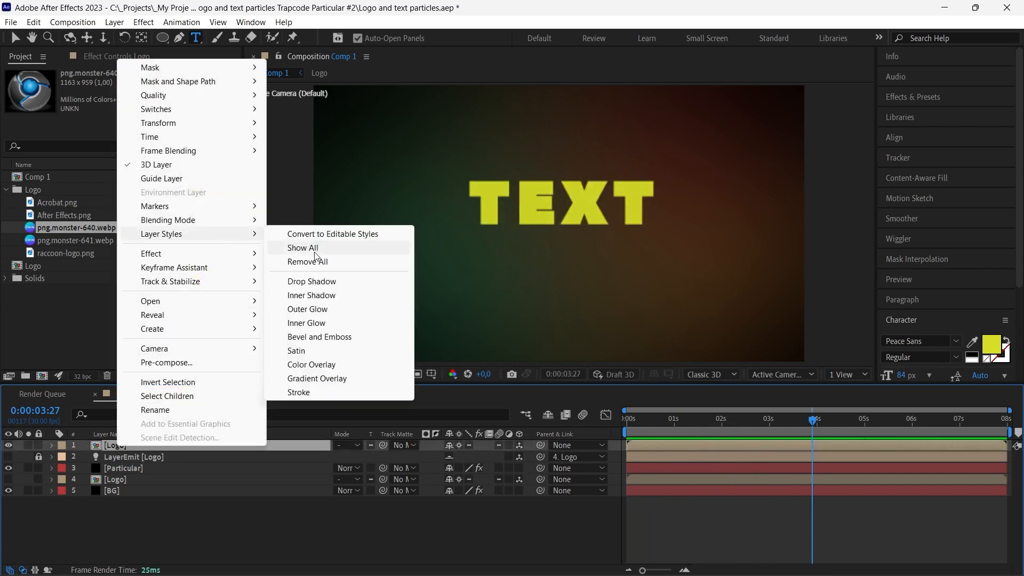
left_click(315, 281)
scroll(168, 454, "up", 2)
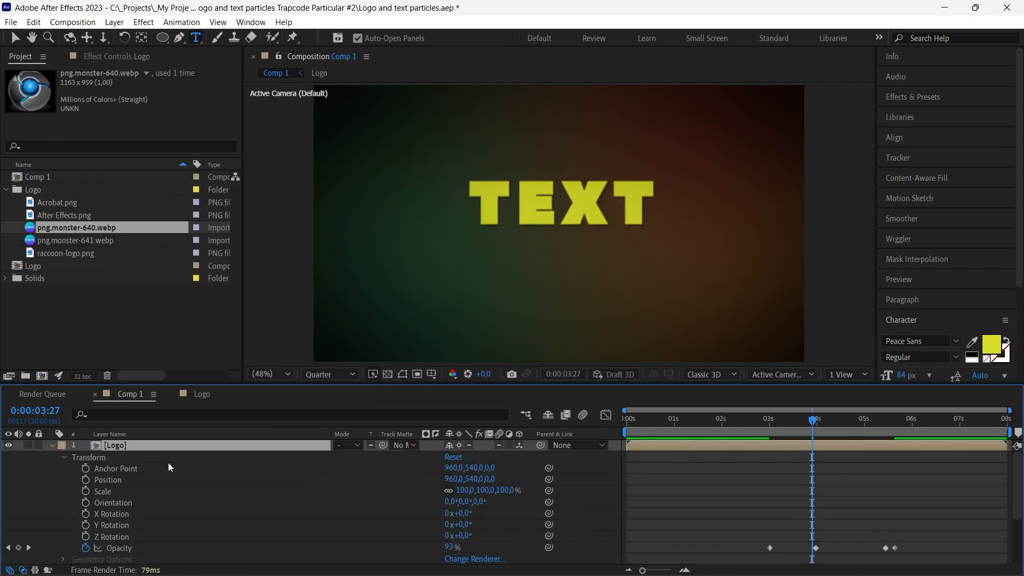
Add a Bevel and Emboss layer style to the topmost Logo layer in Comp 1 and set the preview resolution to Full.
right_click(165, 450)
mouse_move(290, 238)
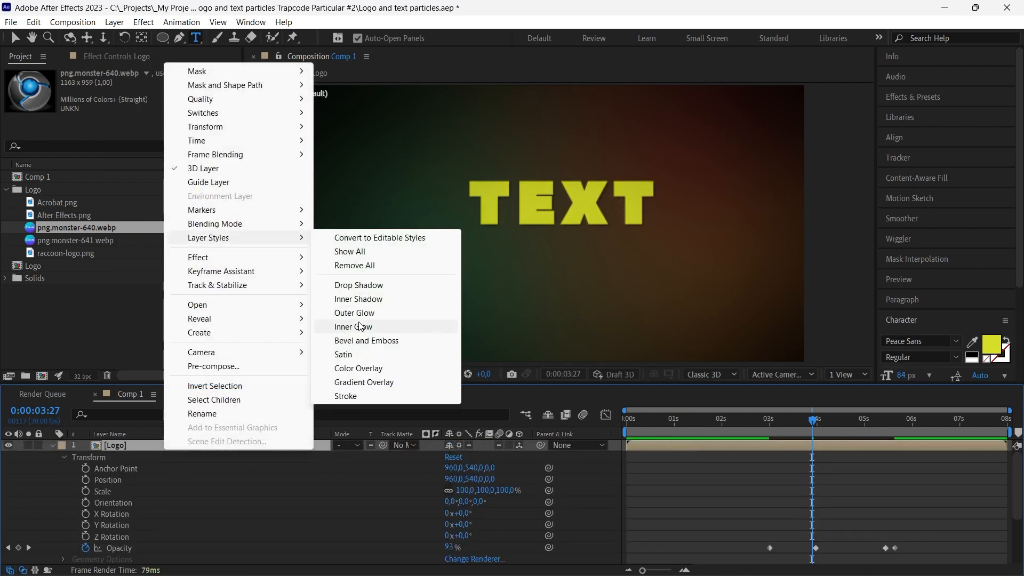
left_click(358, 340)
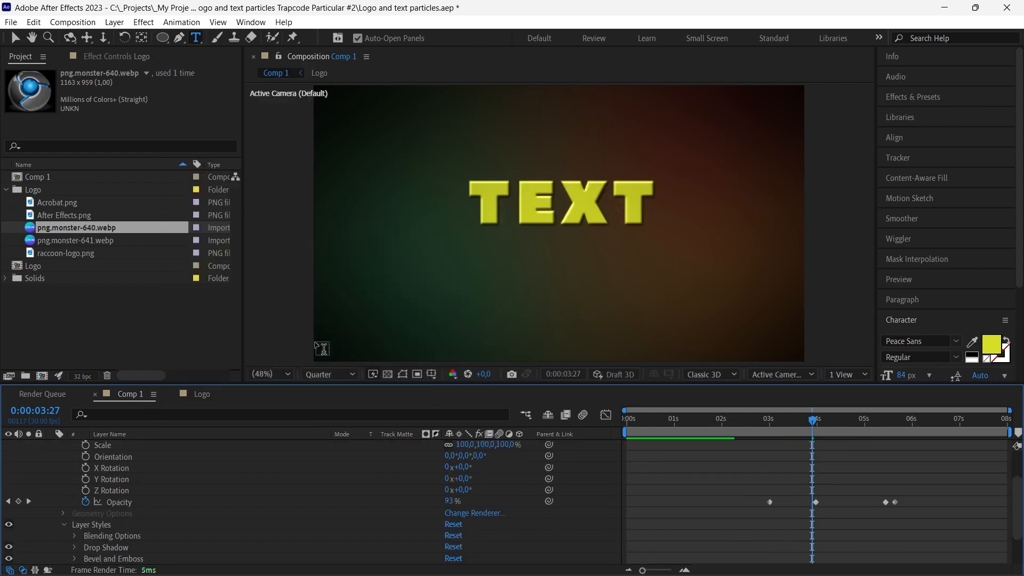
left_click(331, 378)
left_click(327, 406)
scroll(63, 469, "up", 2)
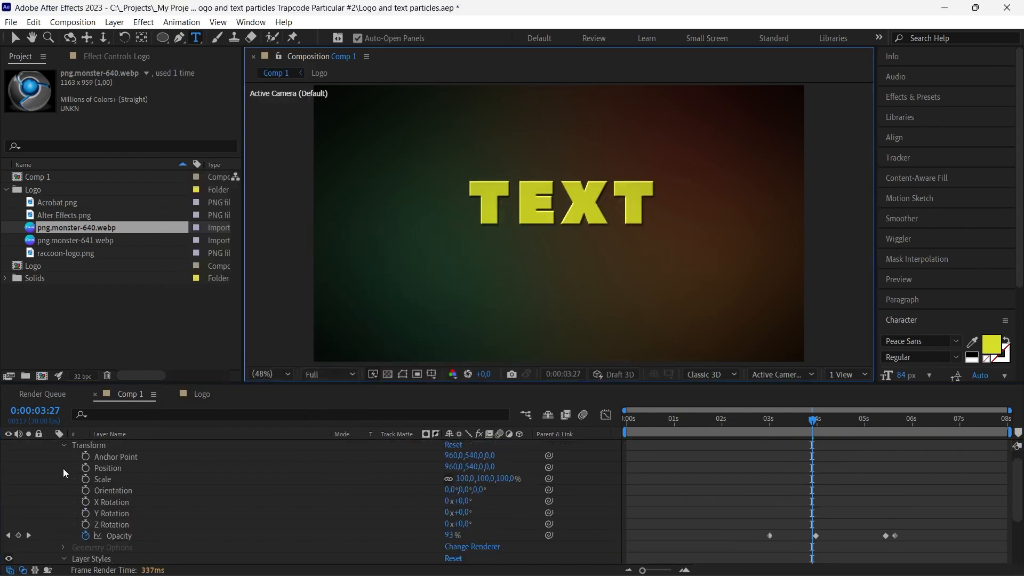
scroll(63, 469, "up", 1)
left_click(55, 452)
Add a Drop Shadow layer style to the Particular layer in Comp 1.
right_click(127, 470)
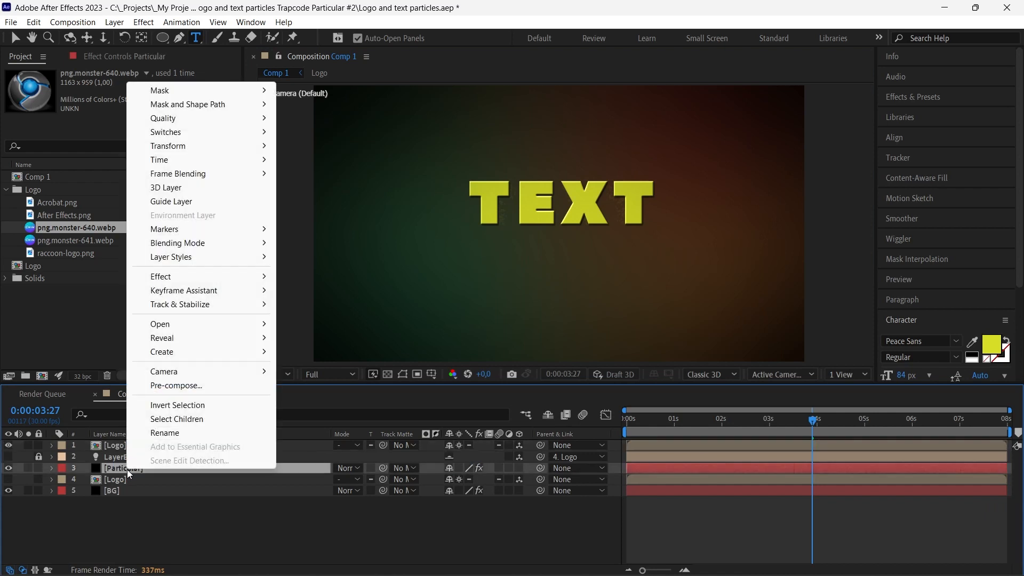
mouse_move(214, 256)
left_click(320, 304)
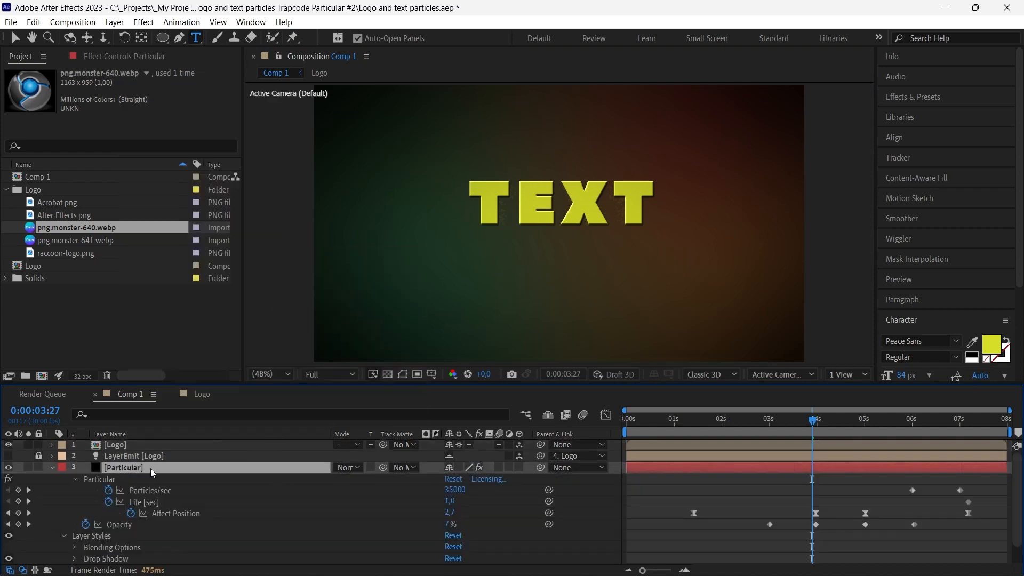
left_click(52, 469)
Preview the styled text and particle animation in Comp 1 from the first frame.
left_click(664, 421)
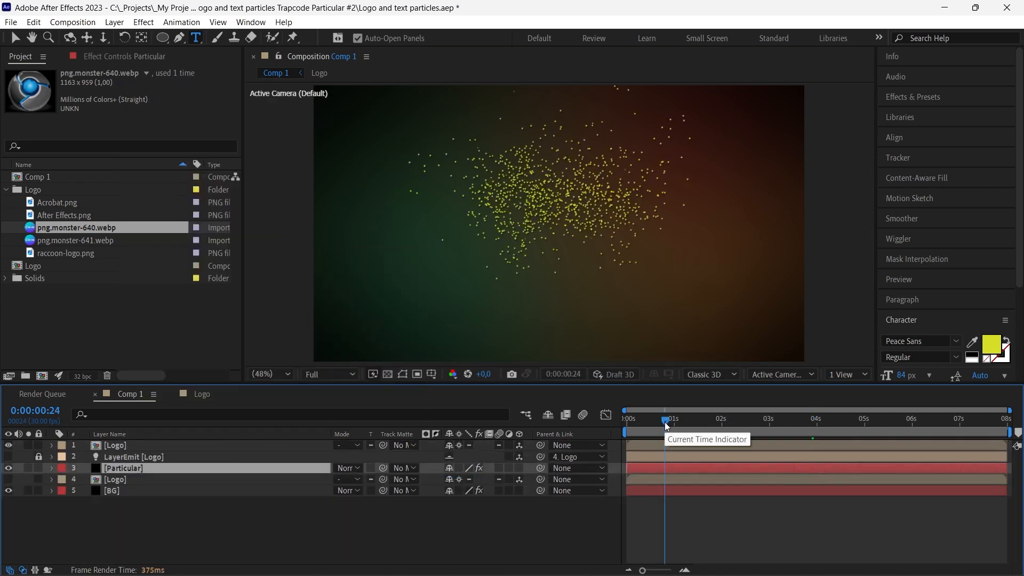
left_click_drag(664, 421, 618, 417)
key("space")
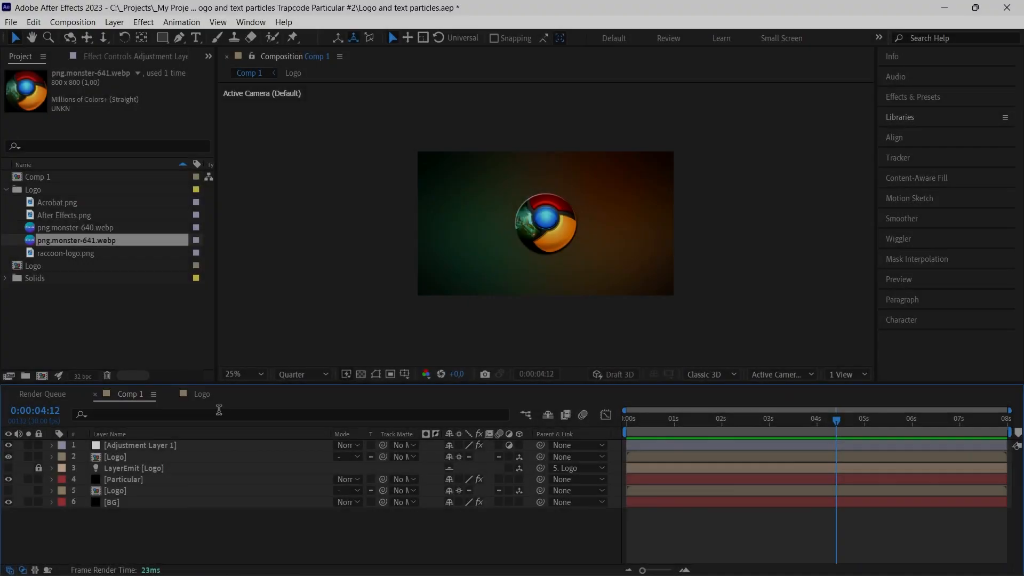
In the Logo composition, draw a tall narrow rectangular mask just right of the png.monster-641.webp logo and set its mode to None.
left_click(213, 394)
left_click(194, 479)
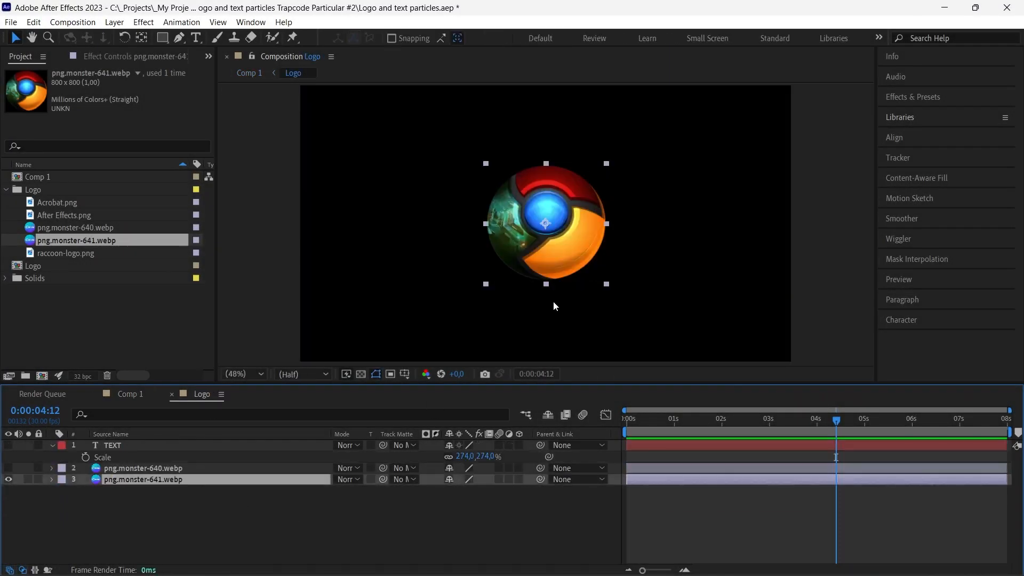
scroll(553, 300, "down", 2)
key("q")
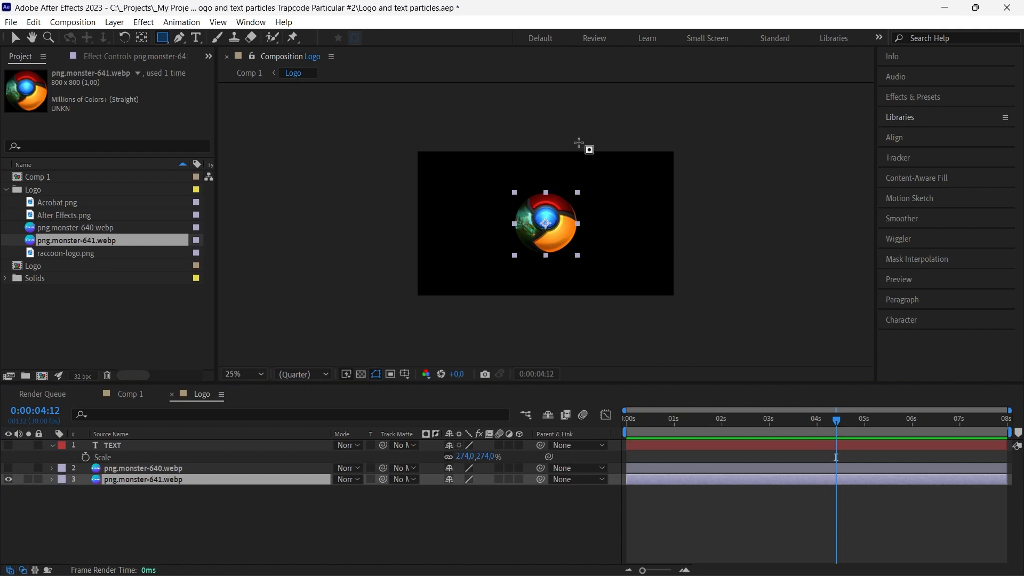
left_click_drag(577, 142, 602, 313)
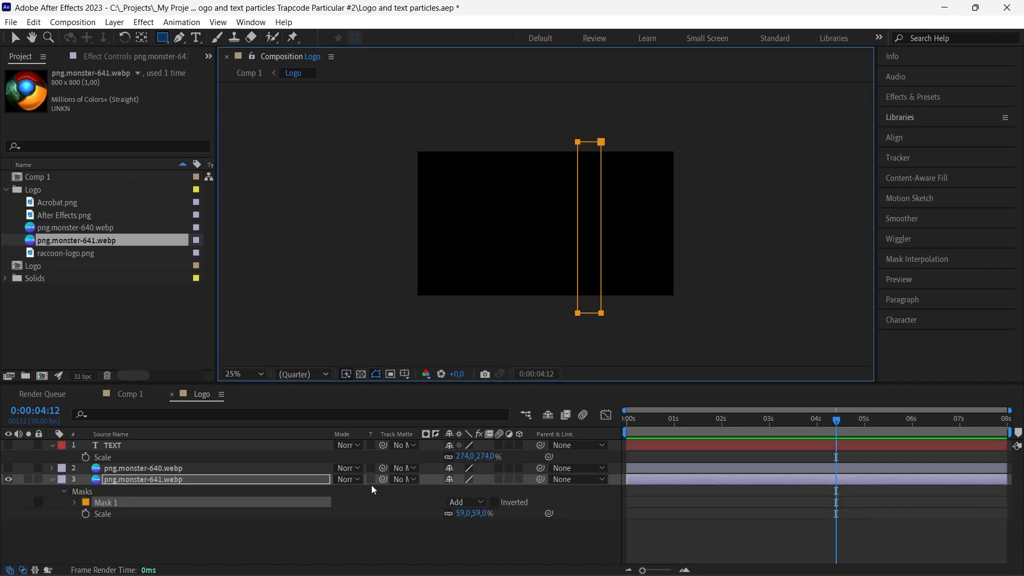
left_click(480, 502)
left_click(464, 406)
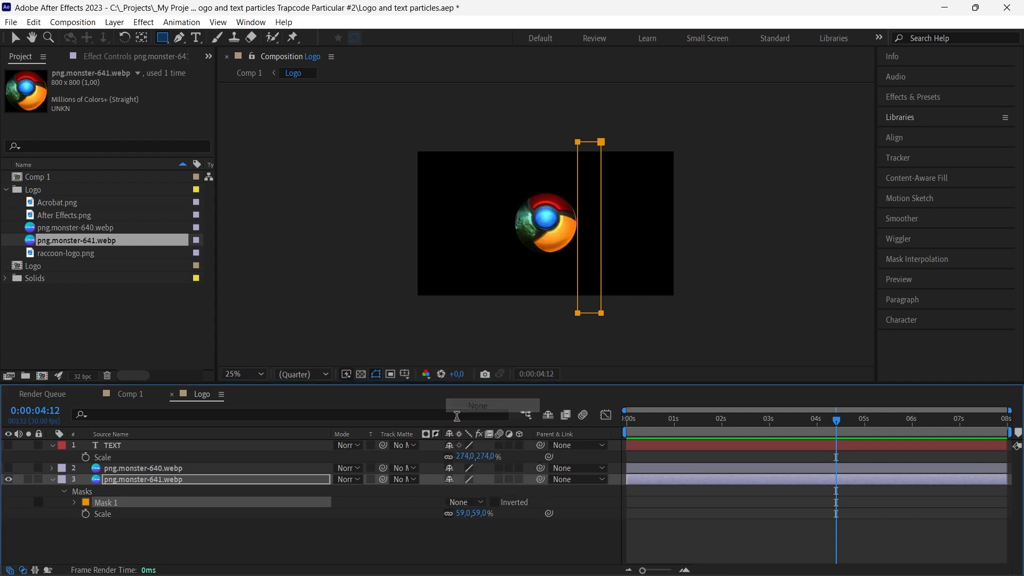
Keyframe the Mask Path at 0:00:04:12, and at 0:00:07:29 move the mask just past the logo's left edge.
left_click(75, 502)
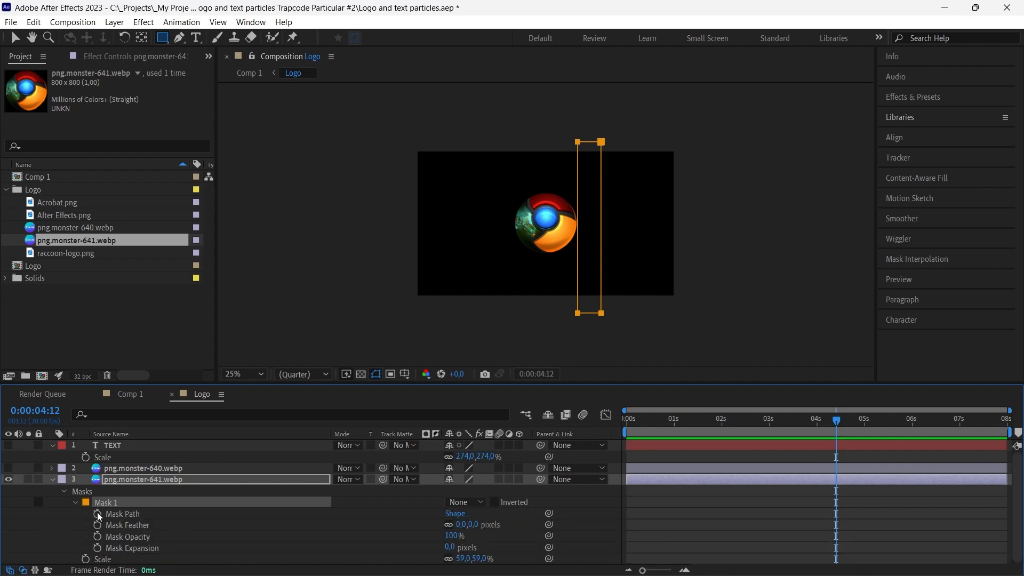
left_click(98, 514)
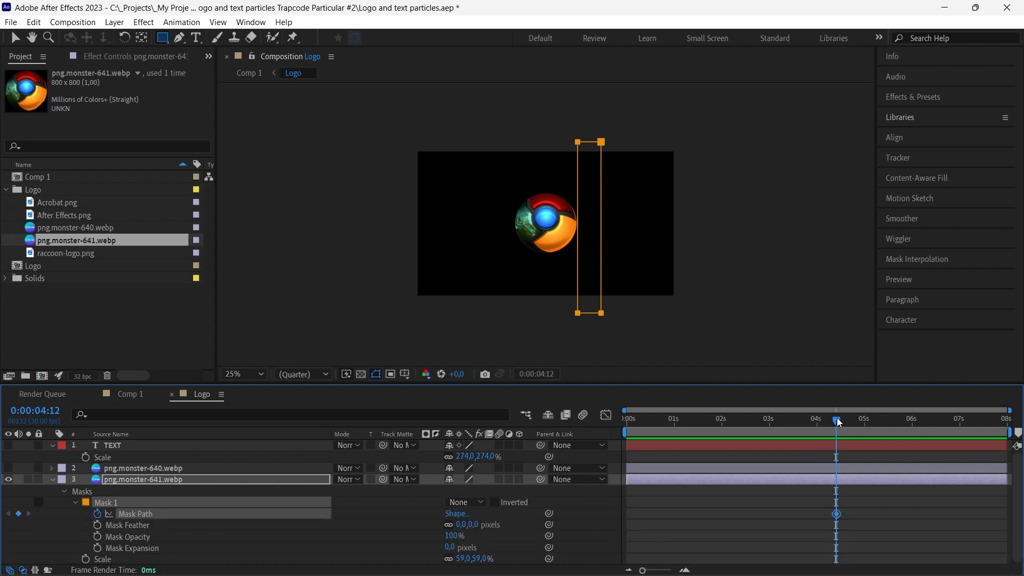
left_click_drag(839, 422, 1014, 425)
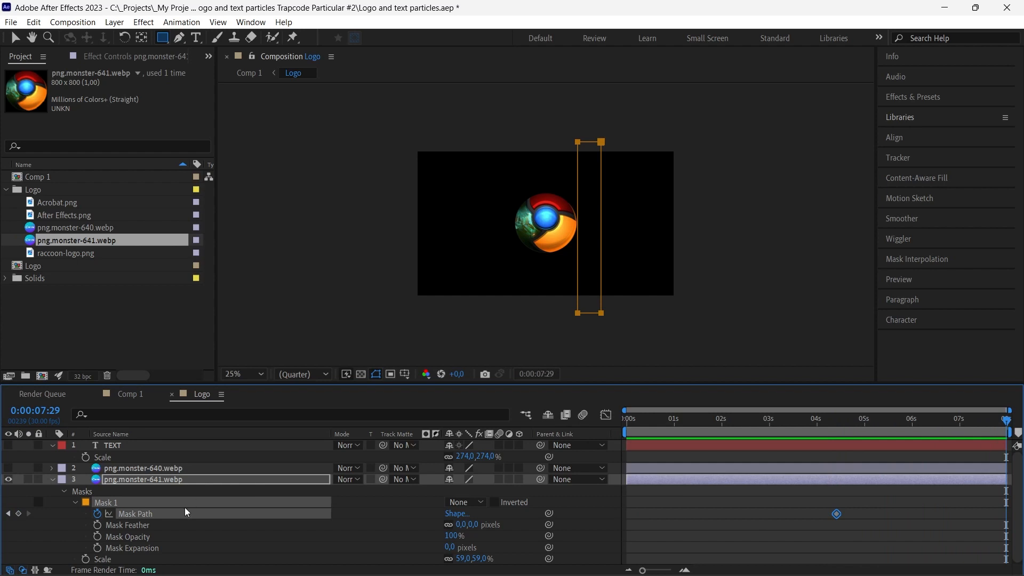
key("v")
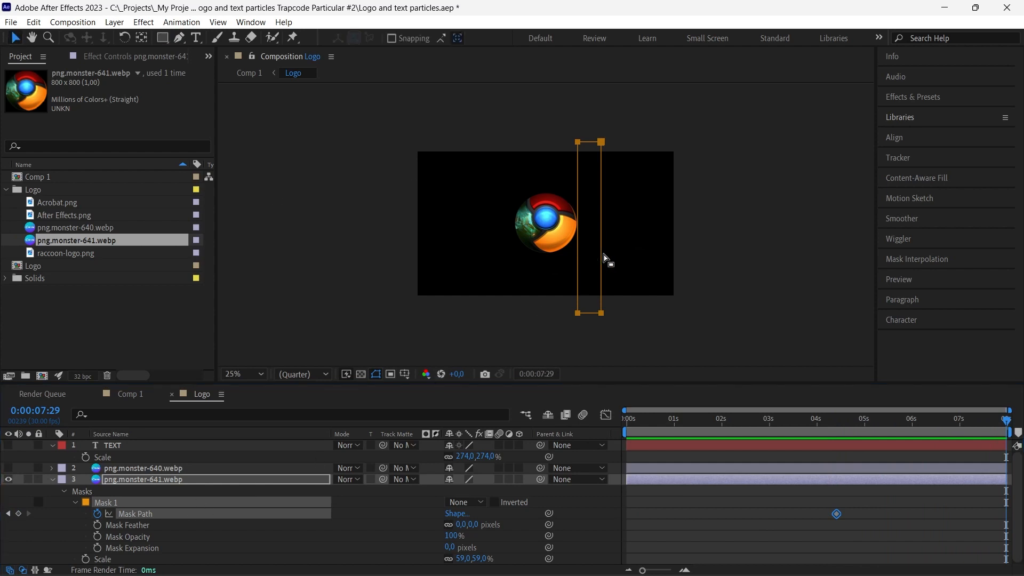
left_click_drag(603, 258, 513, 255)
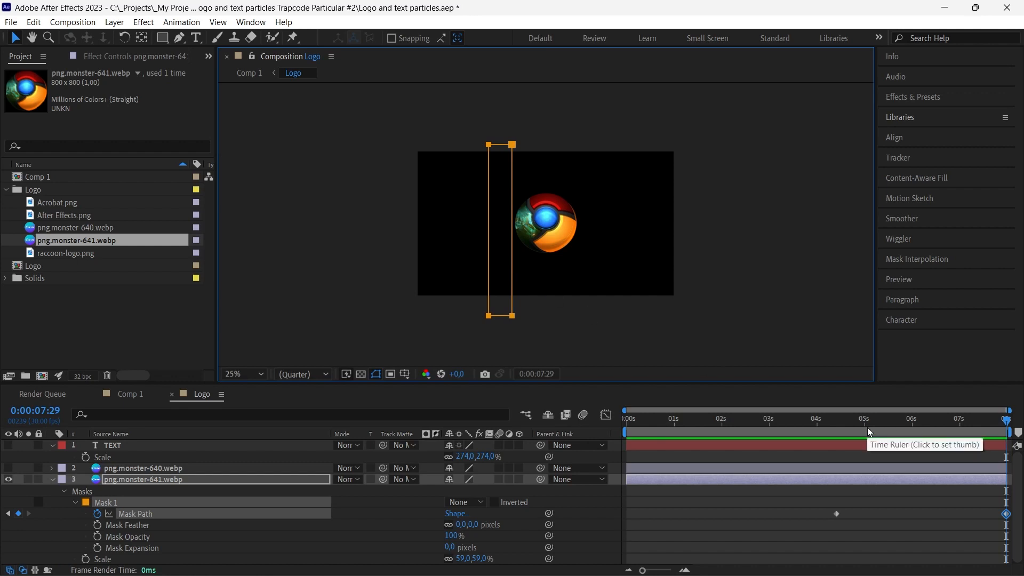
Shift the first Mask Path keyframe to about 5 seconds and check that moment at 0:00:04:29 in Comp 1.
left_click_drag(835, 514, 864, 516)
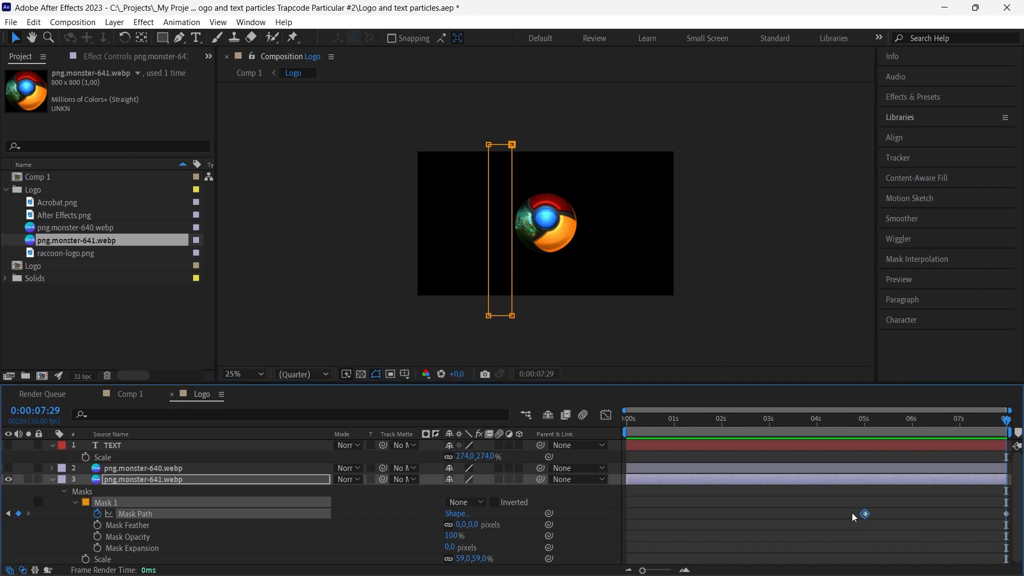
left_click(123, 394)
left_click(863, 420)
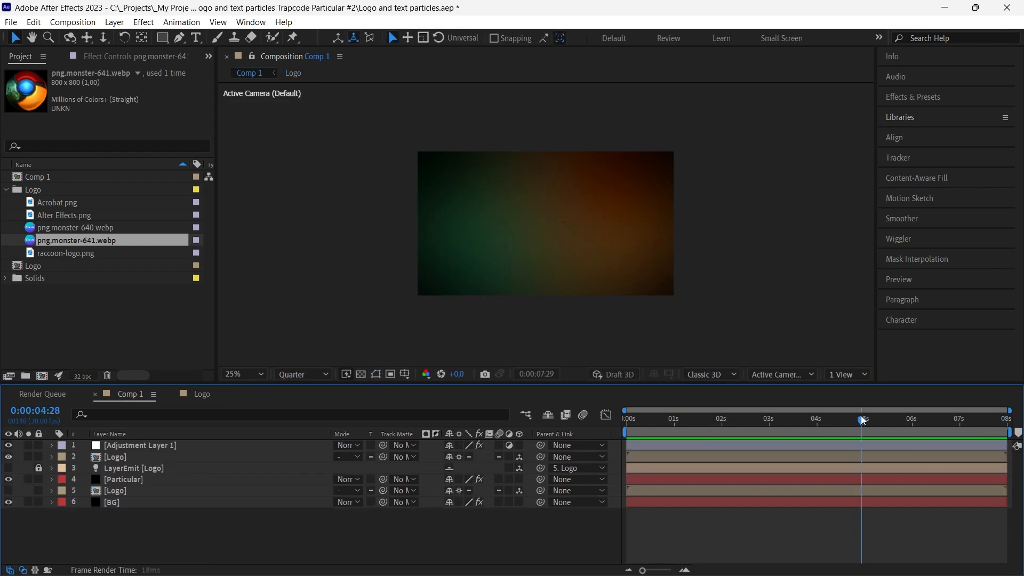
mouse_move(863, 420)
left_mouse_down()
mouse_move(912, 422)
mouse_move(865, 424)
left_mouse_up()
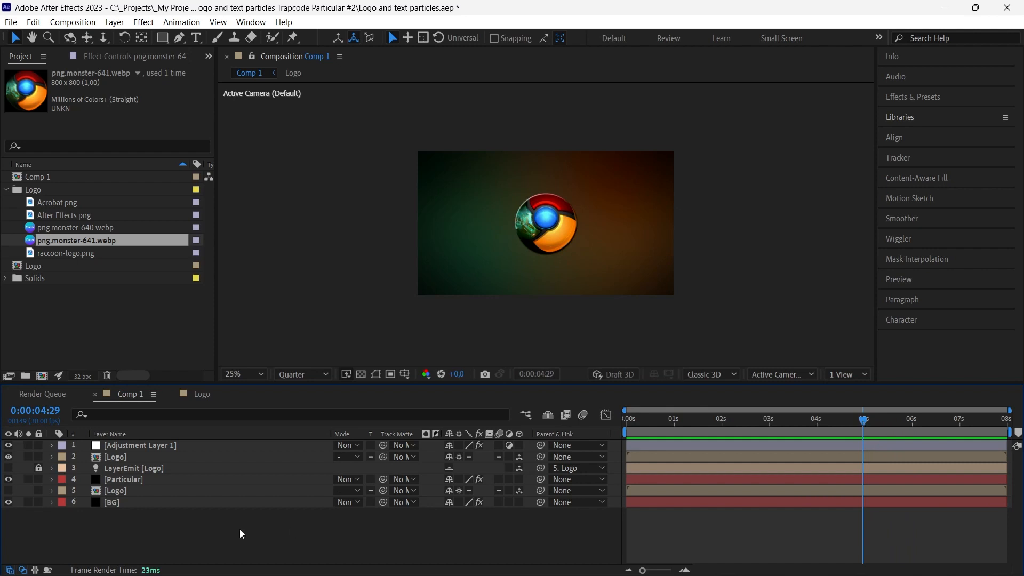
Set Mask 1 in the Logo composition to Add mode, with a feather of 112 pixels and an expansion of -34 pixels.
left_click(201, 394)
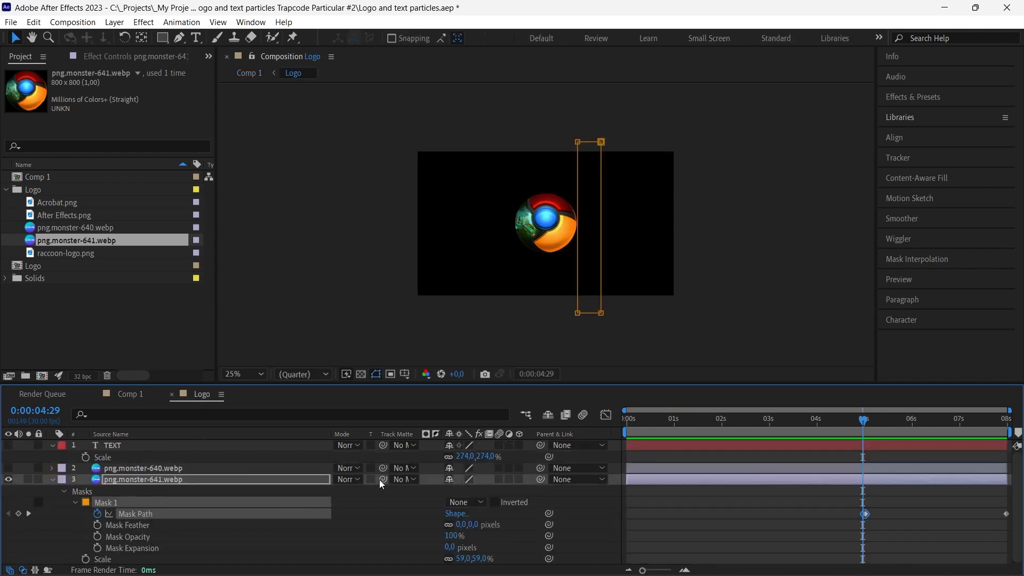
left_click(463, 502)
left_click(469, 419)
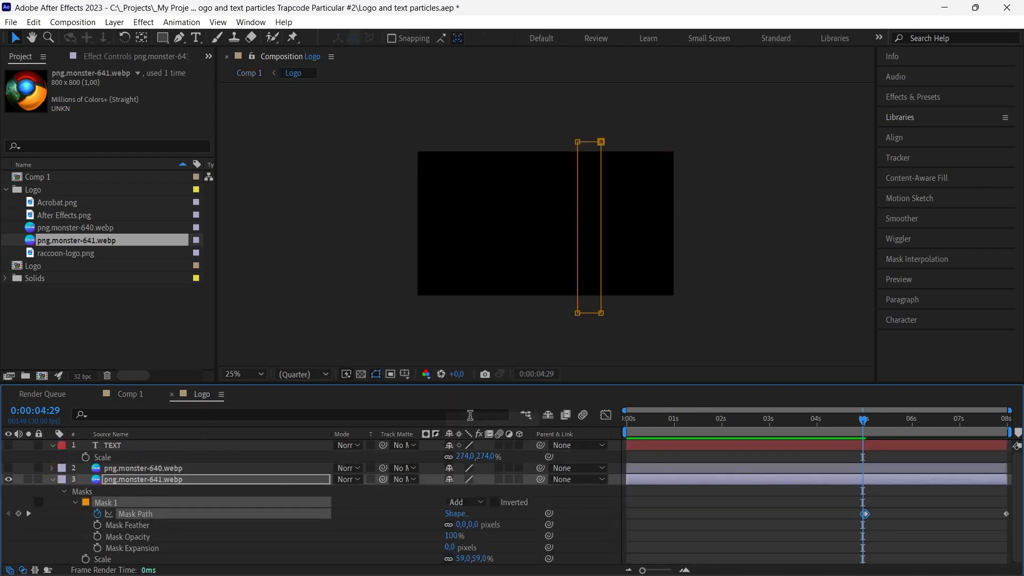
left_click(911, 425)
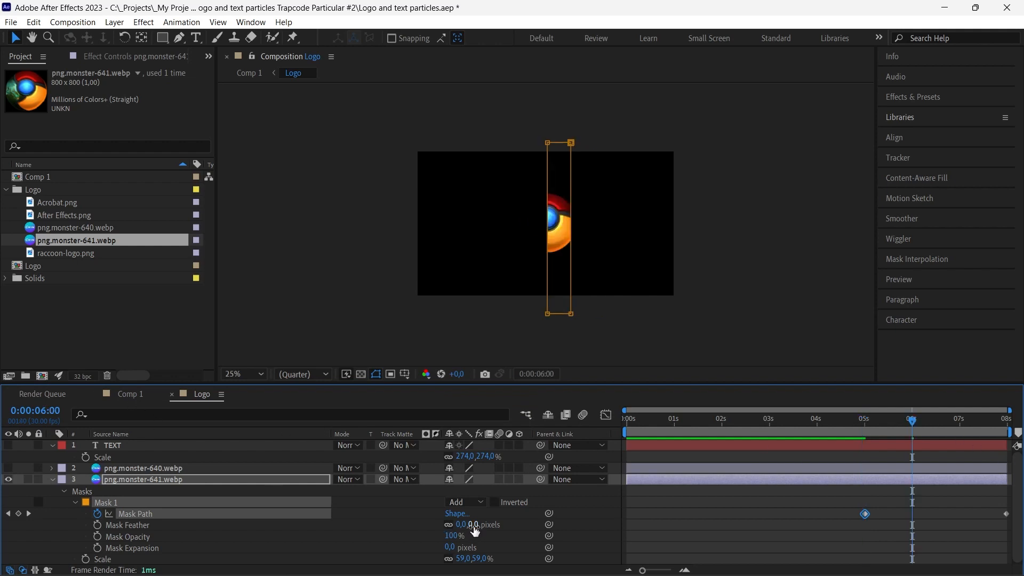
left_click_drag(475, 531, 542, 528)
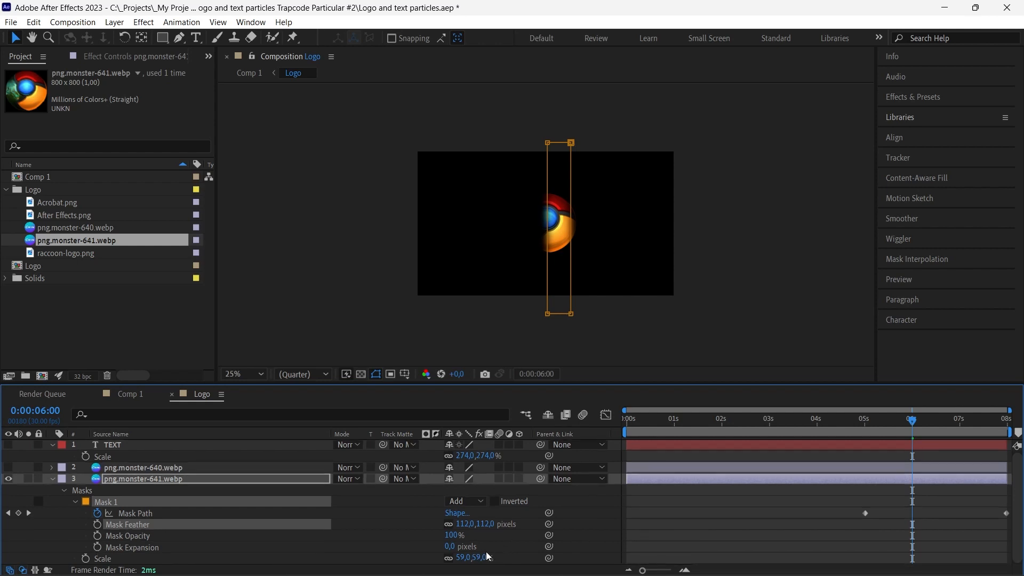
left_click_drag(451, 549, 428, 543)
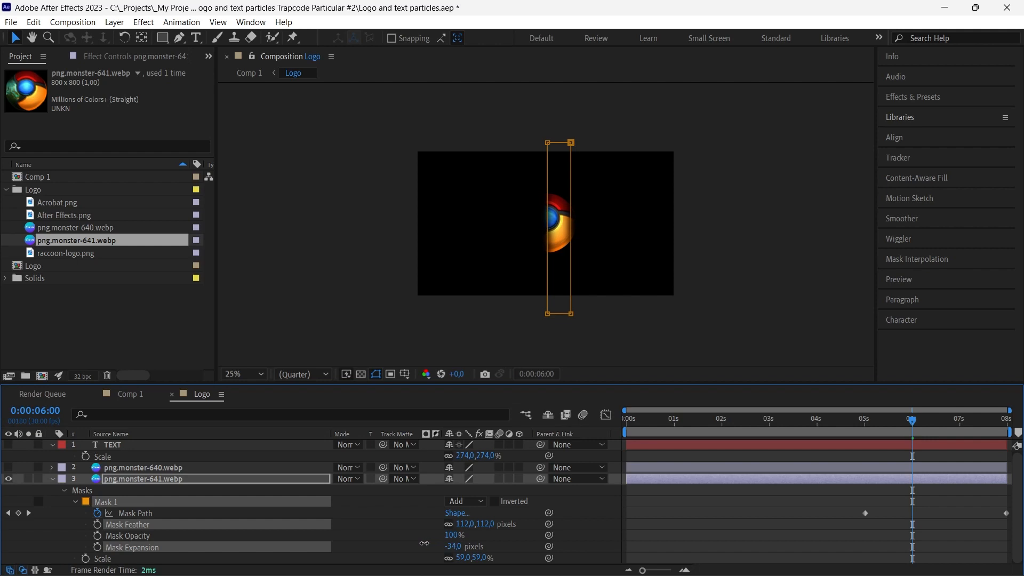
Place png.monster-641.webp directly above the BG layer in Comp 1 and scale it to 59%.
left_click(130, 394)
left_click_drag(68, 238, 117, 499)
key("s")
left_click(487, 513)
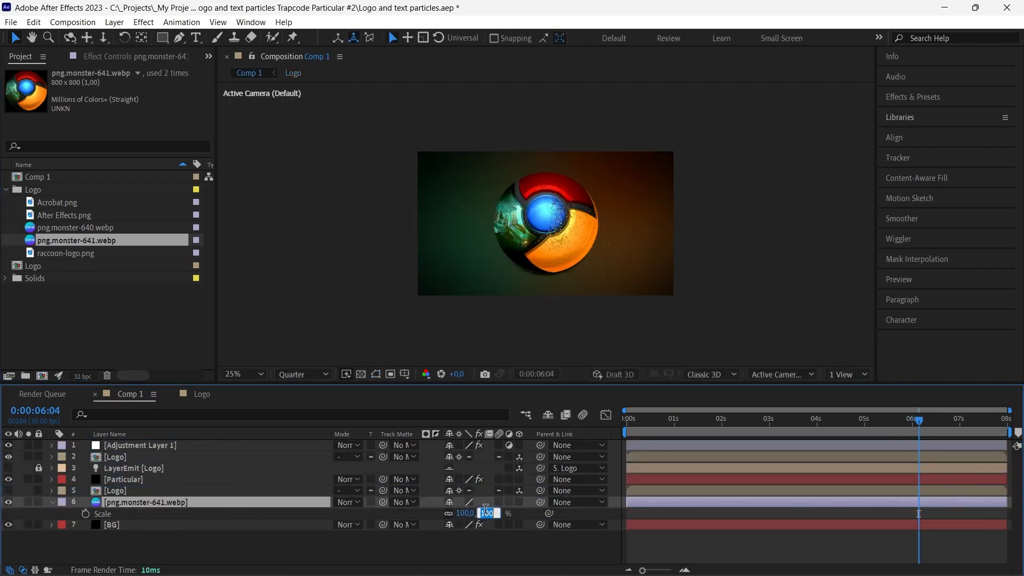
type("59")
key("Return")
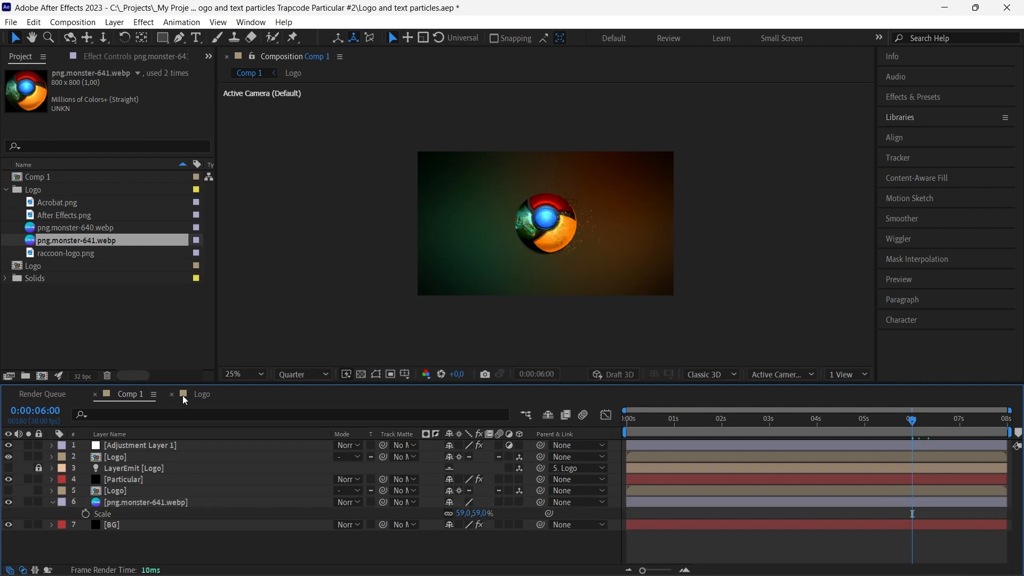
Go to the first Mask Path keyframe's time, 0:00:05:00, and apply Linear Wipe to the png.monster-641.webp layer in Comp 1.
left_click(184, 394)
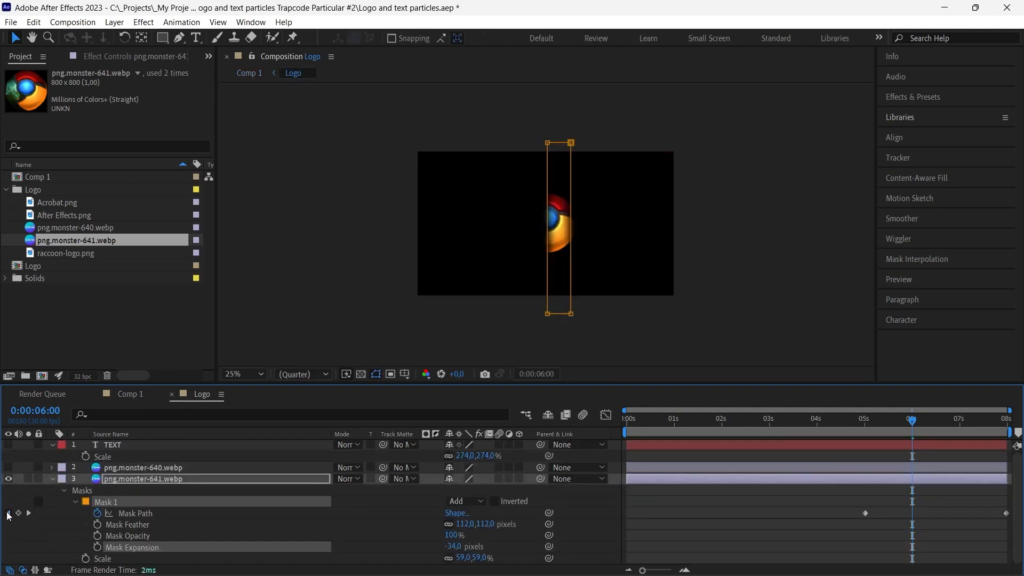
left_click(128, 394)
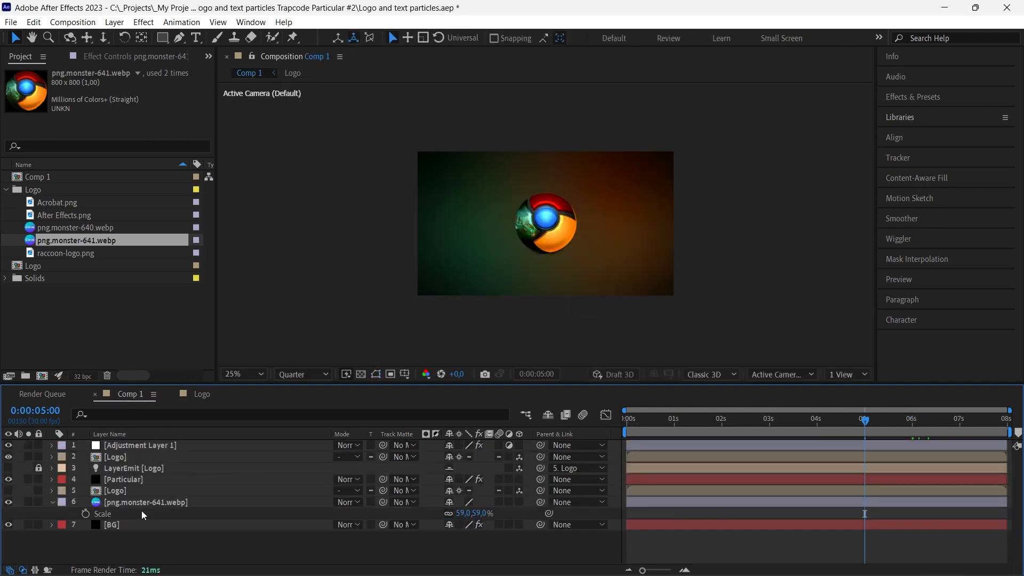
left_click(52, 502)
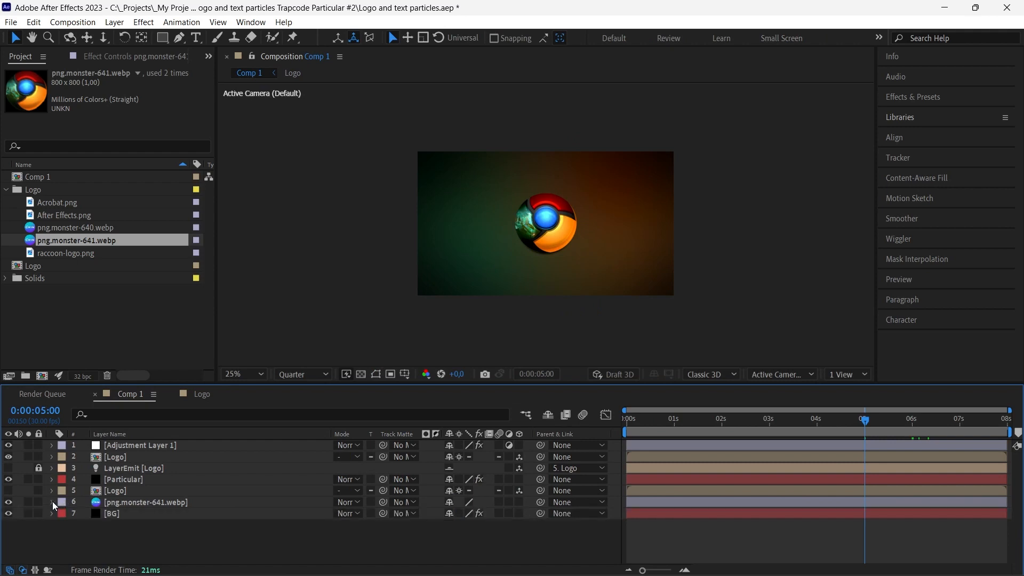
left_click(111, 500)
key("ctrl+space")
type("line")
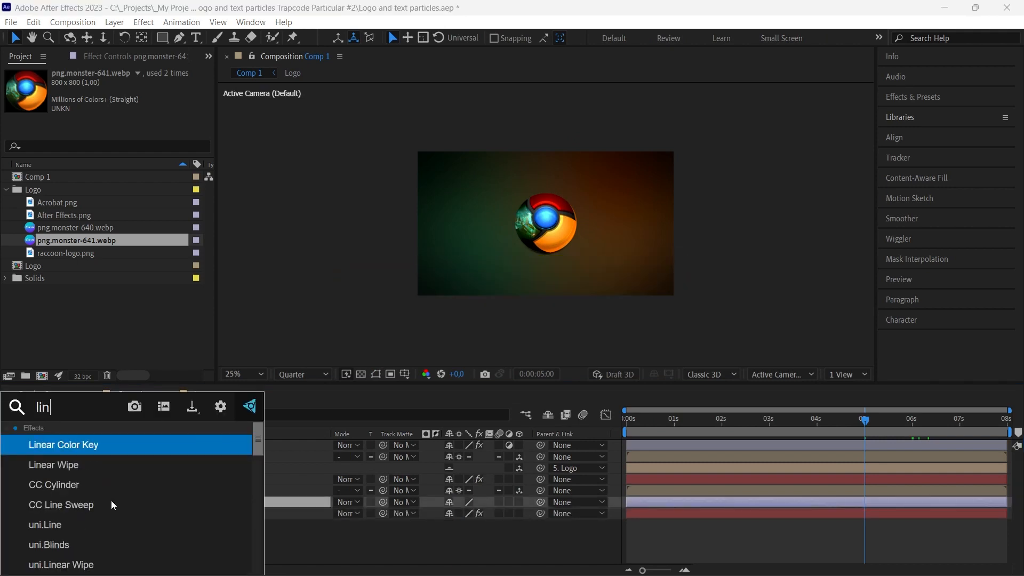
left_click(125, 464)
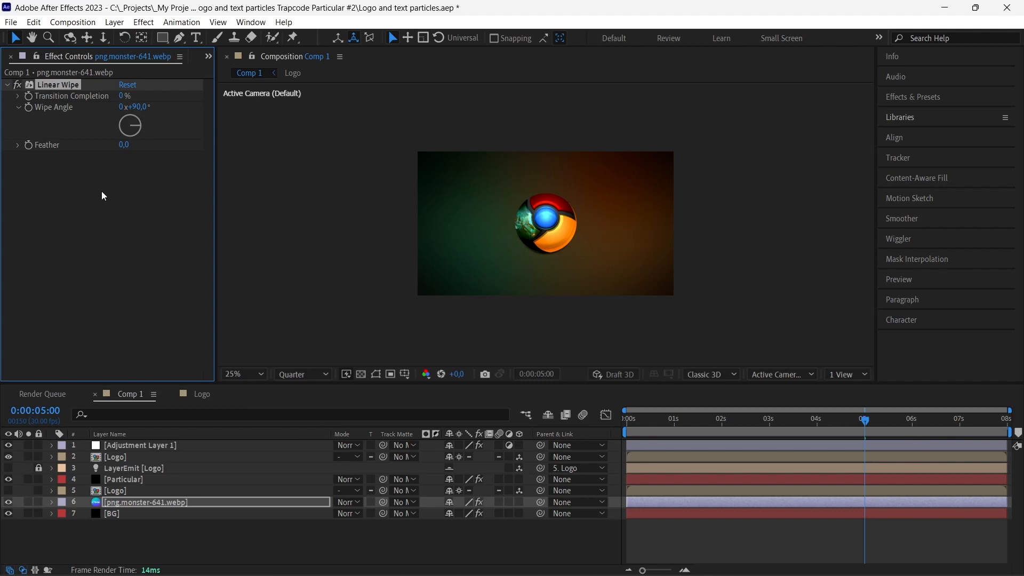
Set the Wipe Angle to -90°, animate Transition Completion from 0% at 0:00:05:00 through 0:00:07:29, and preview the wipe.
left_click(137, 107)
type("-90")
key("Return")
left_click(1006, 422)
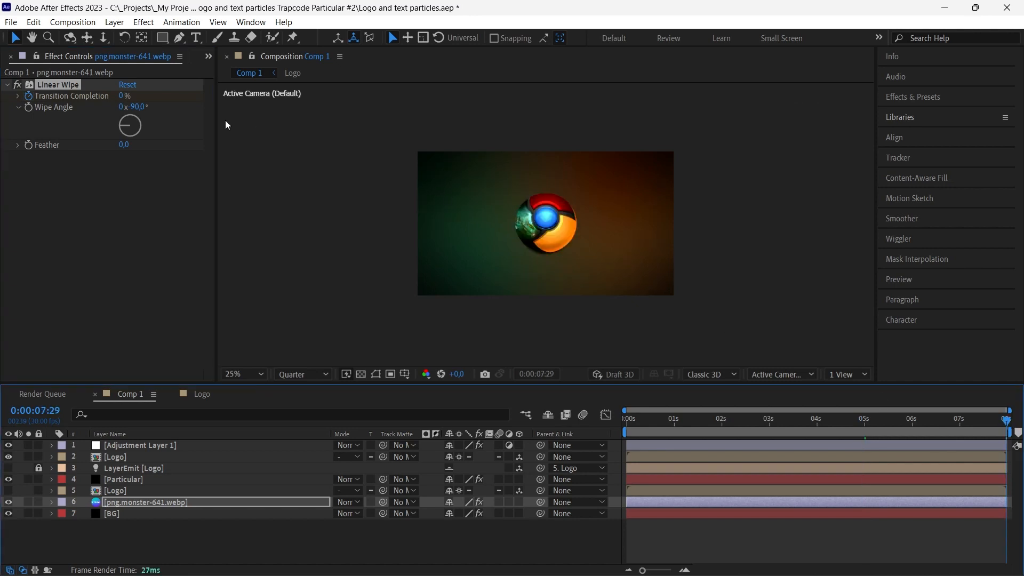
key("space")
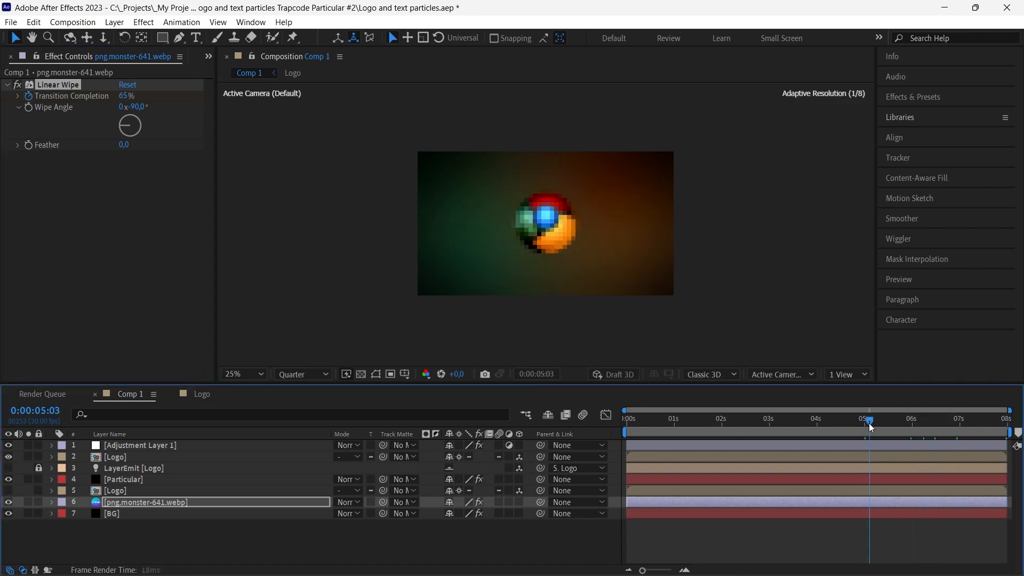
Set the Gravity in the Particular layer's Physics (Master) settings to -350 and preview the particles.
left_click(145, 480)
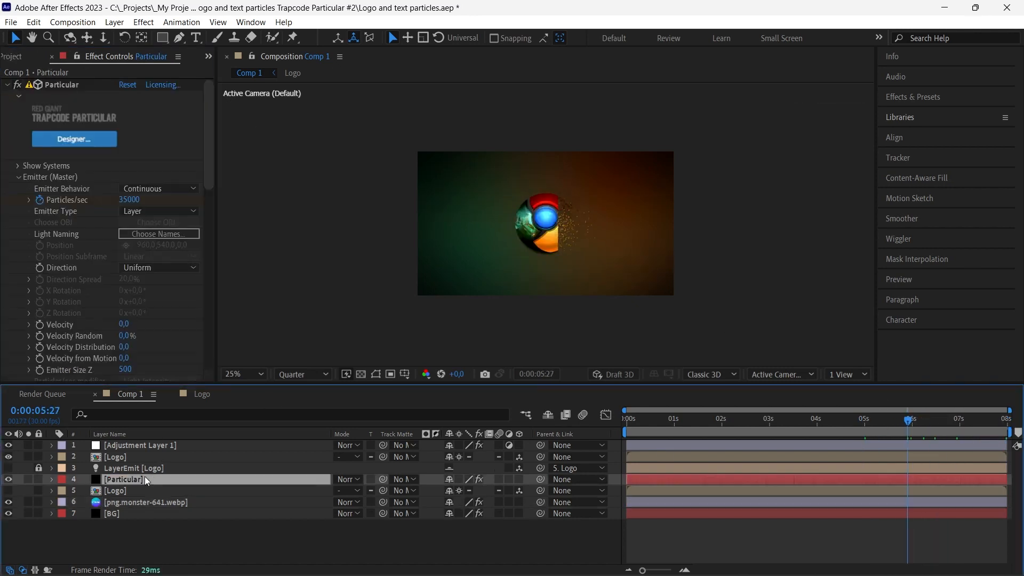
scroll(66, 200, "down", 7)
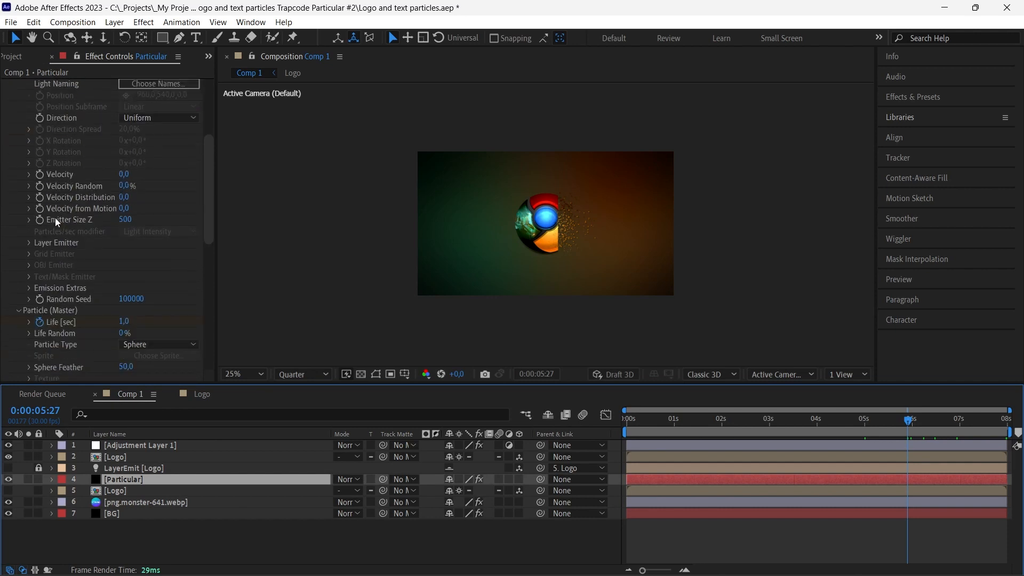
scroll(52, 226, "up", 7)
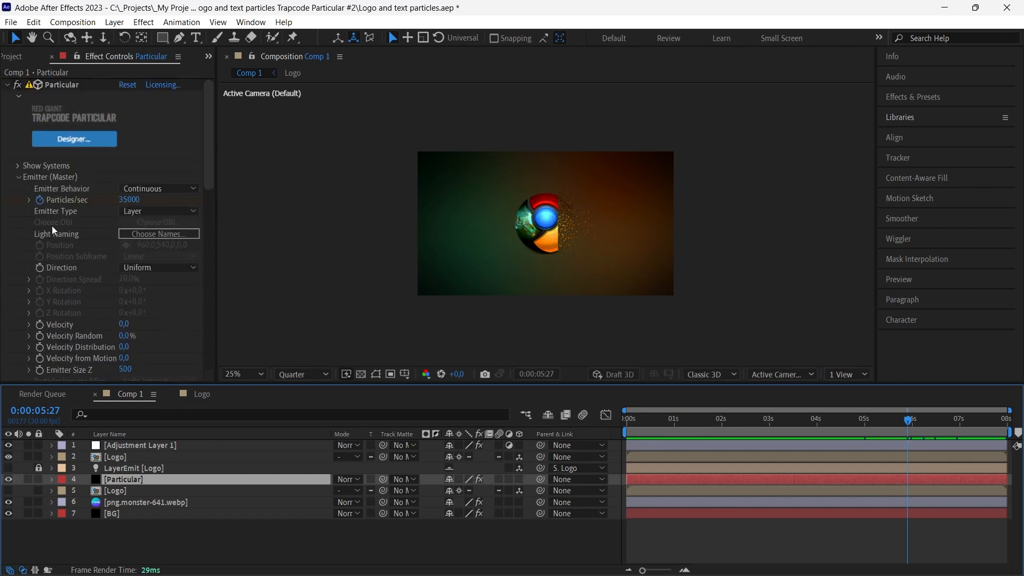
left_click(20, 178)
left_click(18, 188)
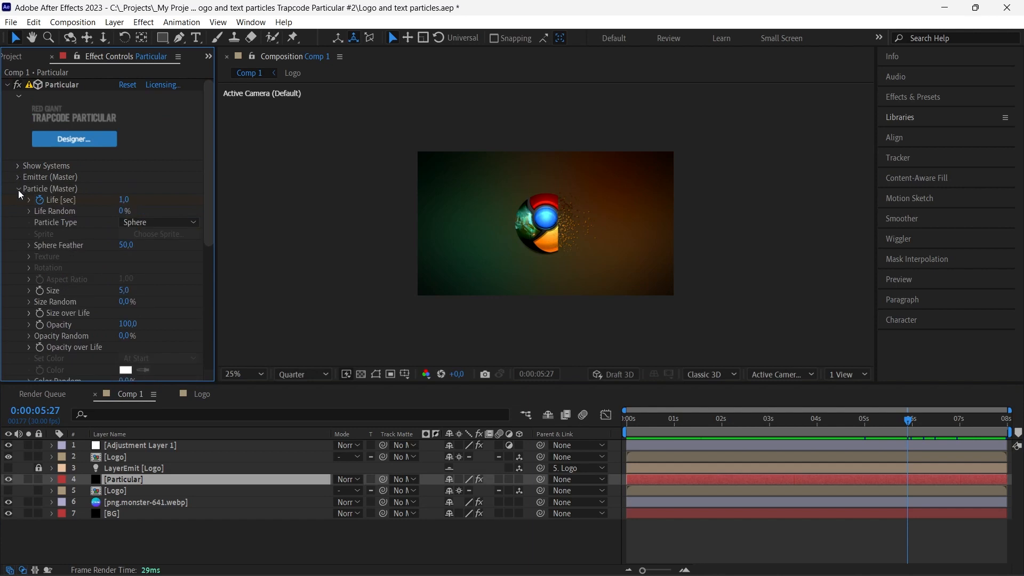
left_click(18, 189)
left_click(19, 212)
left_click(123, 236)
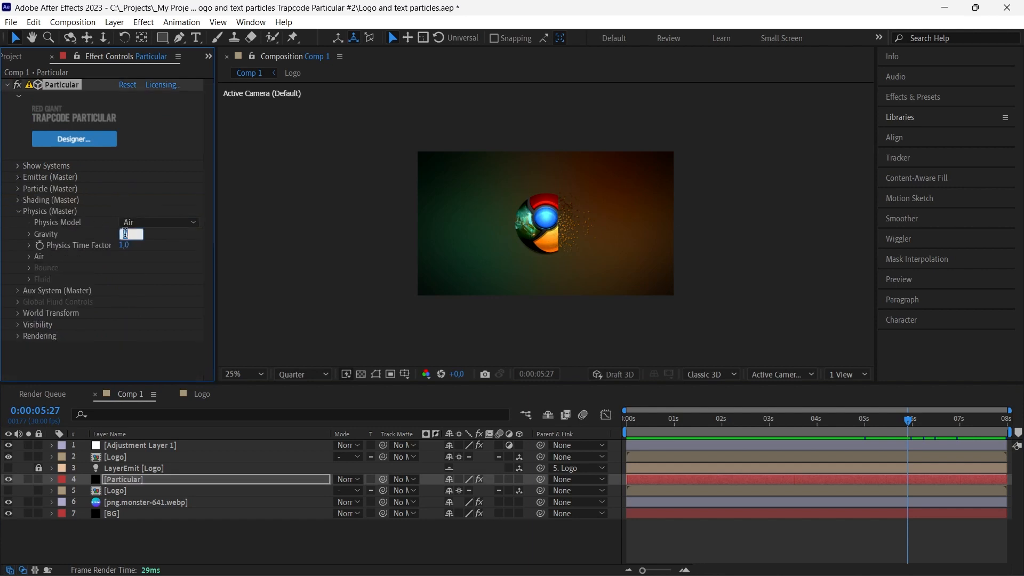
key("Return")
key("space")
Set the Particular layer's Opacity keyframe at 0:00:05:00 to 100%.
left_click(134, 481)
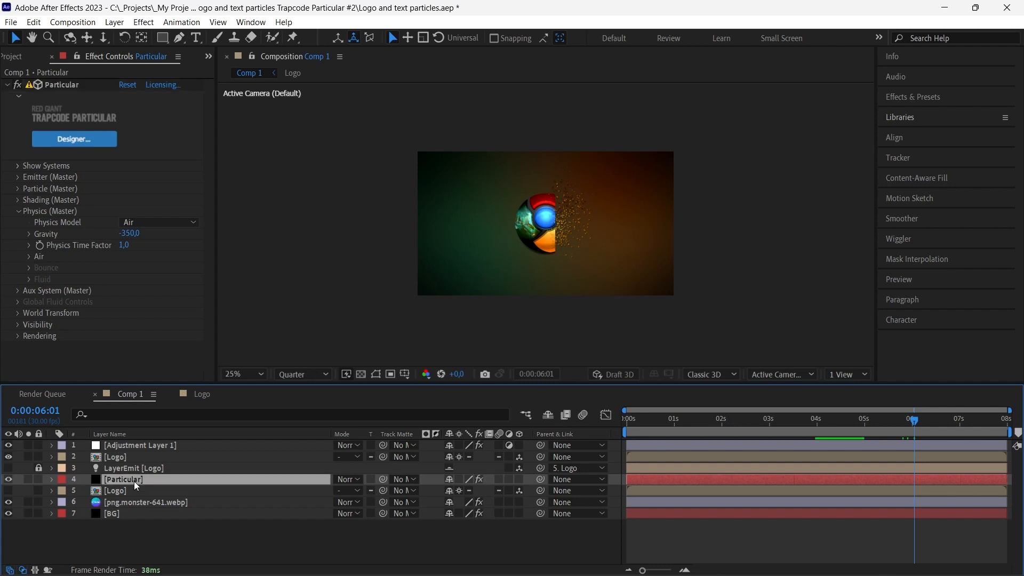
key("u")
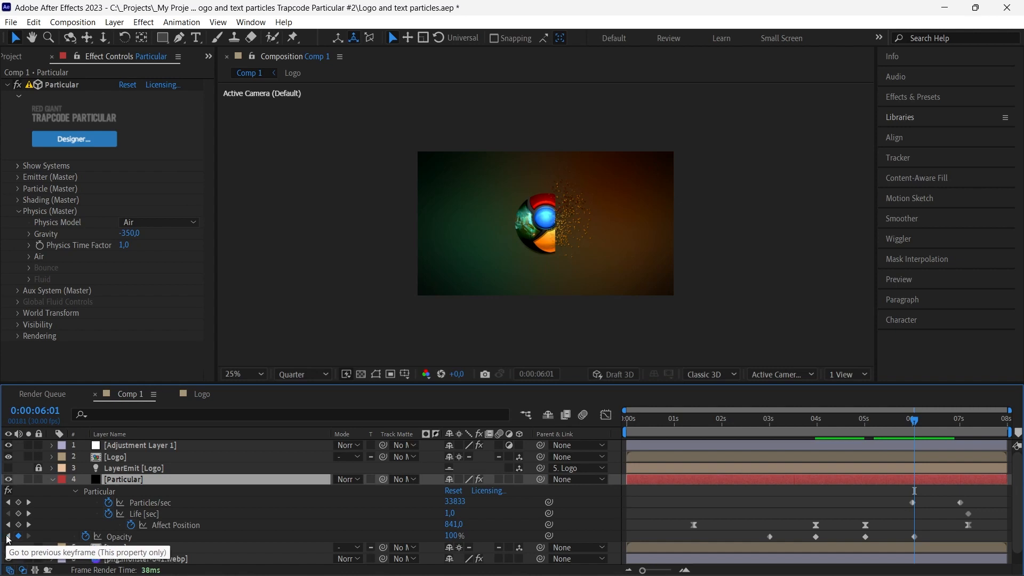
left_click(7, 536)
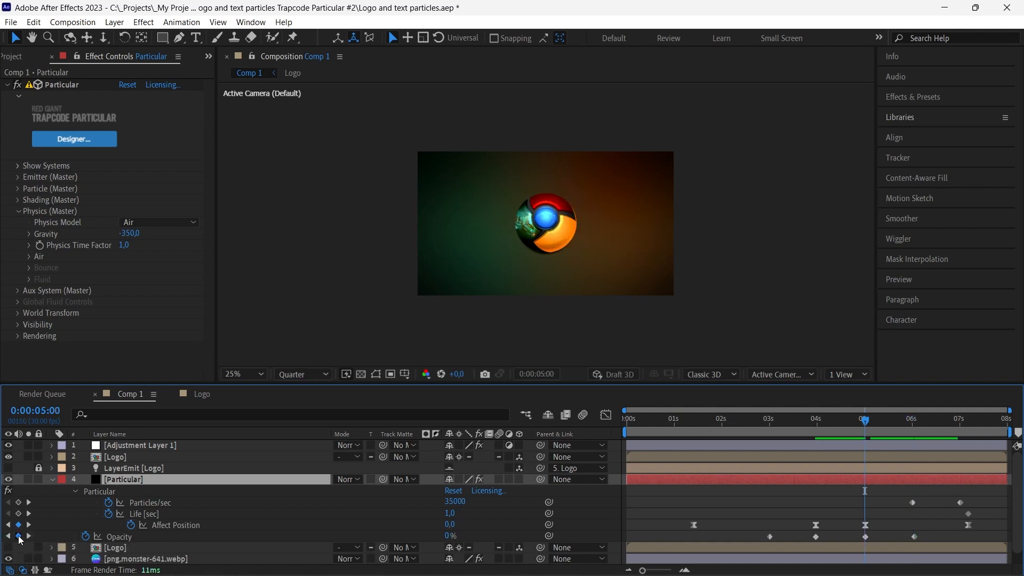
left_click(450, 538)
key("Return")
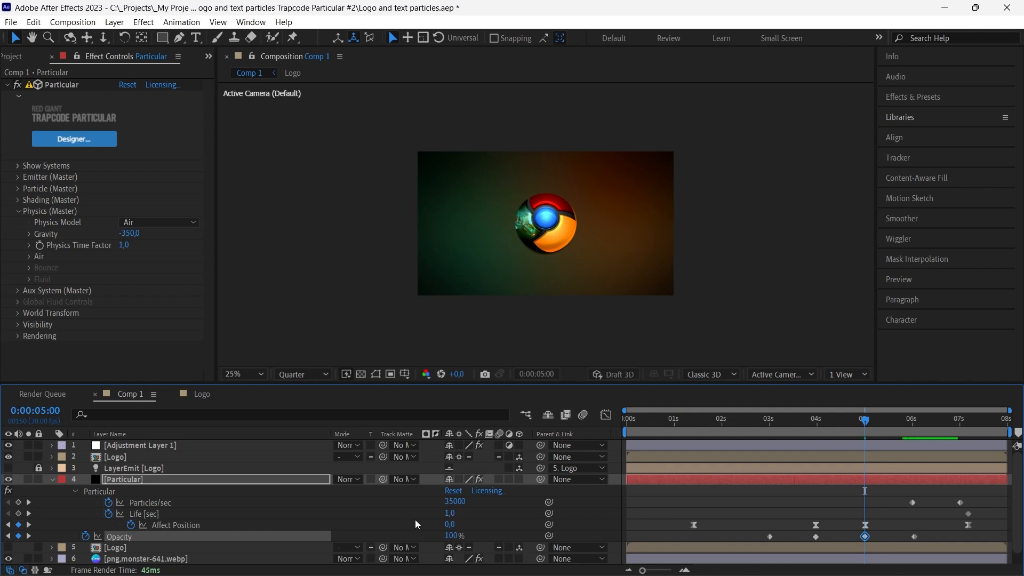
Set the Particular layer's Affect Position keyframes to 0 at 0:00:07:05 and 1300 at 0:00:05:00.
left_click(29, 524)
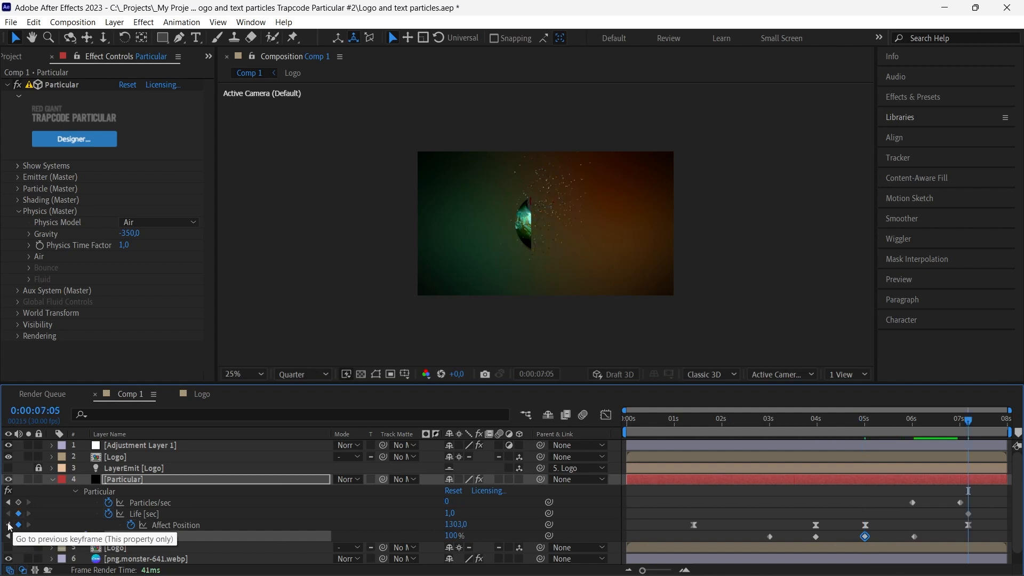
left_click(456, 524)
type("0")
key("Return")
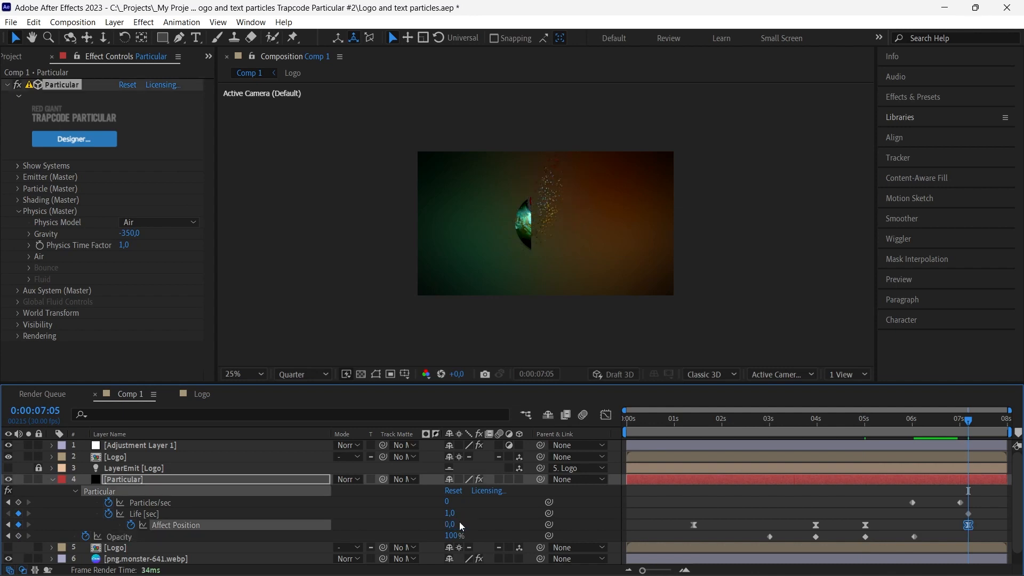
left_click(8, 524)
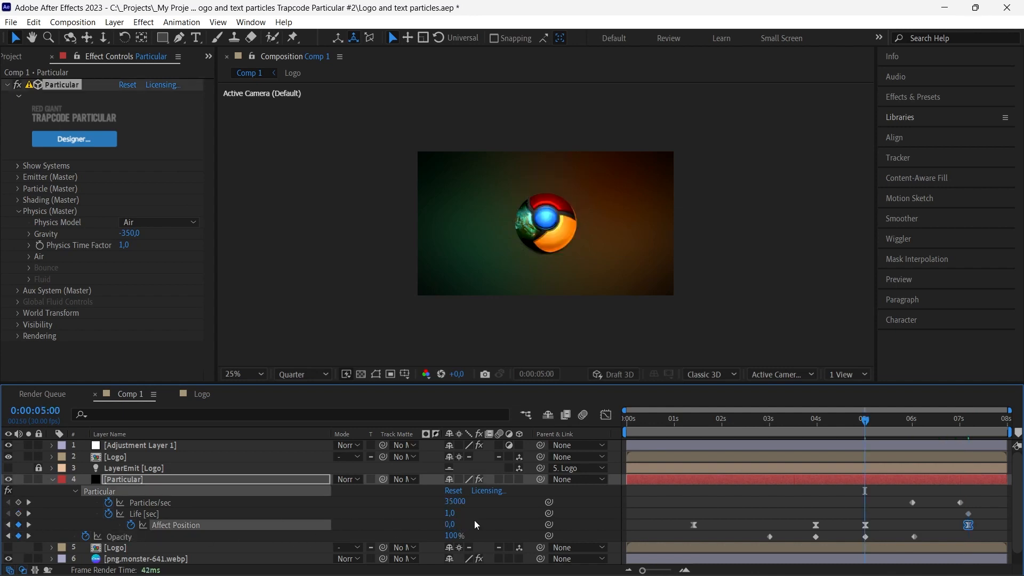
left_click(449, 524)
type("1300")
key("Return")
Set Particular's Life [sec] to 3 and remove the property's keyframes so the value stays constant.
left_click(452, 514)
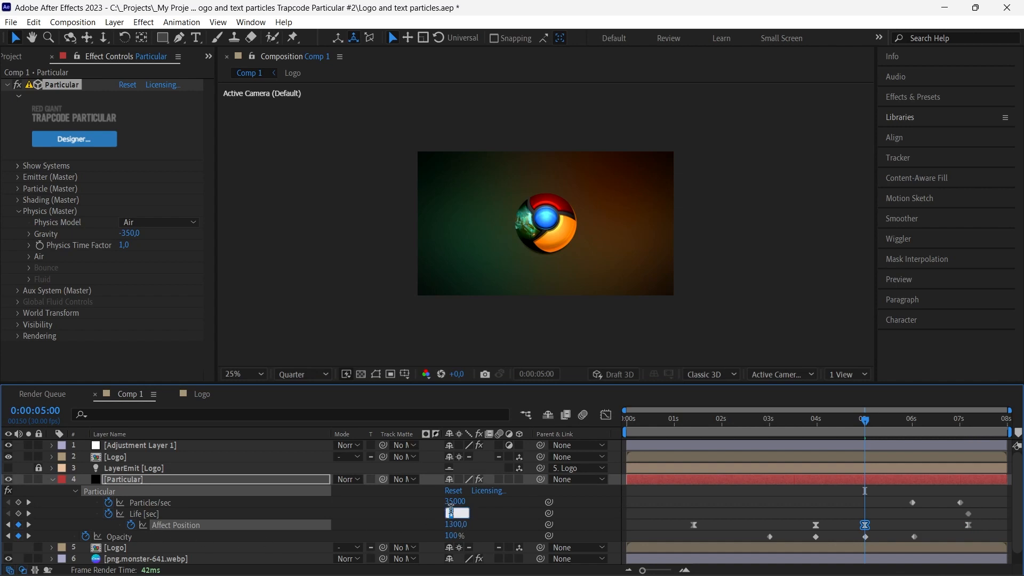
type("3")
key("Return")
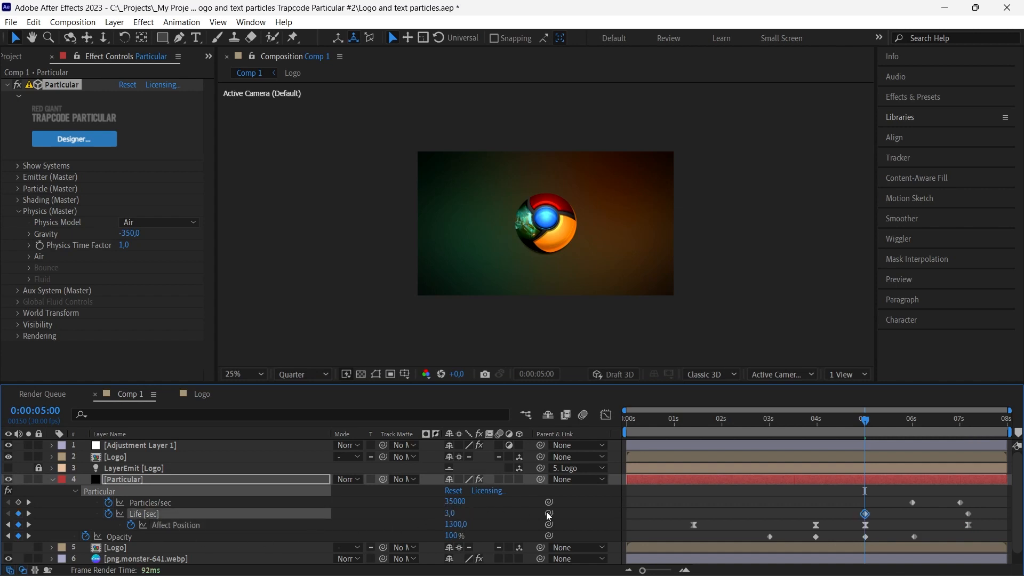
left_click(968, 424)
left_click(18, 513)
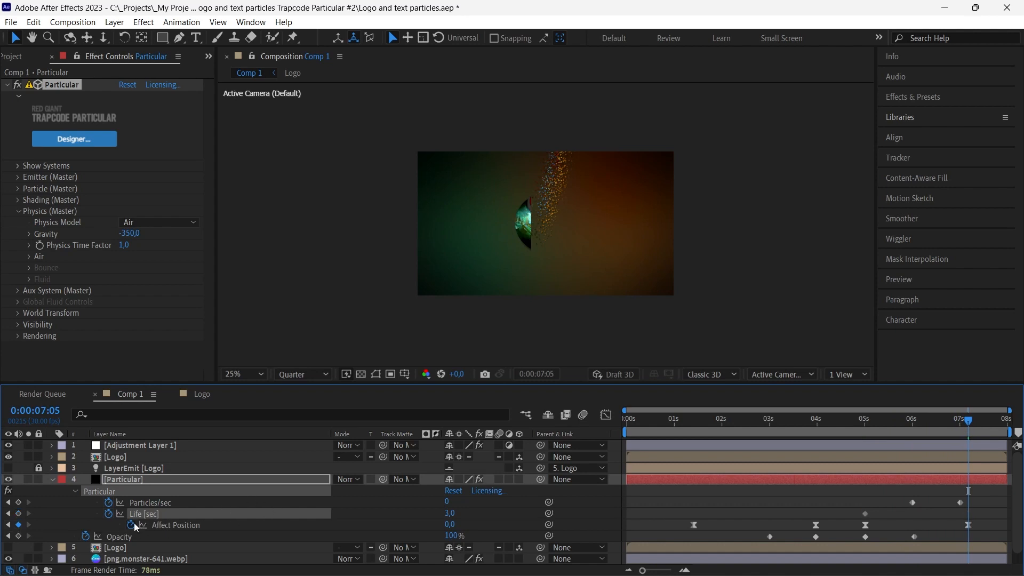
left_click(108, 514)
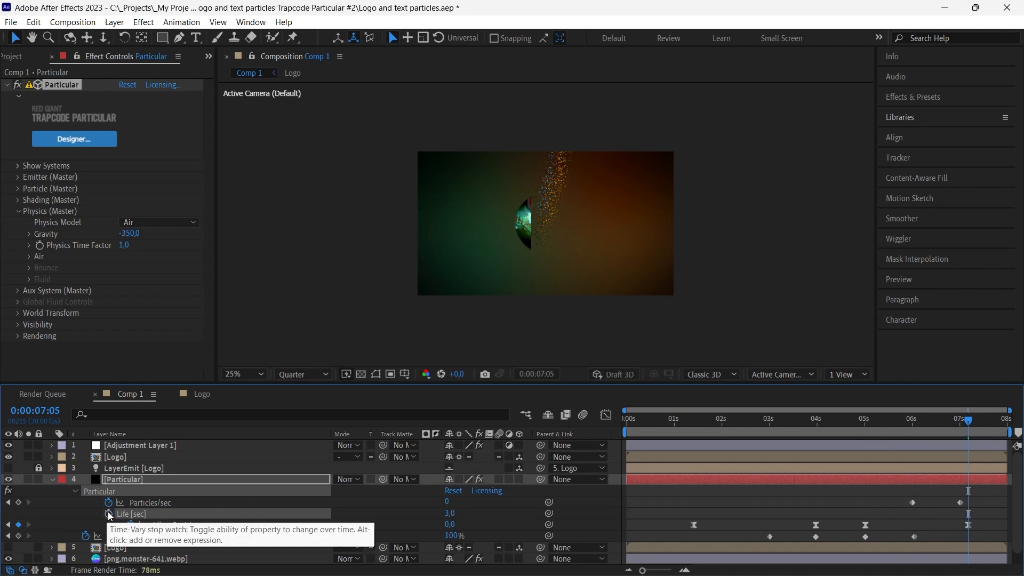
Move the last Particles/sec keyframe to the end of the composition and scrub to 0:00:06:18 to check the particles.
left_click_drag(917, 420, 913, 424)
left_click_drag(961, 503, 1007, 505)
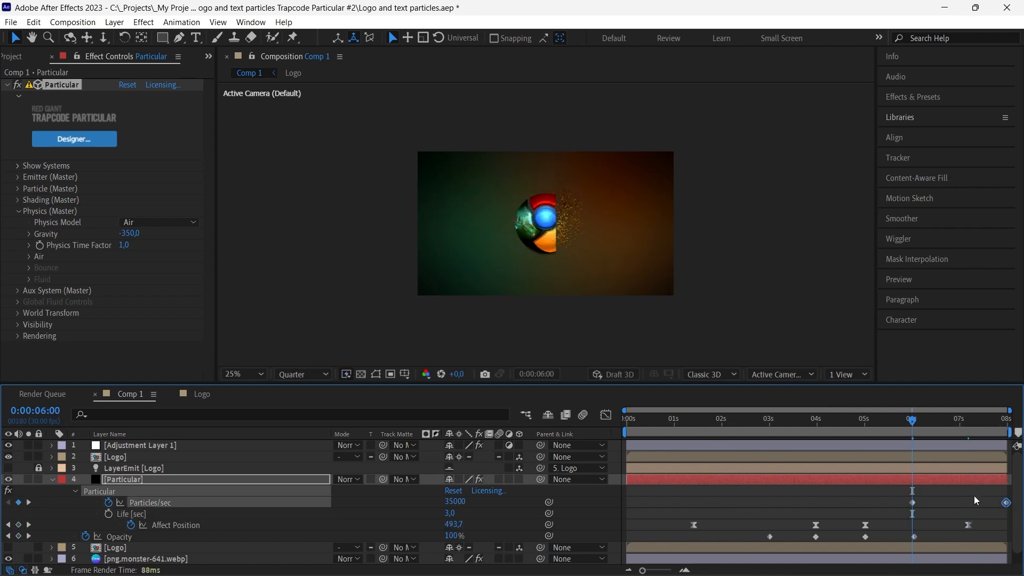
left_click(52, 479)
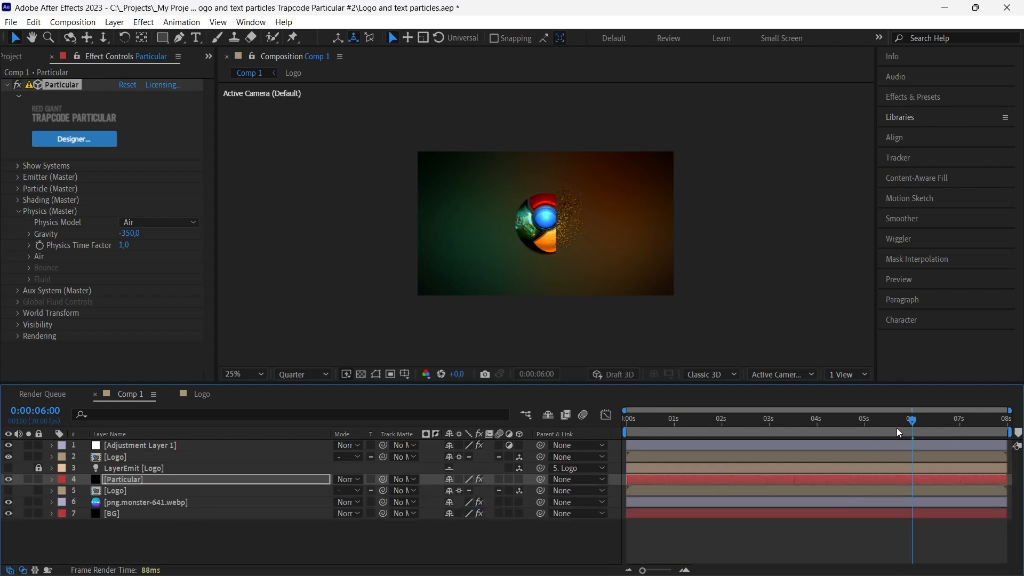
left_click_drag(912, 420, 943, 425)
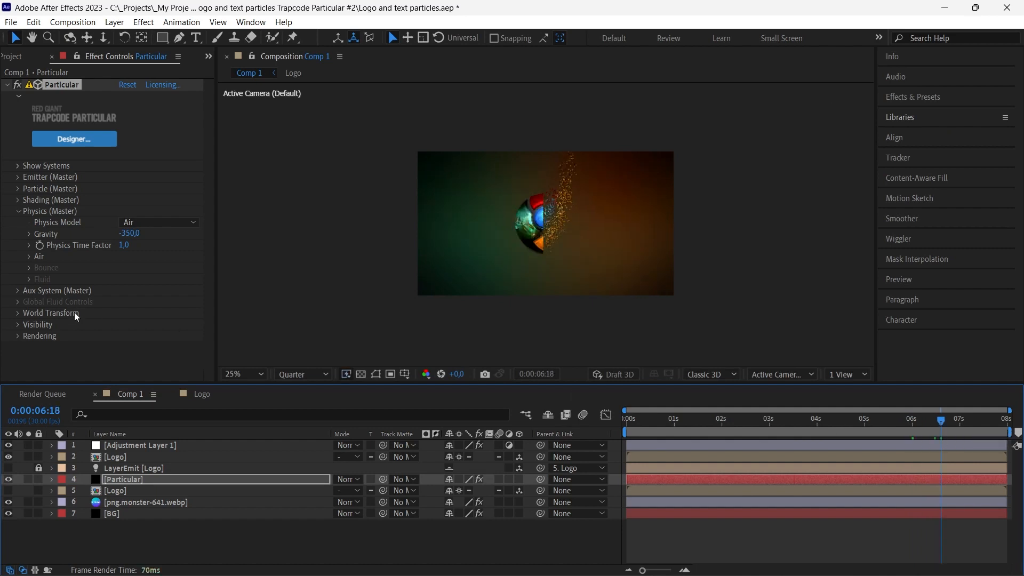
Set Particular's emitter Velocity to 110, Velocity Random to 20%, Velocity Distribution to 0.5 and Velocity from Motion to 30.
left_click(18, 212)
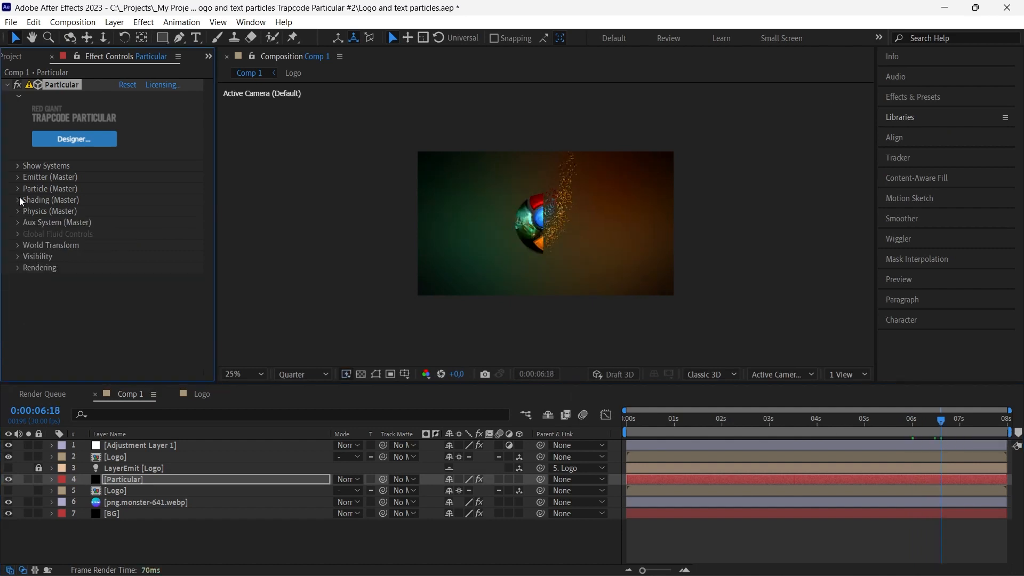
left_click(18, 178)
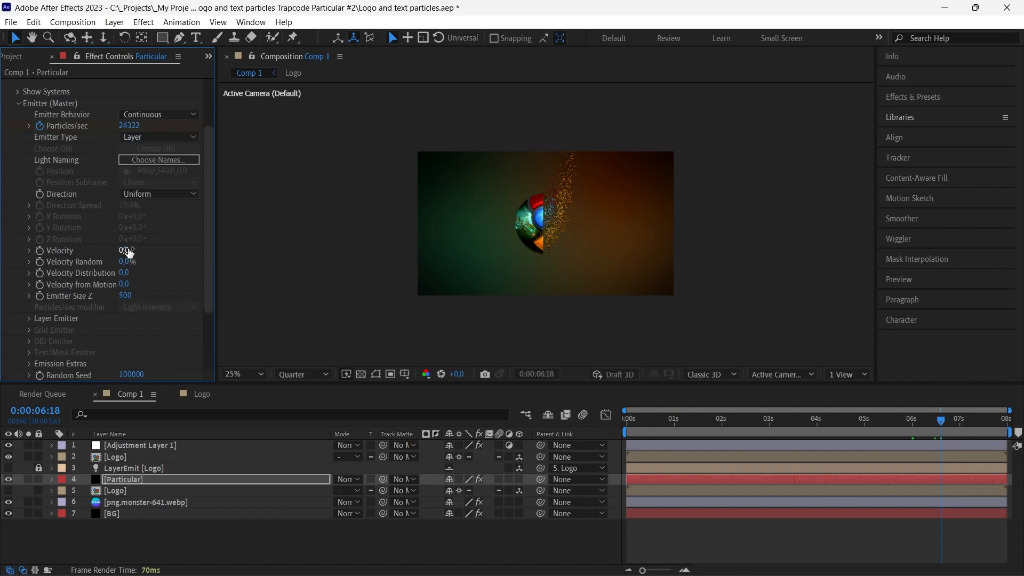
left_click(125, 261)
type("20")
key("Return")
left_click(125, 274)
type("0.5")
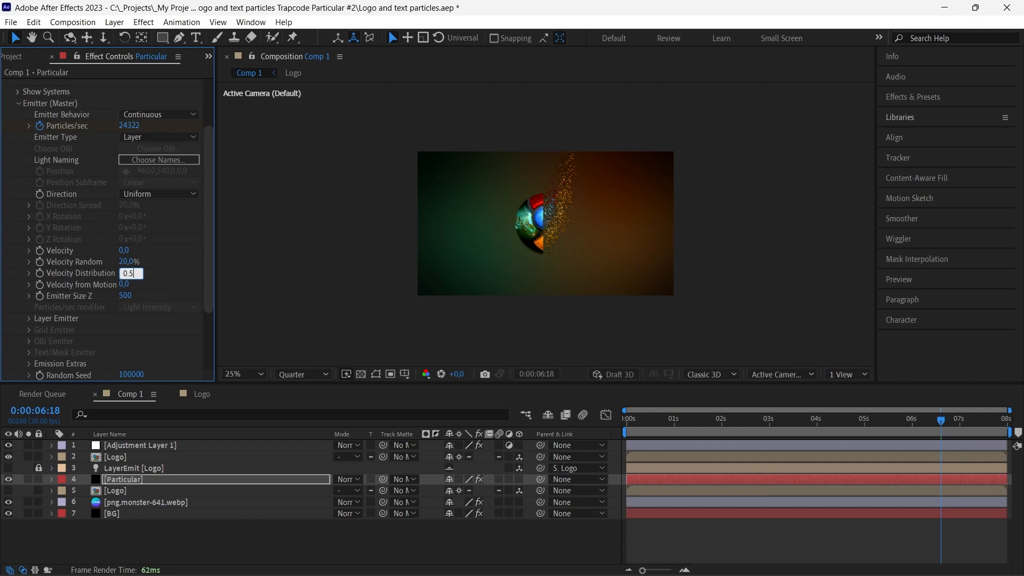
key("Return")
left_click(125, 284)
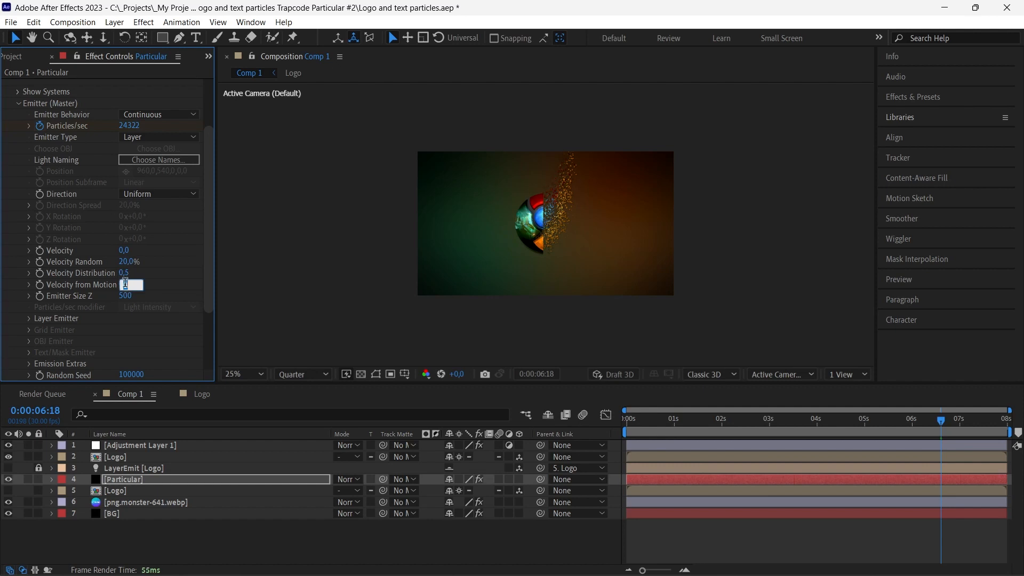
type("30")
key("Return")
mouse_move(124, 250)
left_mouse_down()
mouse_move(149, 256)
mouse_move(116, 252)
left_mouse_up()
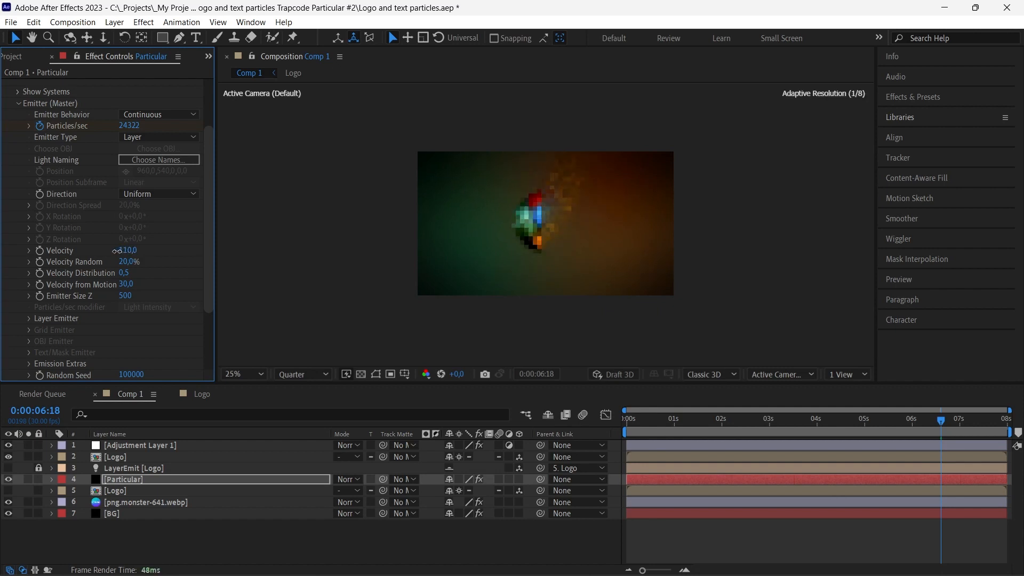
Start the work area at 0:00:04:00, set the preview resolution to Full and preview the dissolve.
left_click(819, 422)
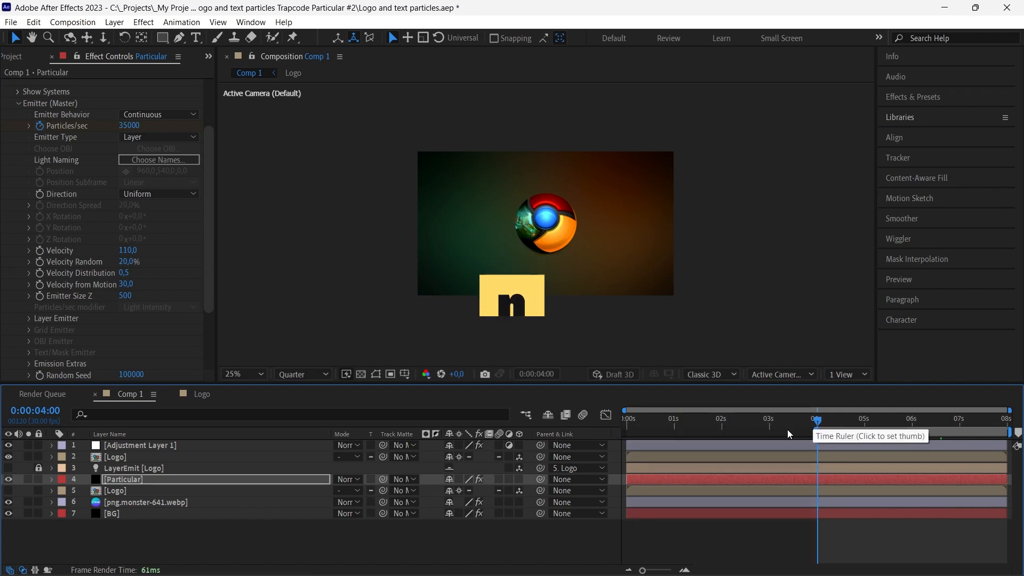
left_click(294, 375)
left_click(292, 404)
left_click(294, 375)
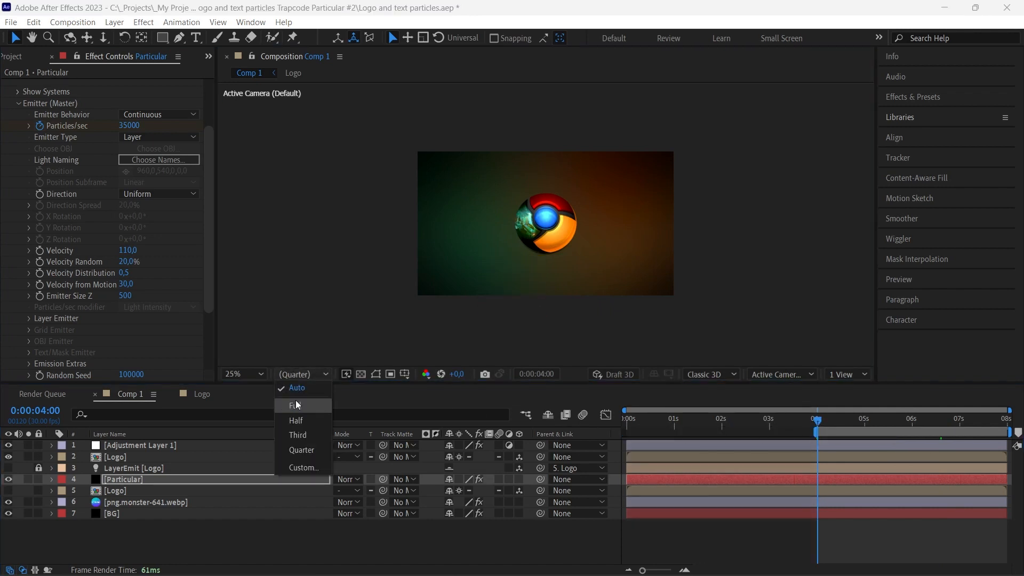
left_click(293, 417)
key("space")
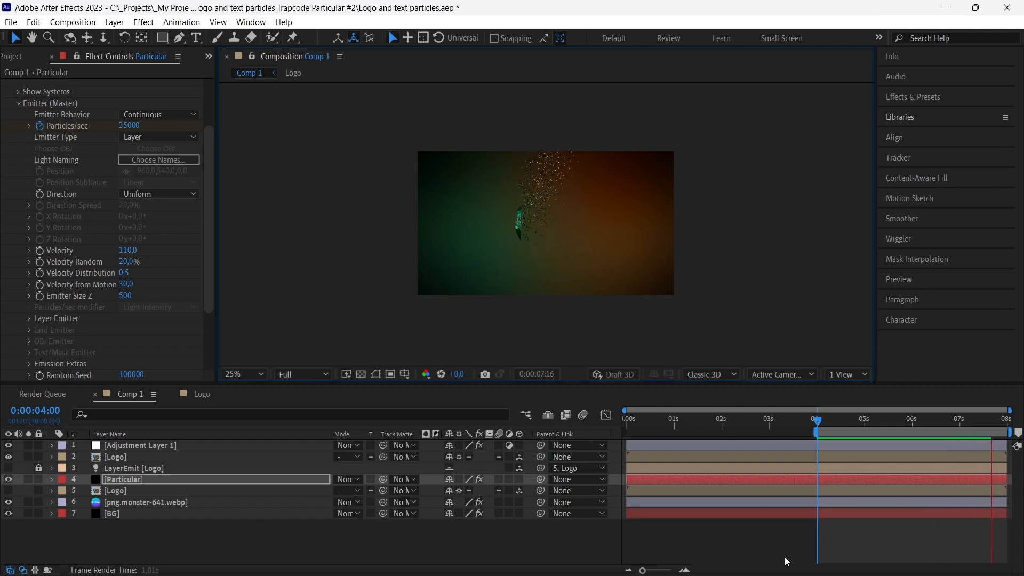
key("space")
Move the visible Logo layer directly below Particular and delete its last two Opacity keyframes after 0:00:05:00.
left_click(129, 456)
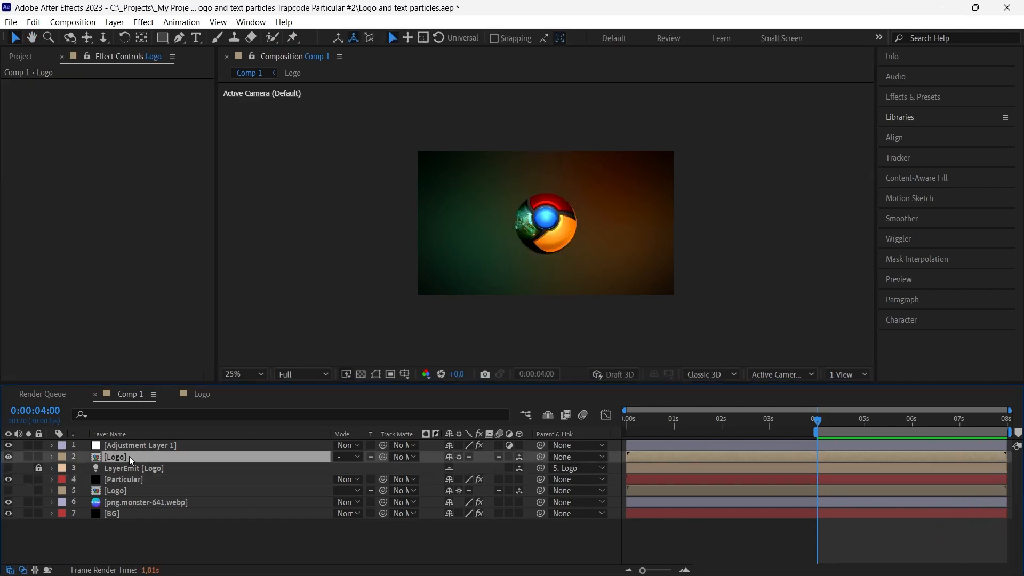
left_click_drag(129, 456, 132, 482)
key("u")
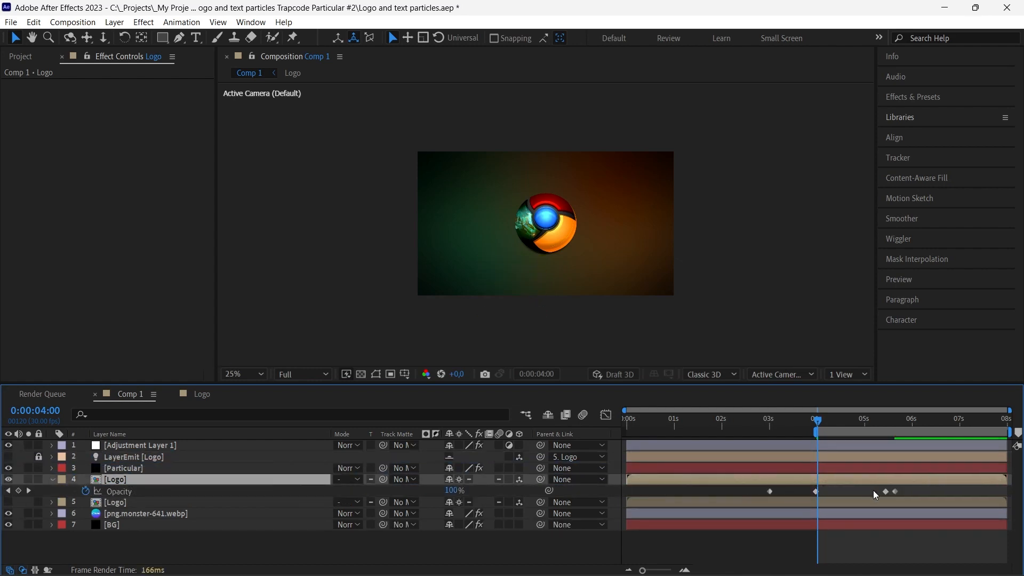
left_click_drag(879, 491, 894, 490)
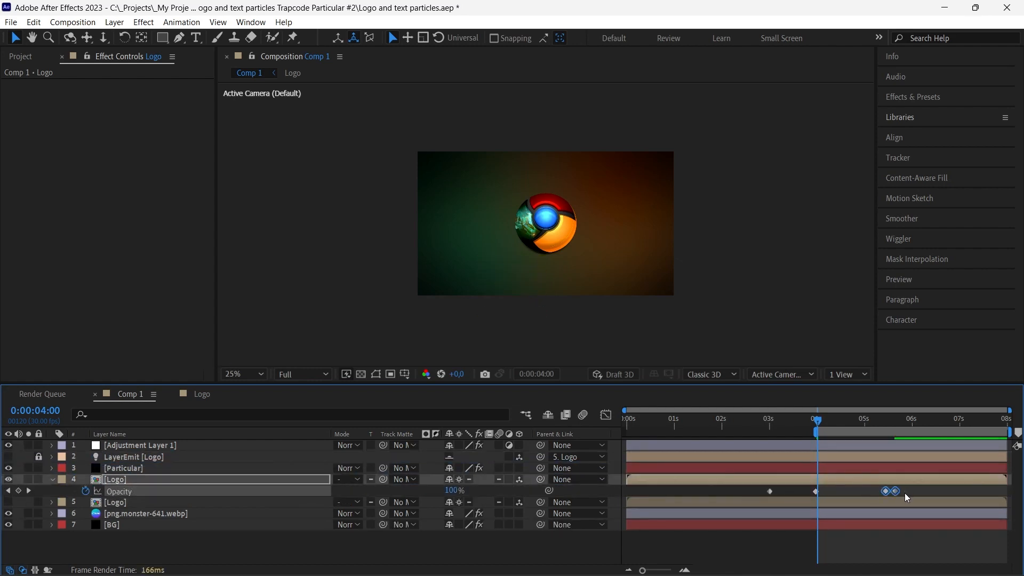
key("Delete")
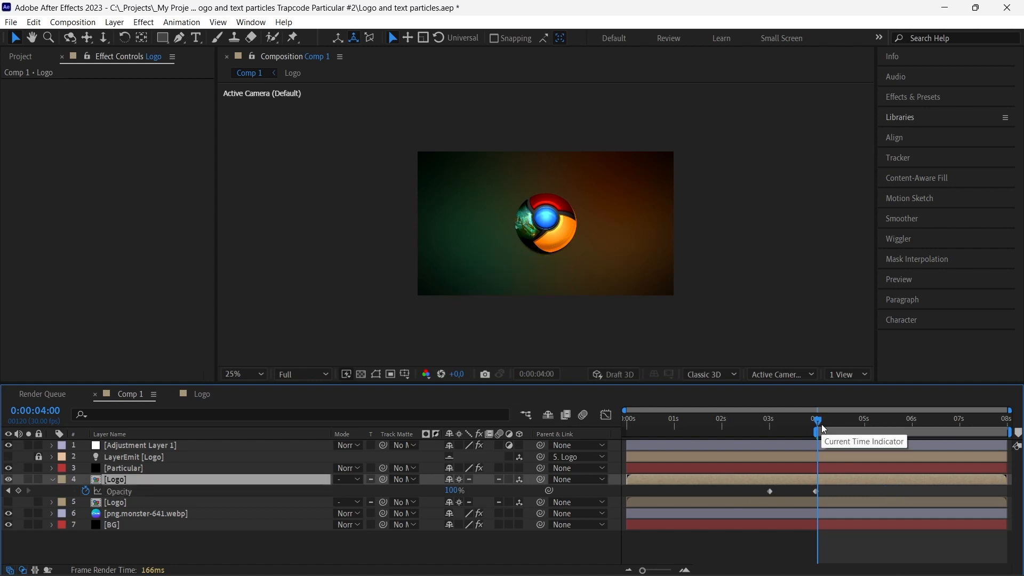
left_click(52, 479)
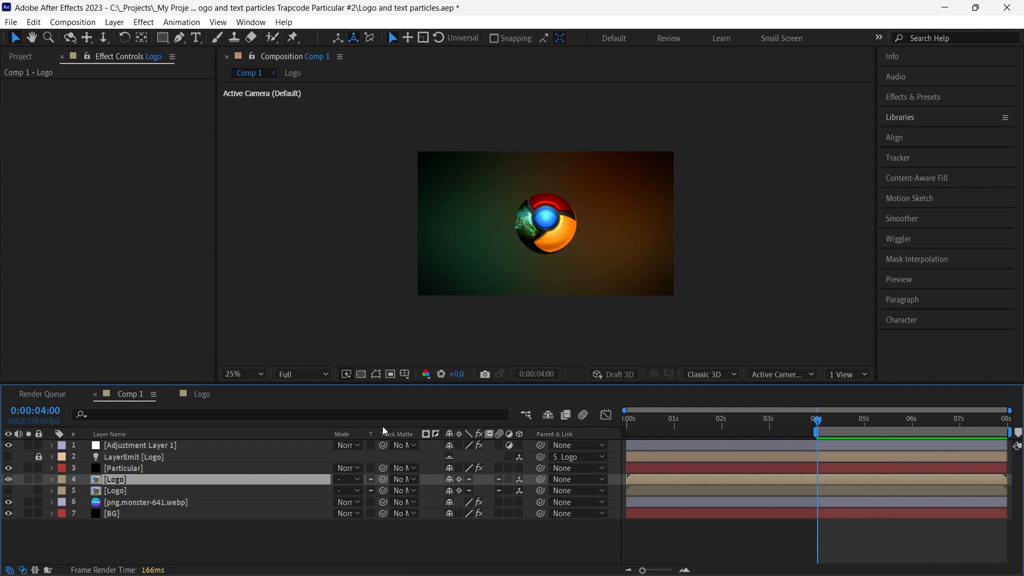
Set Wind X to 48 and Wind Y to -62 in the Air physics settings of the Particular layer.
left_click(122, 470)
scroll(95, 297, "down", 5)
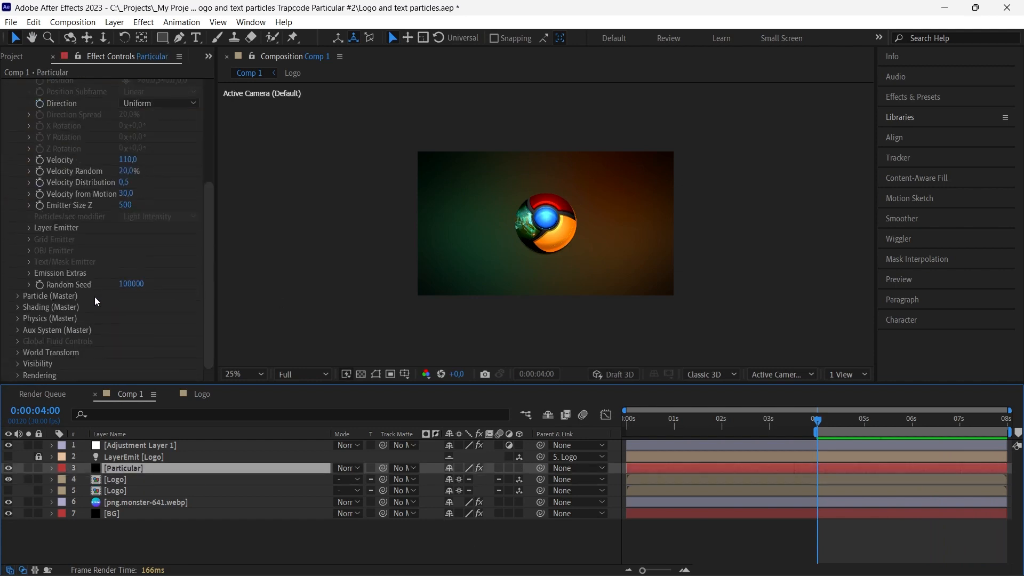
left_click(17, 318)
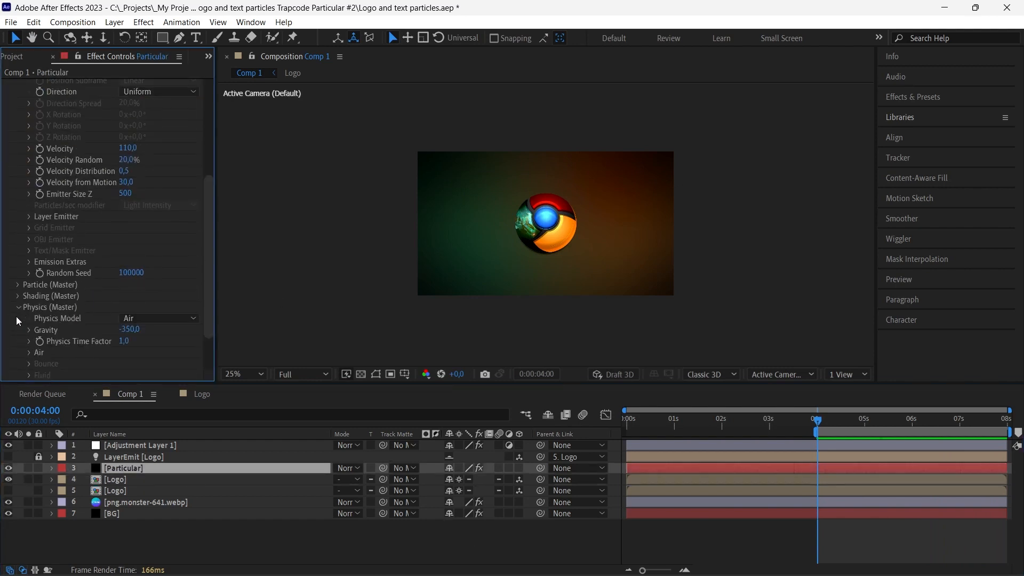
scroll(20, 315, "down", 1)
left_click(29, 296)
scroll(72, 332, "down", 5)
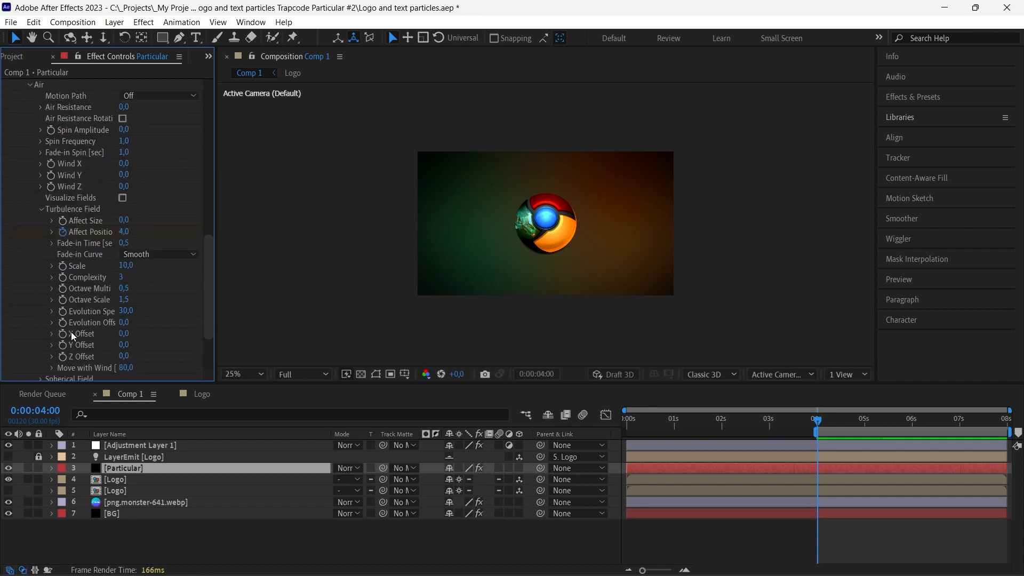
scroll(107, 254, "up", 3)
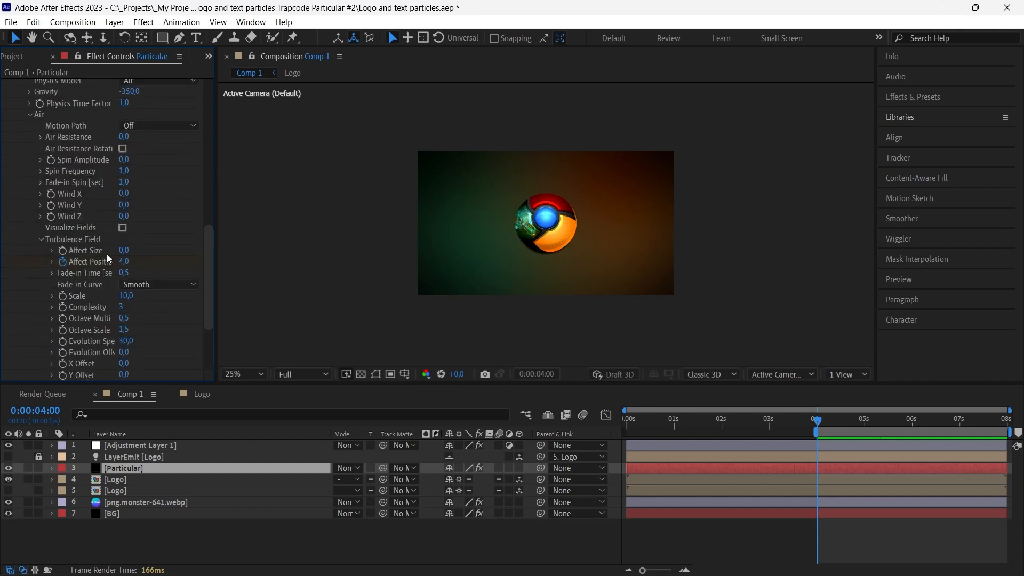
left_click_drag(126, 238, 83, 241)
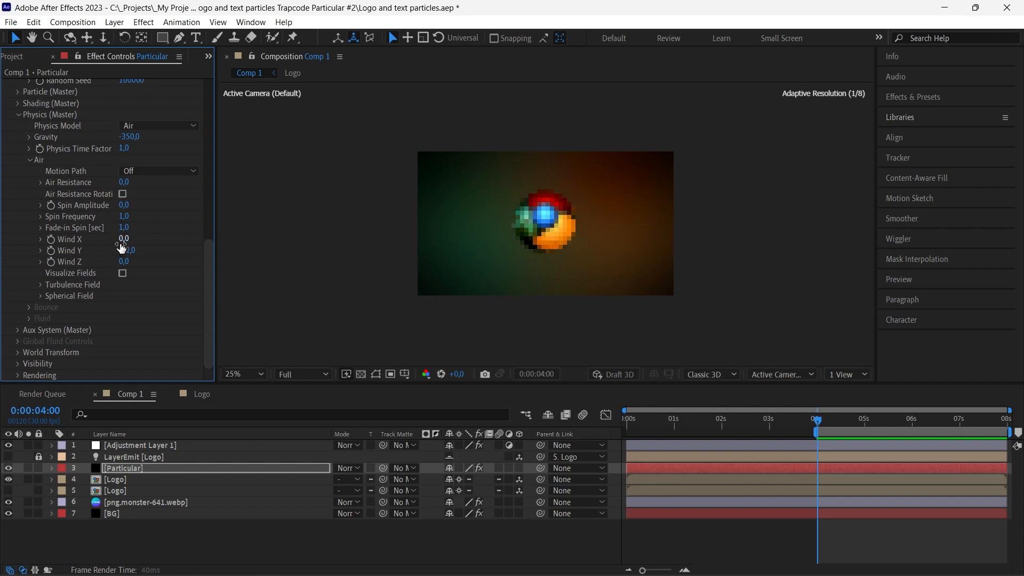
Move the playhead to 0:00:06:02 and preview how the wind carries the particles.
left_click_drag(895, 420, 915, 422)
key("space")
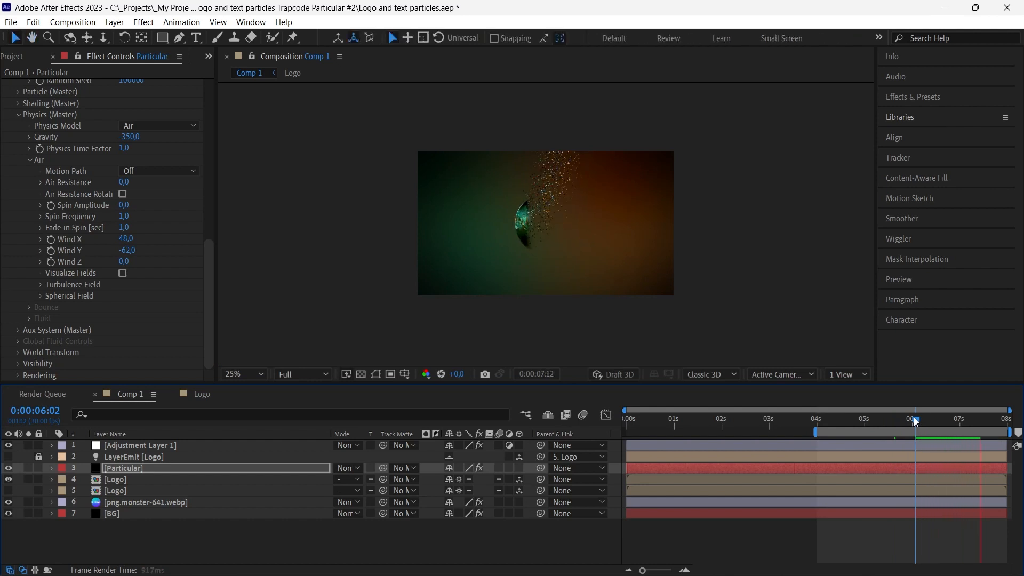
key("space")
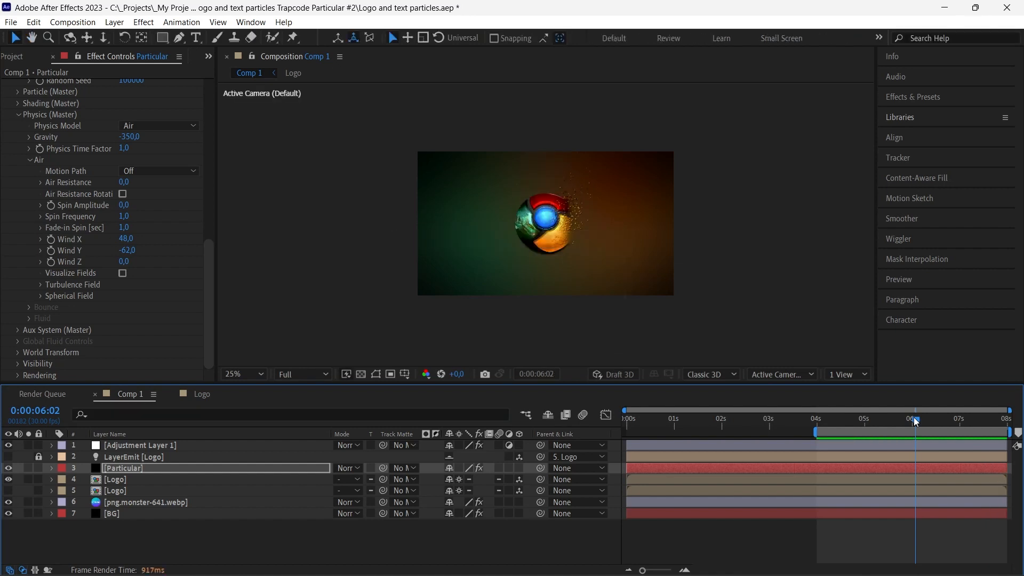
Move the first Linear Wipe Transition Completion keyframe of the png.monster-641.webp layer to 0:00:05:10 and preview the dissolve.
left_click(156, 501)
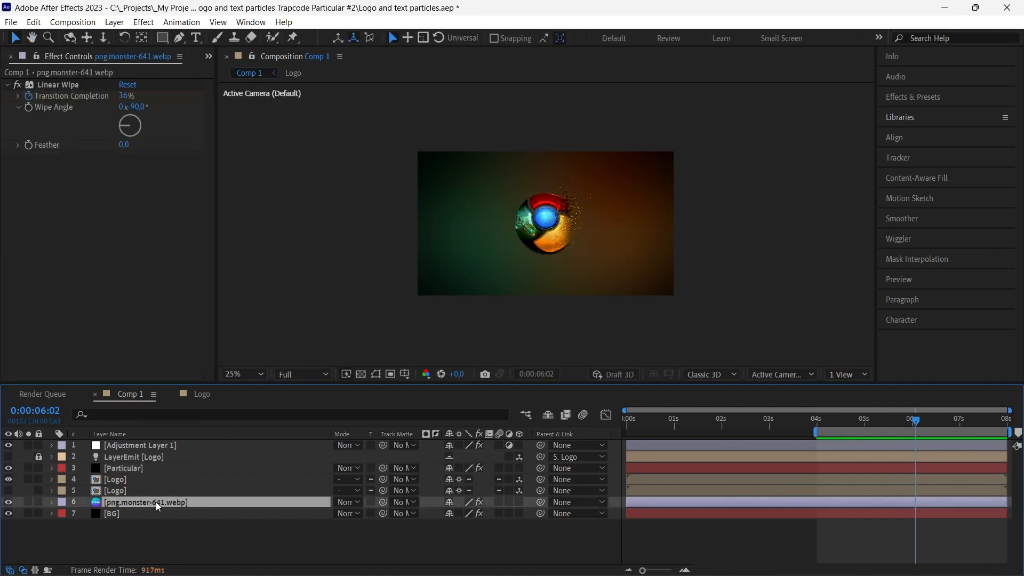
key("u")
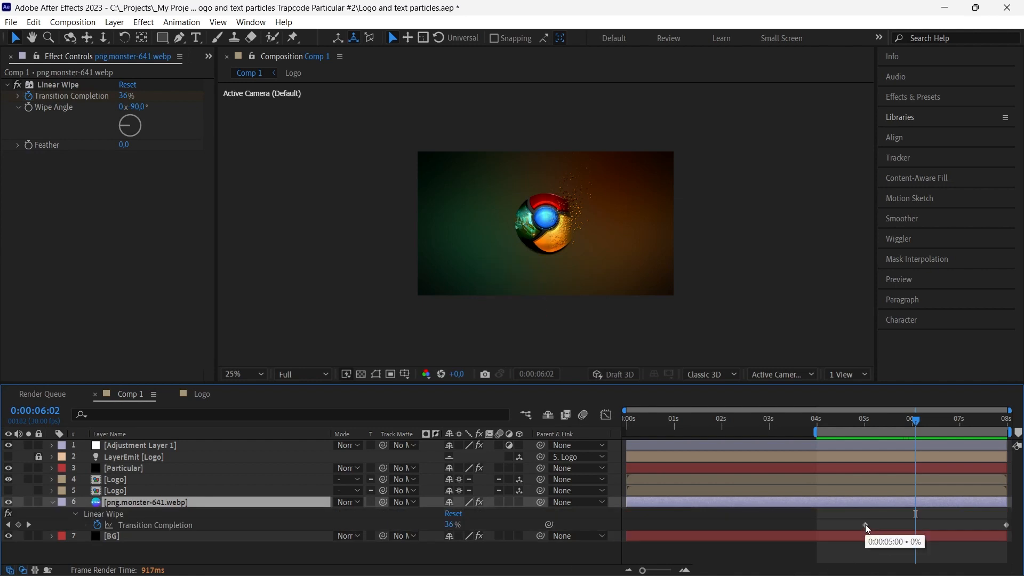
left_click_drag(866, 528, 881, 528)
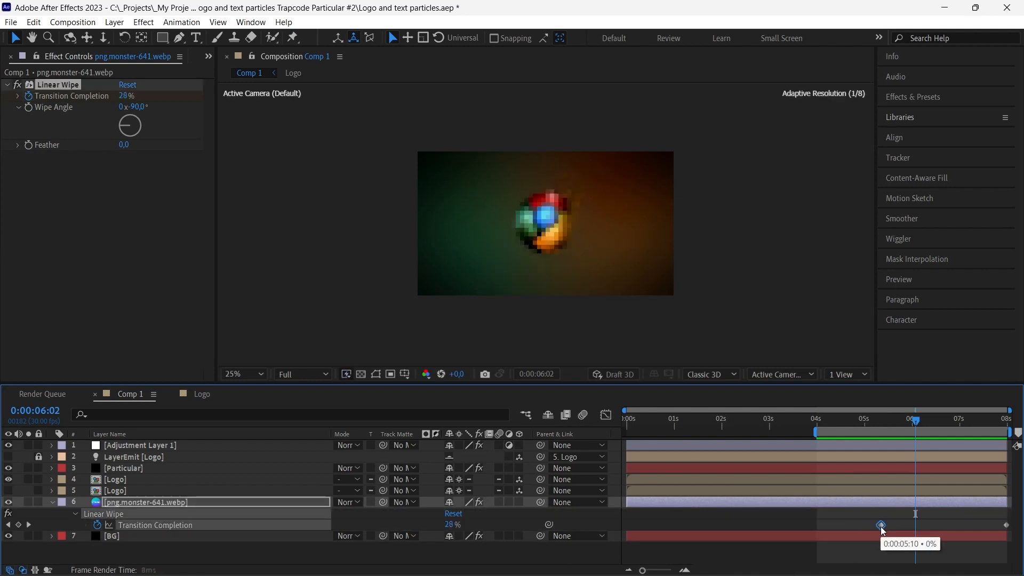
left_click(887, 423)
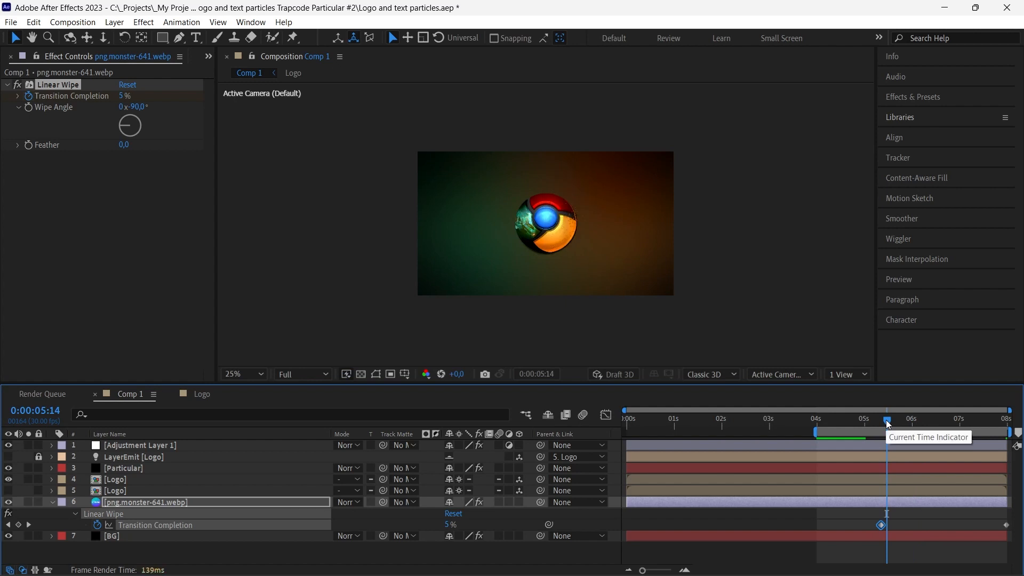
left_click_drag(887, 423, 880, 423)
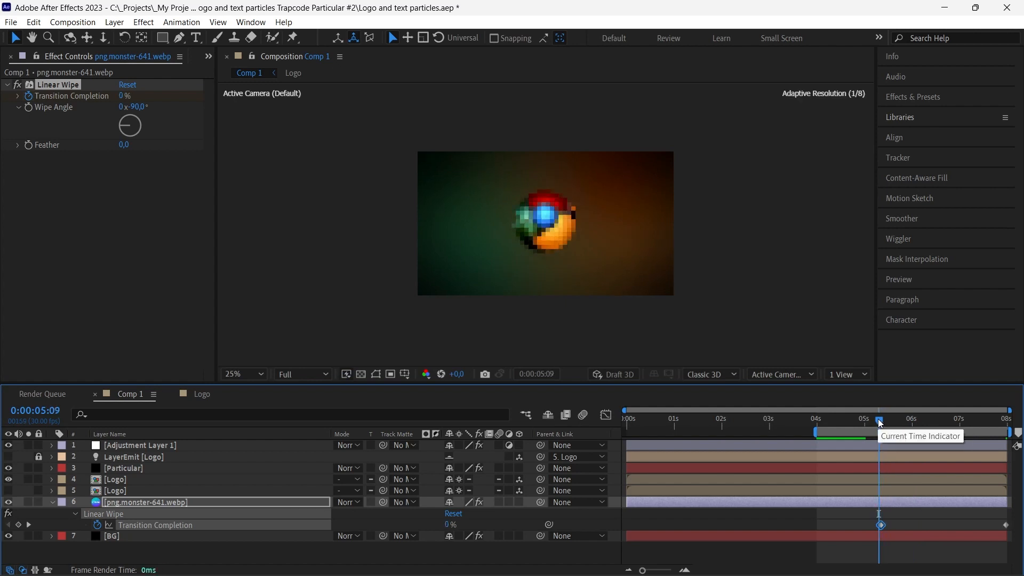
key("space")
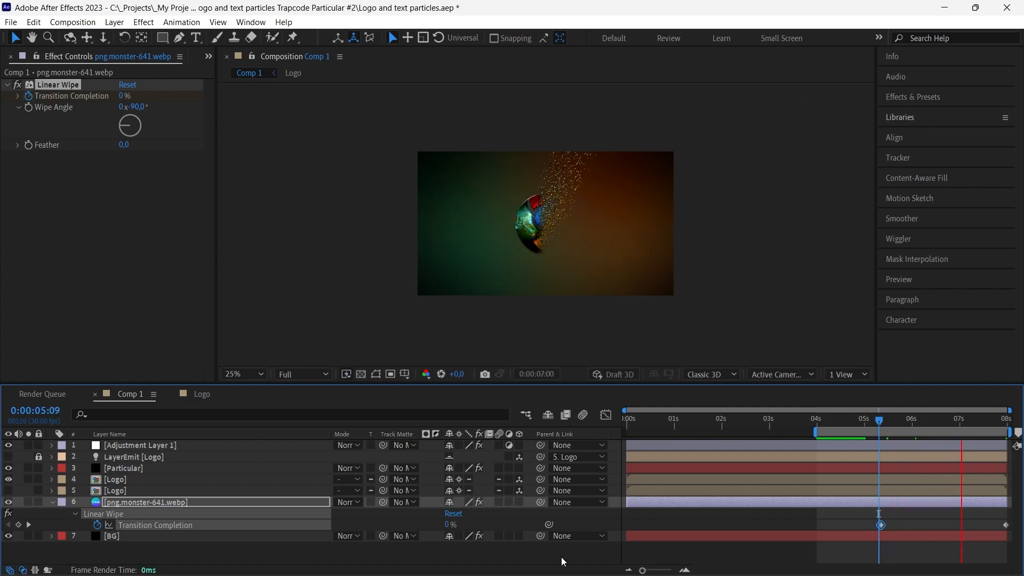
In the Logo composition, set the preview resolution to Full, then increase Mask 1's feather and reduce its expansion at 0:00:06:06.
left_click(187, 394)
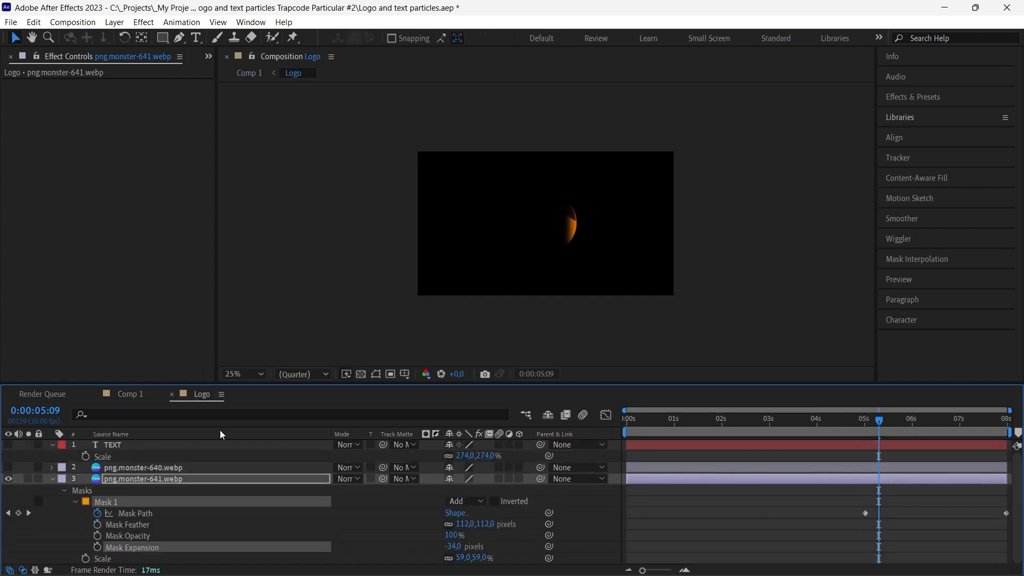
left_click_drag(880, 423, 923, 423)
left_click(304, 374)
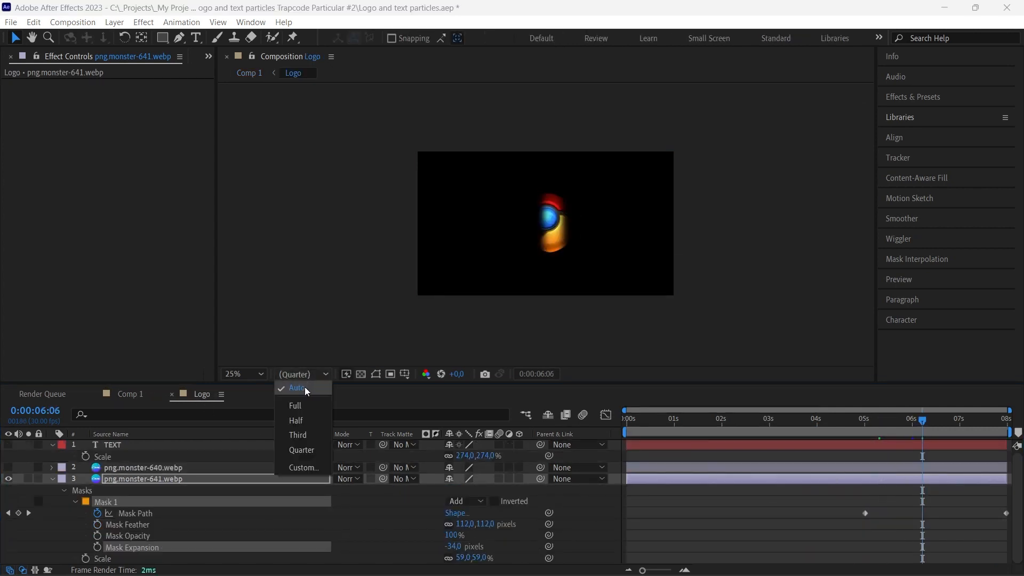
left_click(303, 407)
left_click_drag(476, 524, 516, 528)
left_click_drag(454, 548, 406, 545)
Return to Comp 1 and preview the dissolve from 0:00:03:29.
left_click(128, 394)
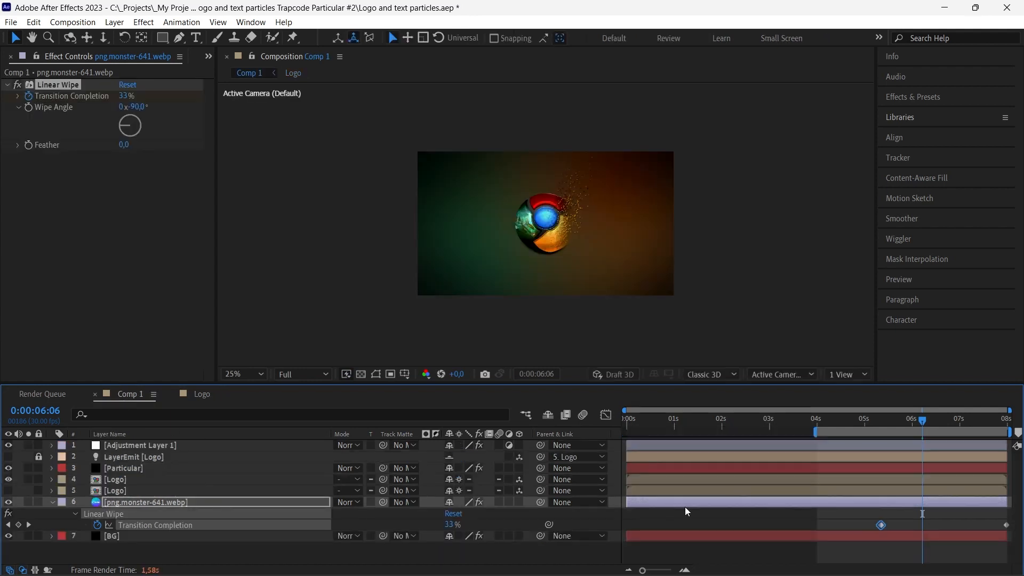
left_click(869, 420)
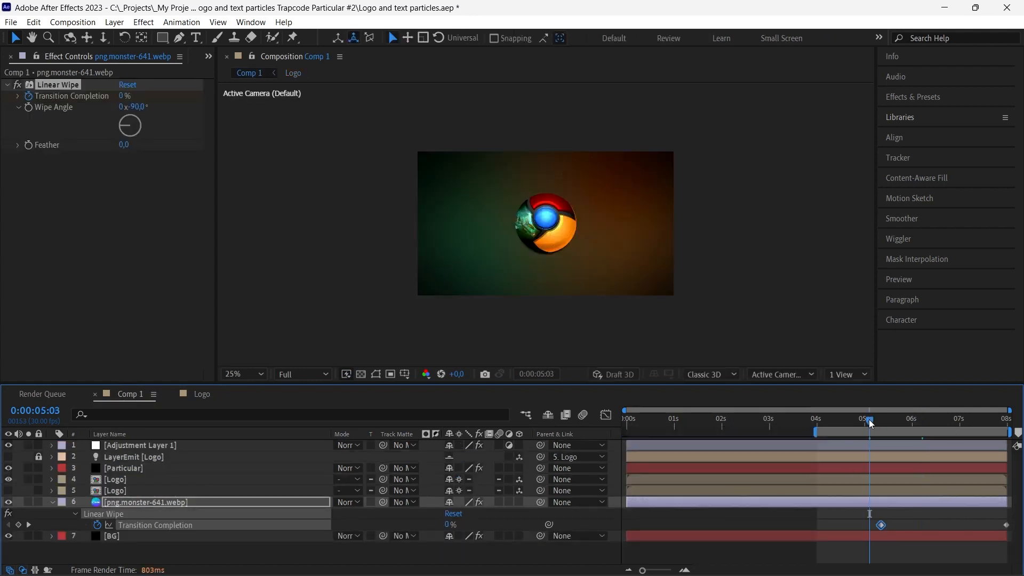
key("space")
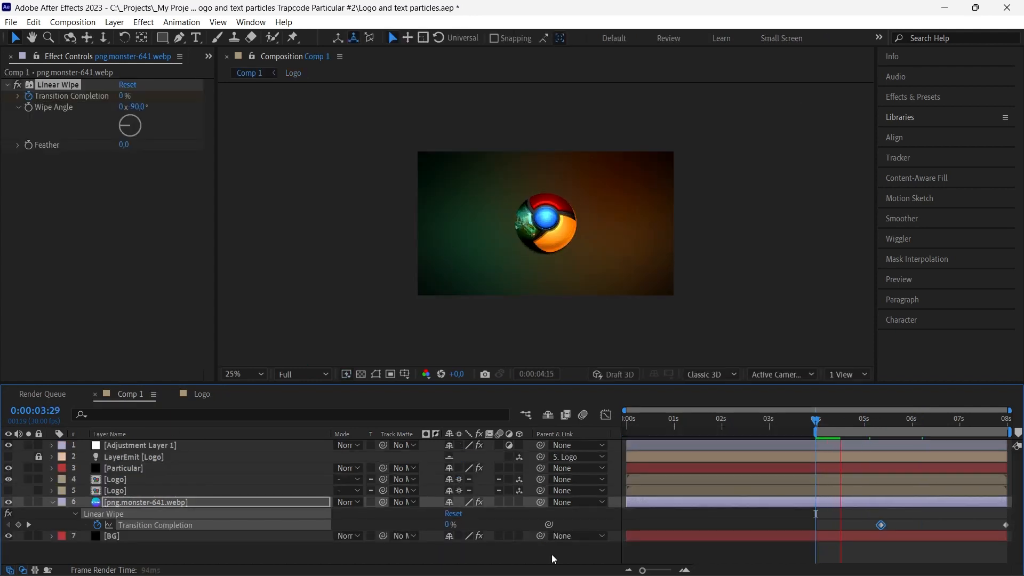